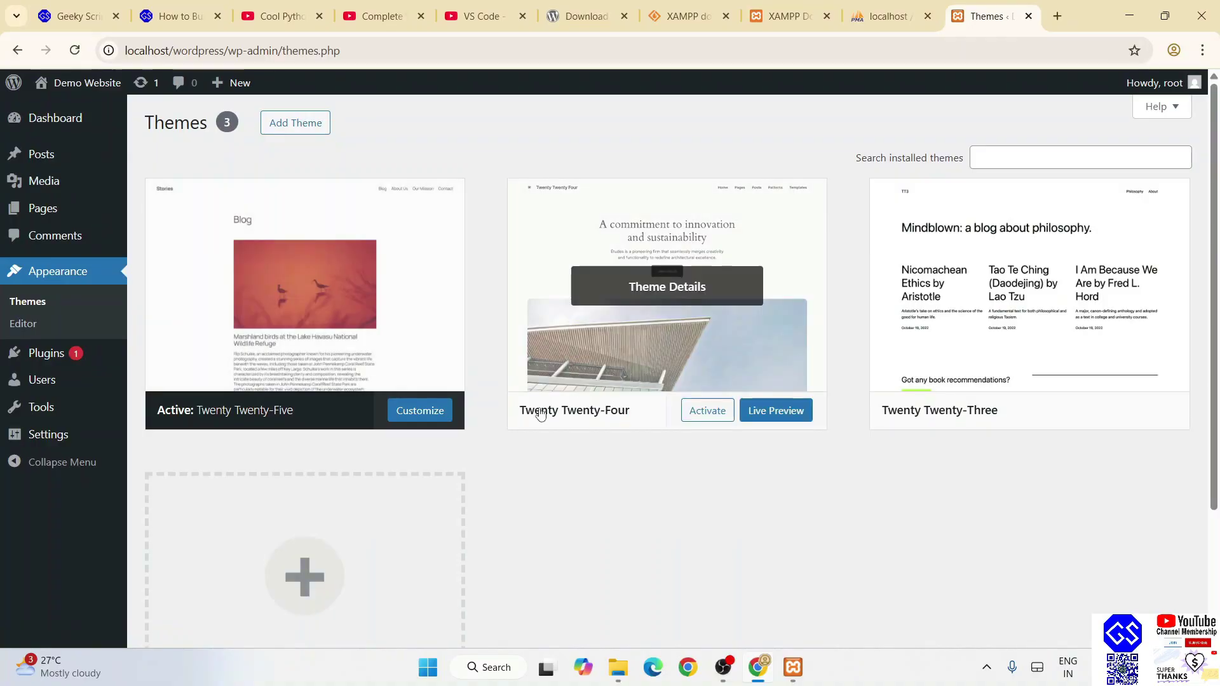
- Install the Astra theme from the popular themes list and activate it
click(317, 425)
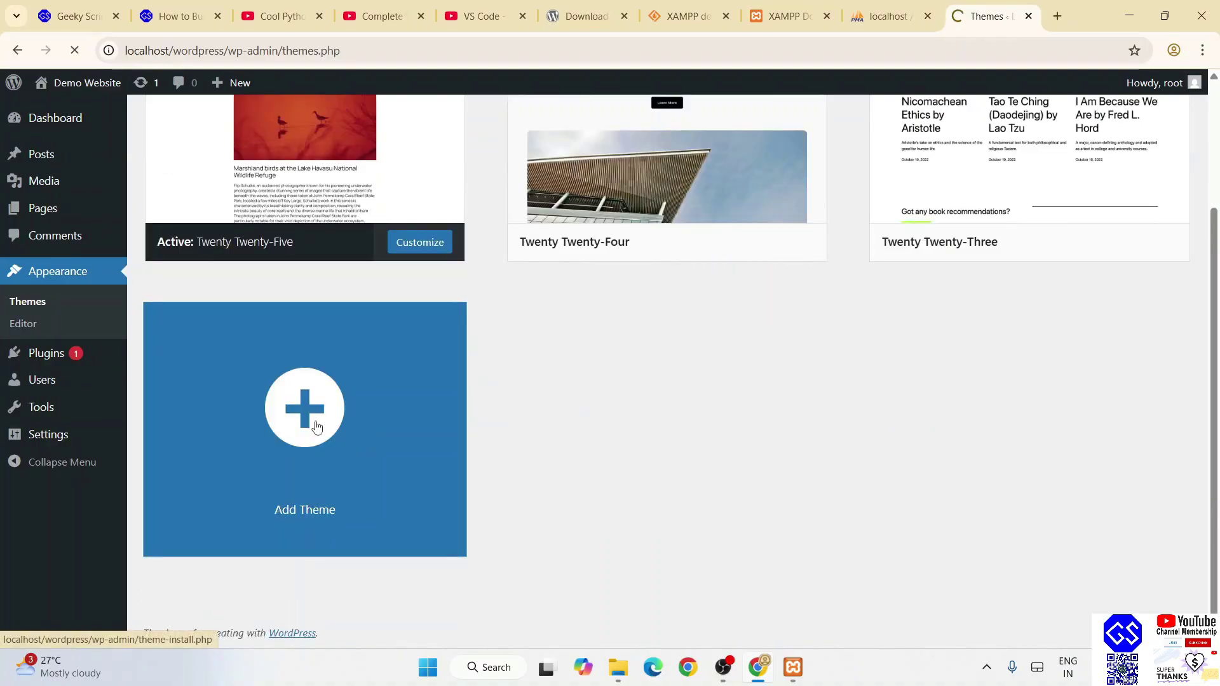
scroll(687, 212, down, 4)
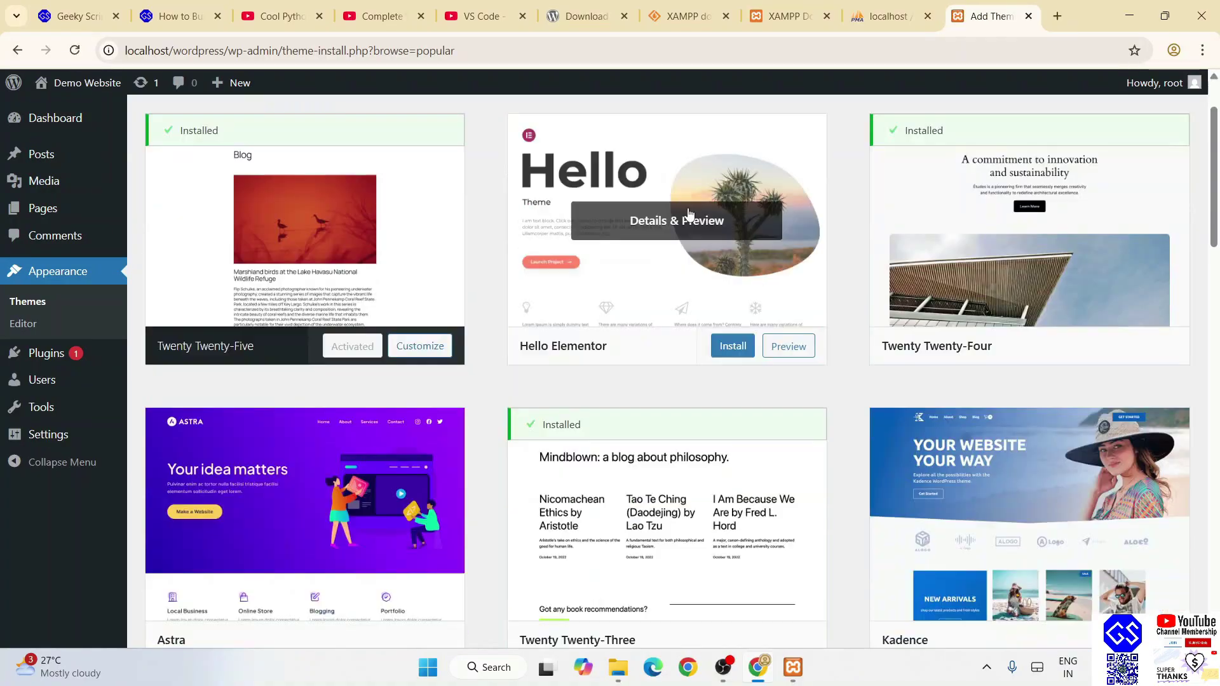
click(371, 499)
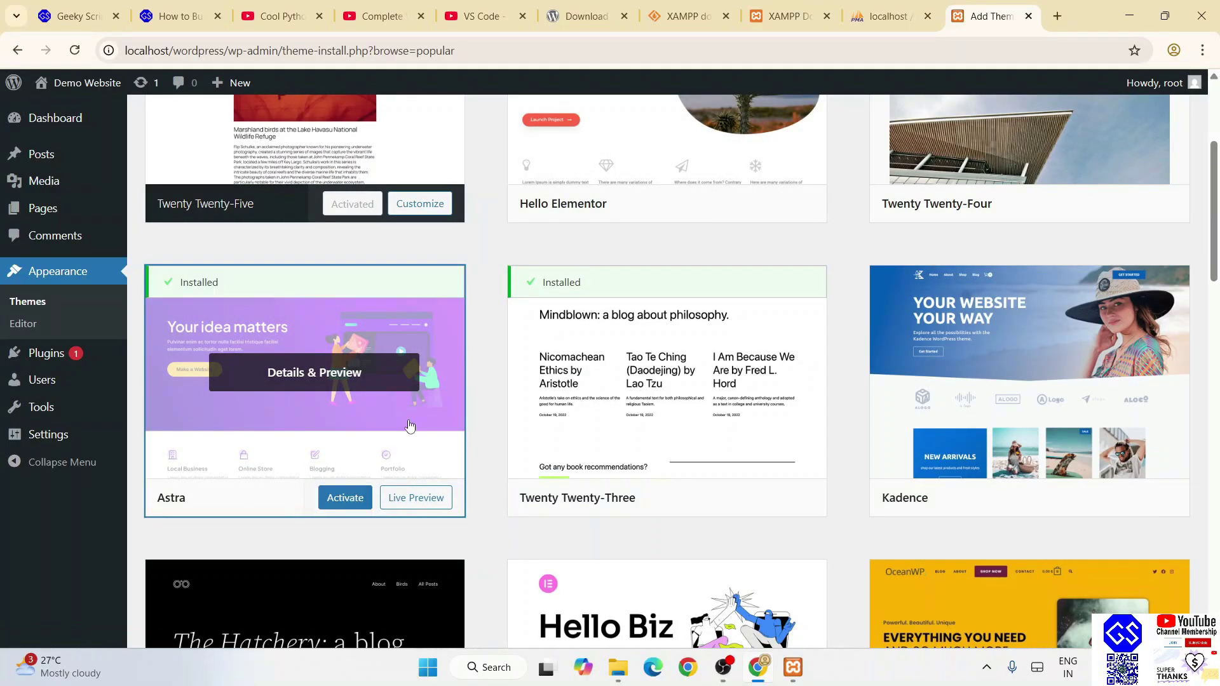
click(345, 497)
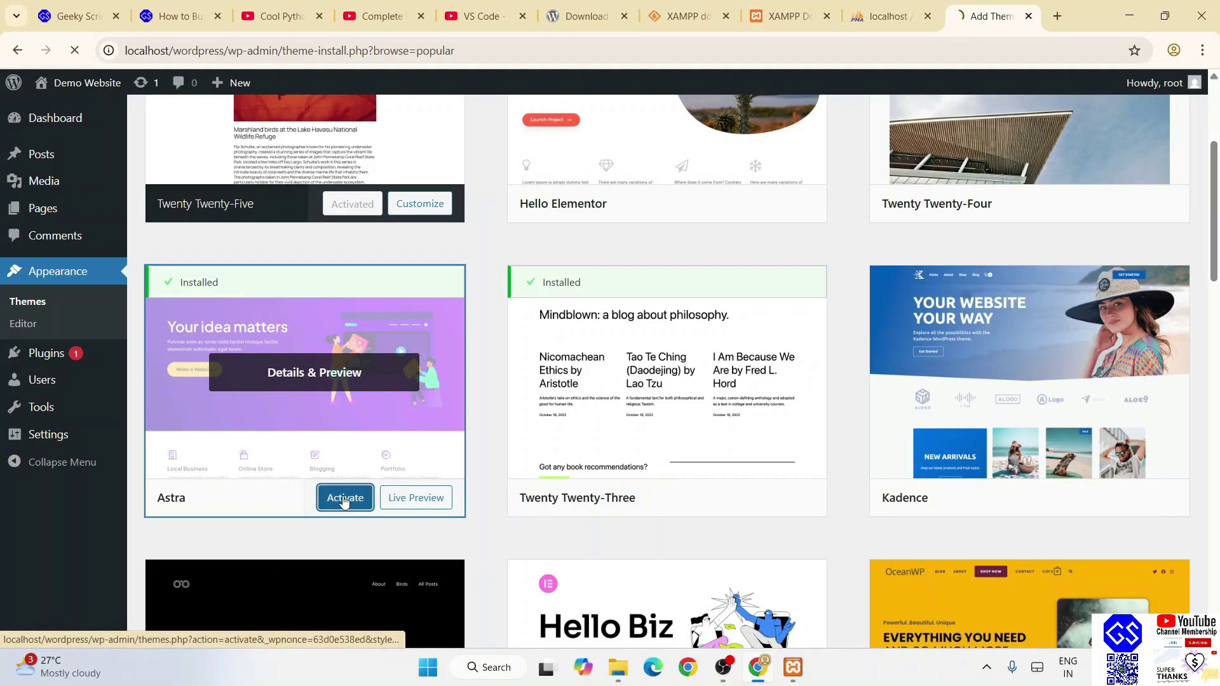
scroll(436, 360, down, 4)
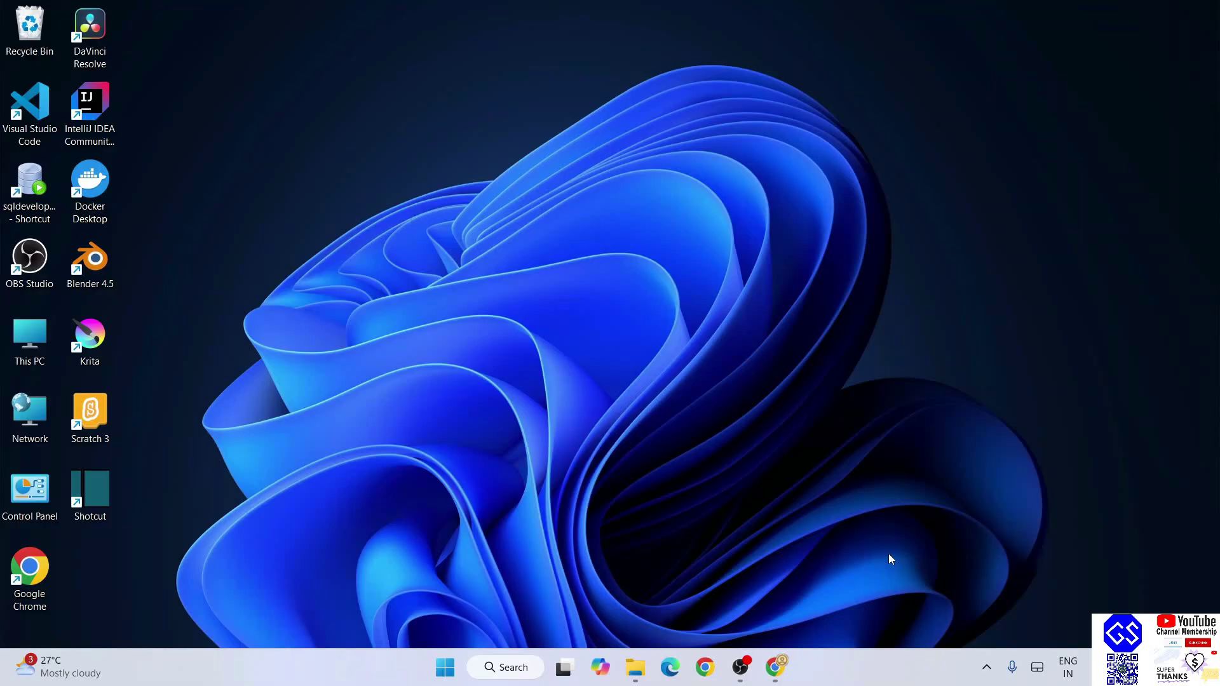
- Search Google for 'wordpress download' and open the official wordpress.org download page
click(775, 667)
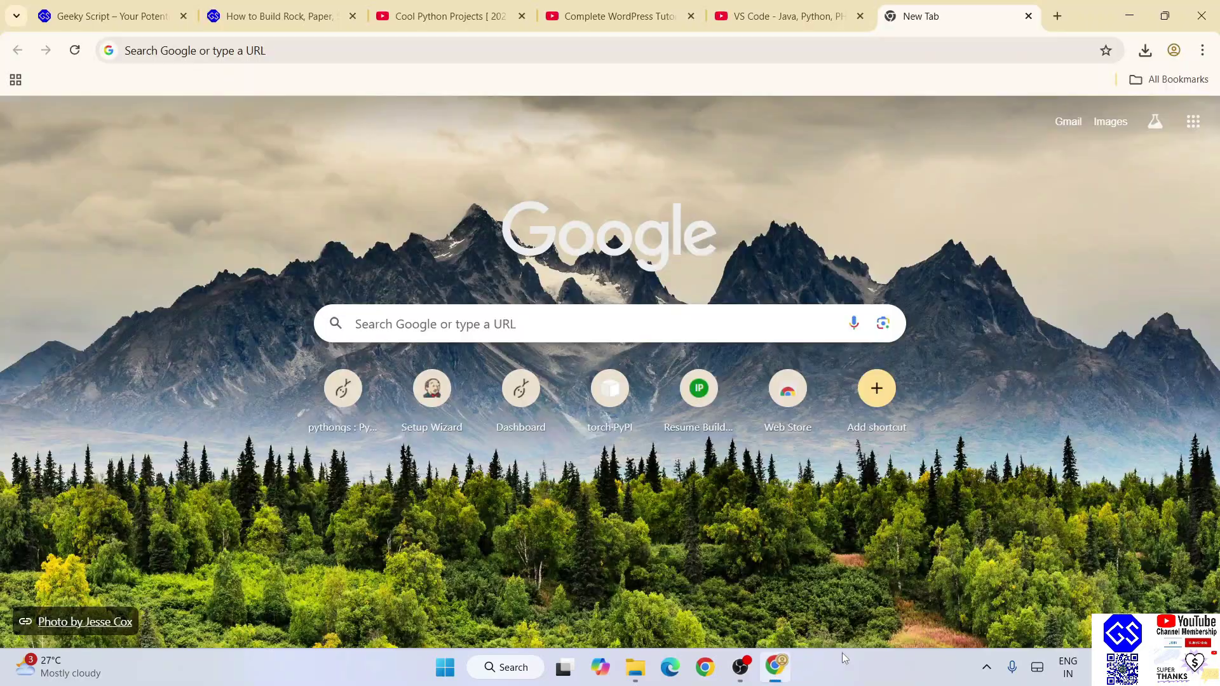
click(235, 48)
text(w)
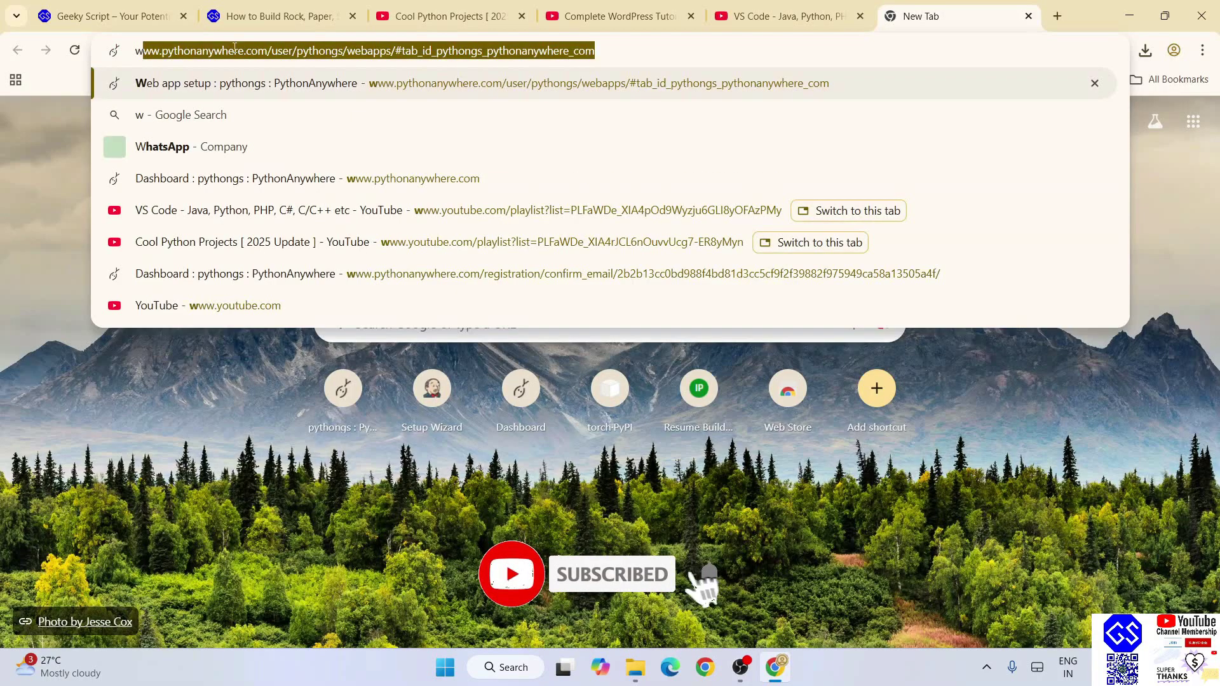
text(ordp)
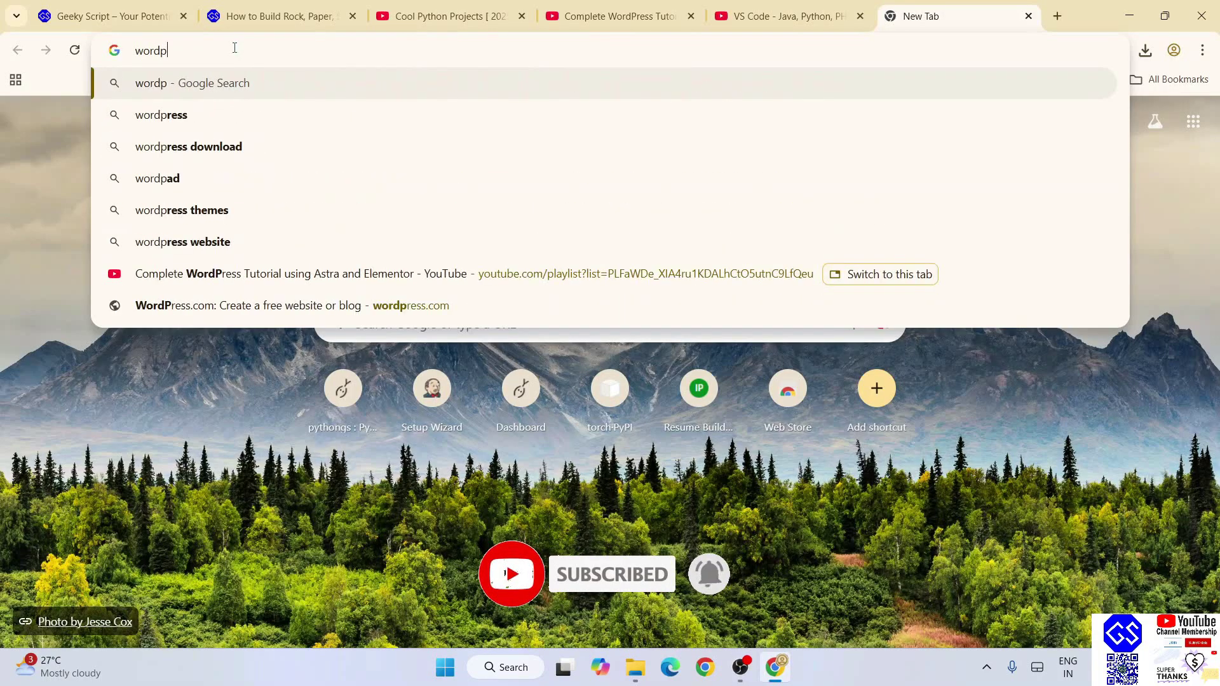
key(Down)
key(Down)
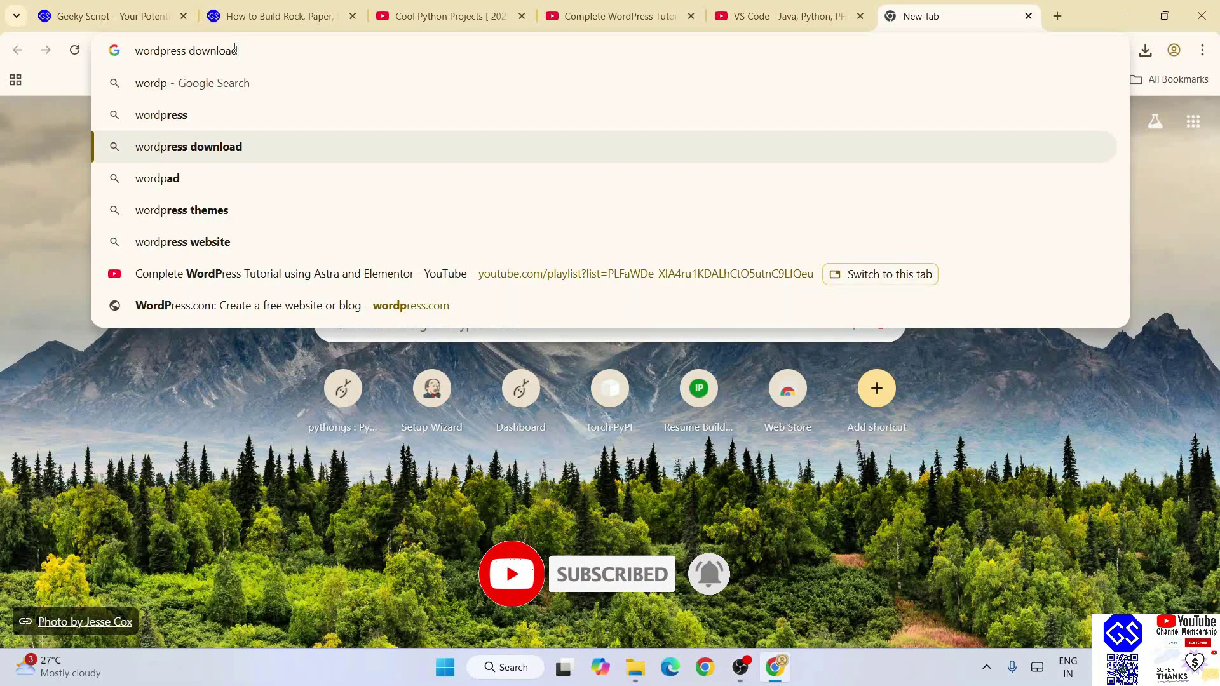
key(Return)
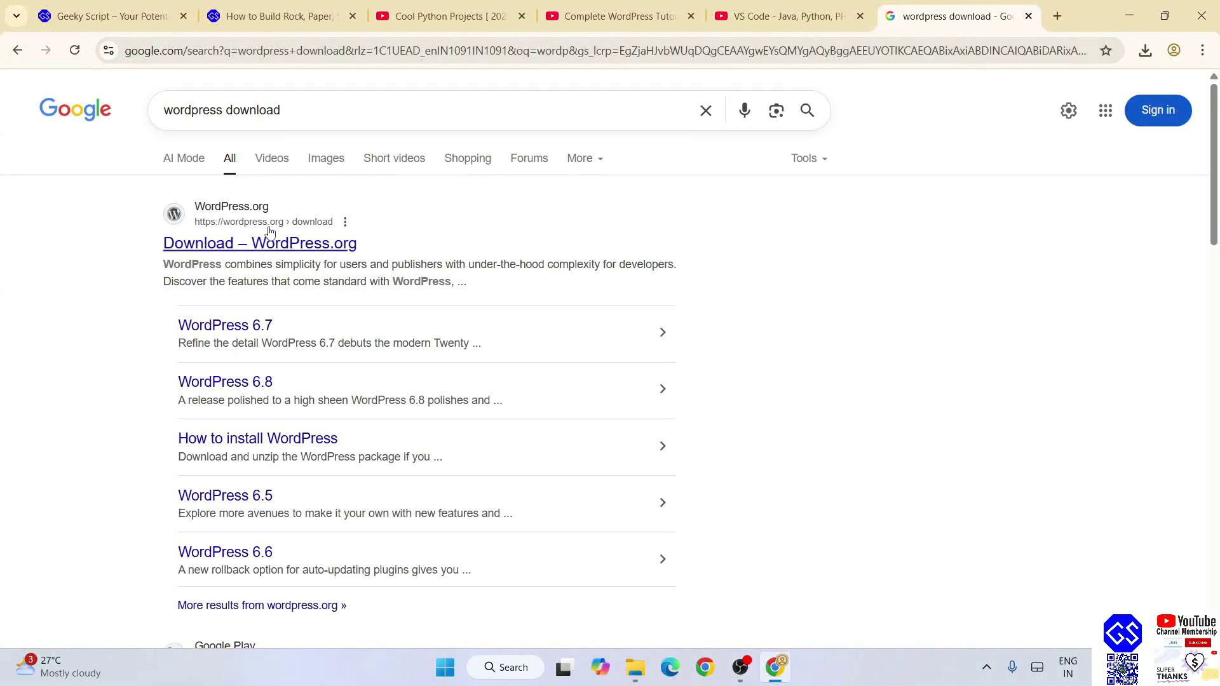
click(269, 248)
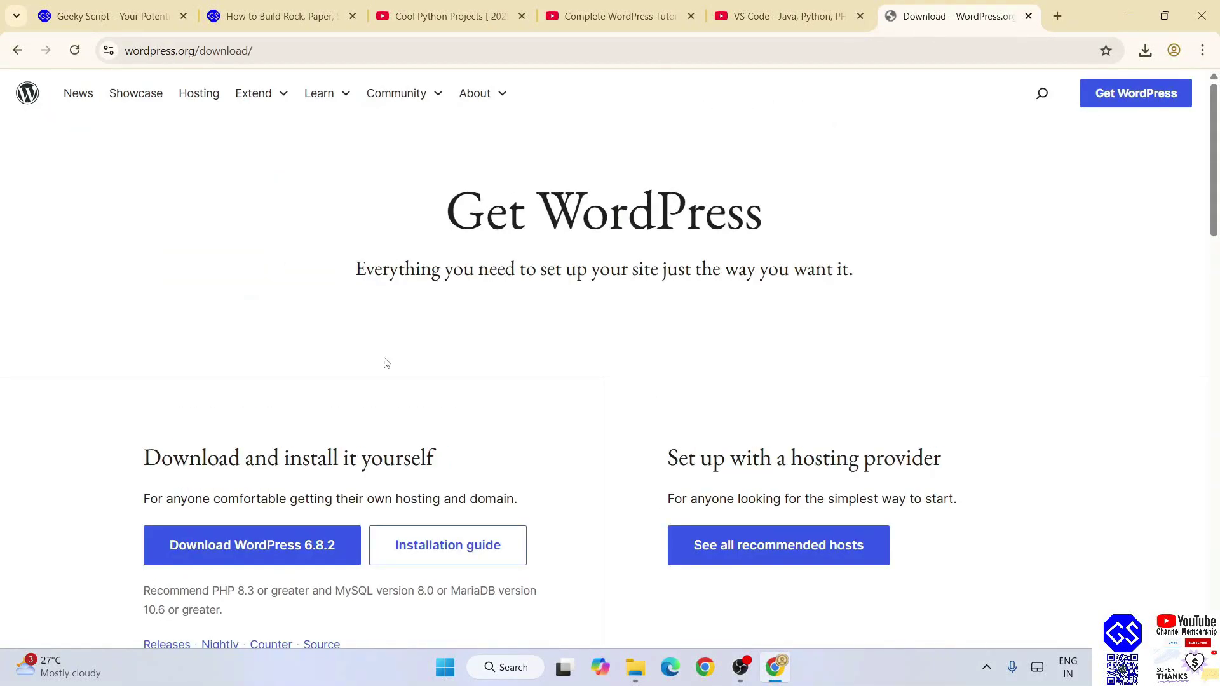
scroll(385, 372, down, 2)
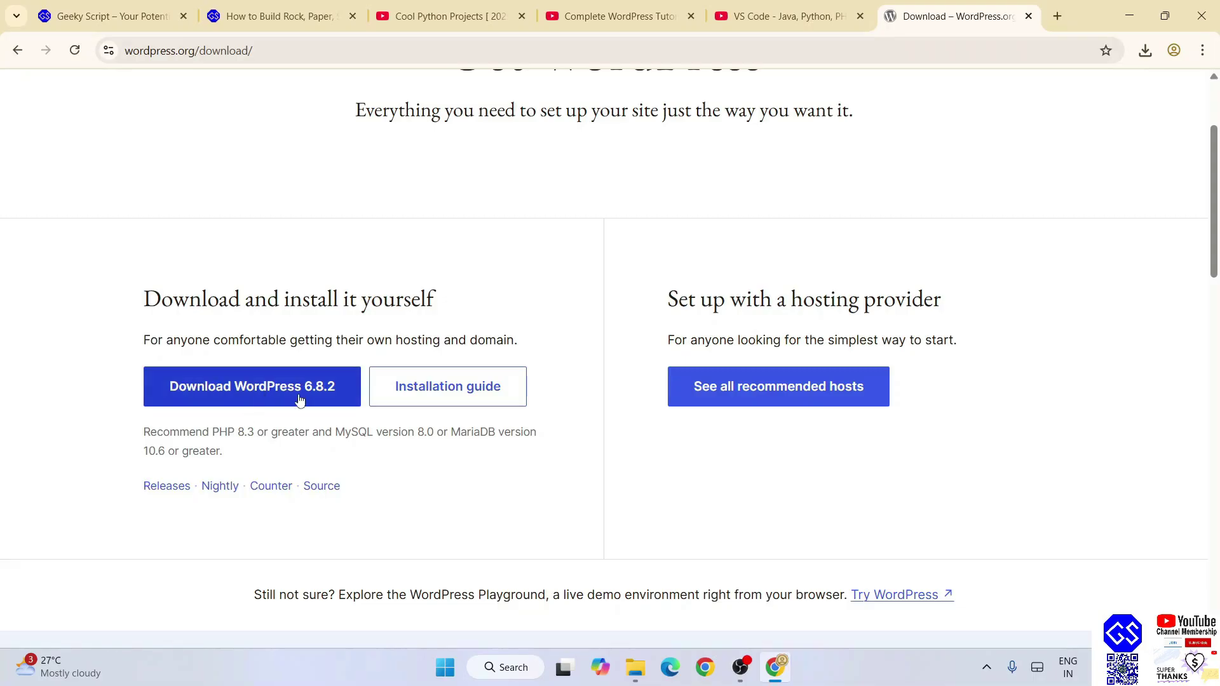
- Start the WordPress 6.8.2 download, then cancel latest (1).zip in Chrome's downloads
click(272, 393)
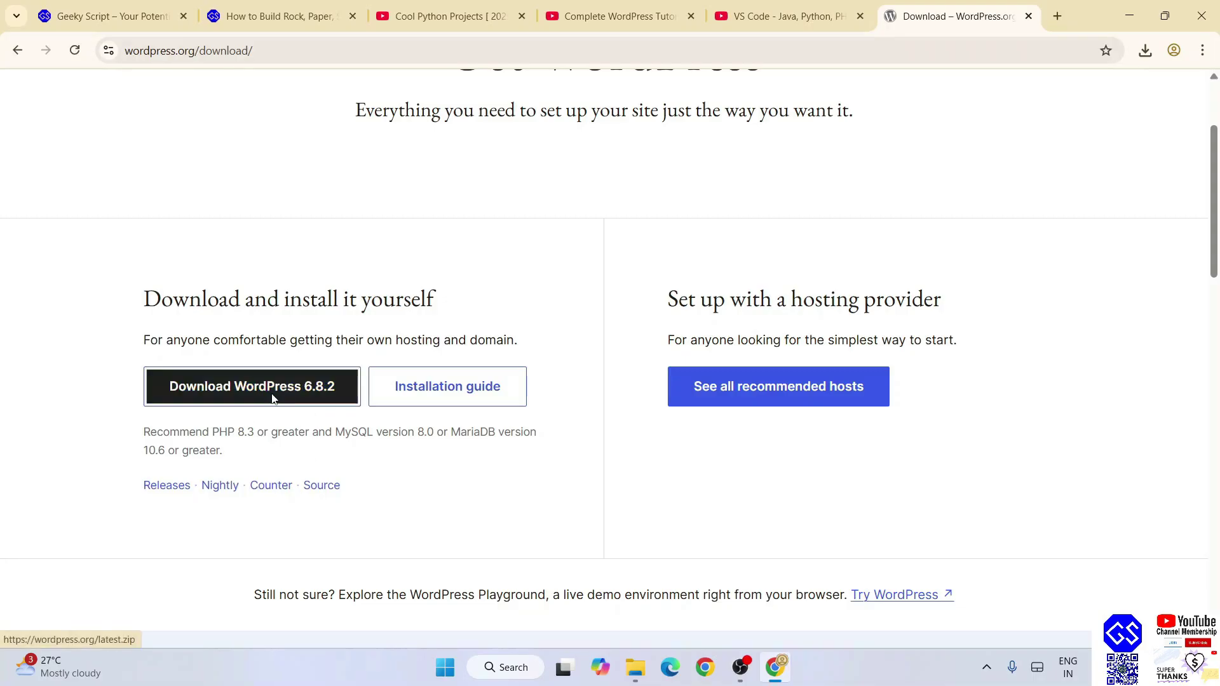
click(1144, 50)
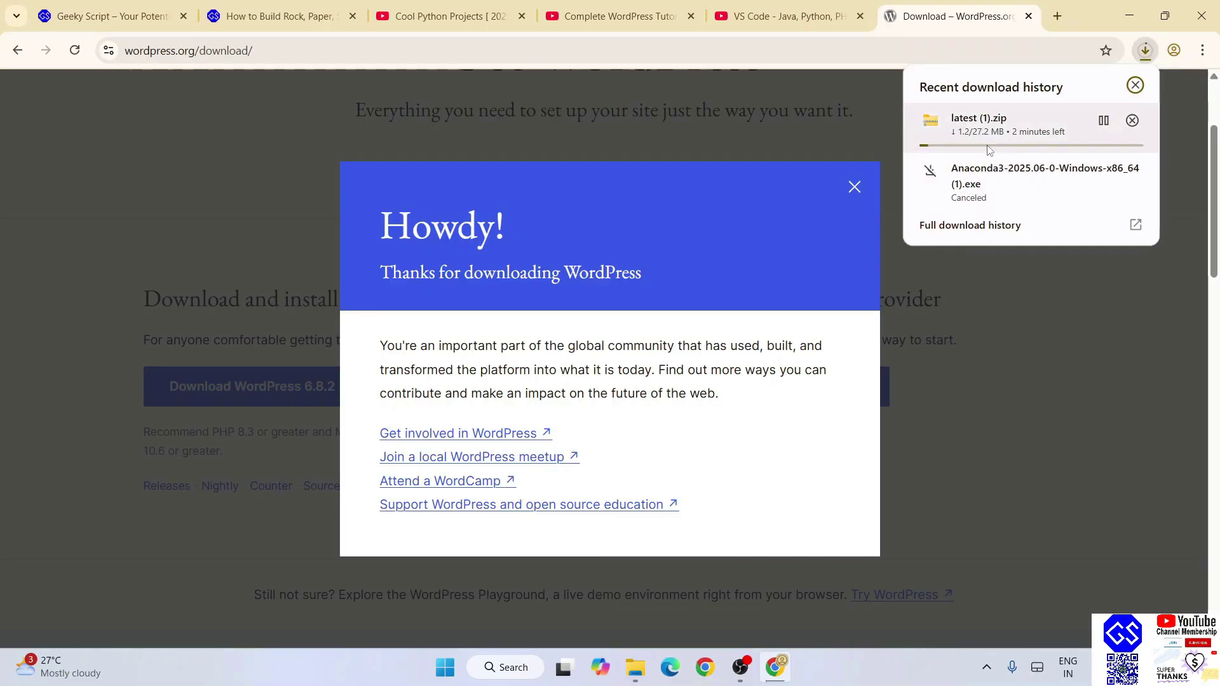
click(1133, 121)
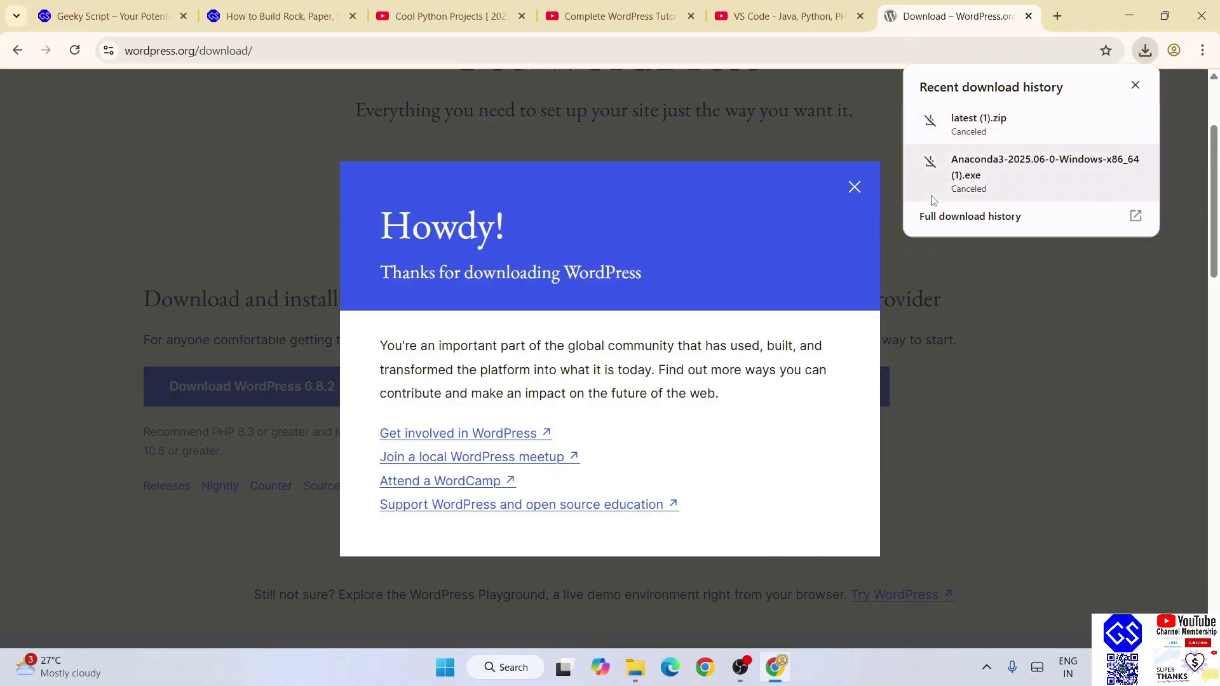
- In a new tab, search 'xampp download' and open apachefriends.org/download.html
click(1057, 16)
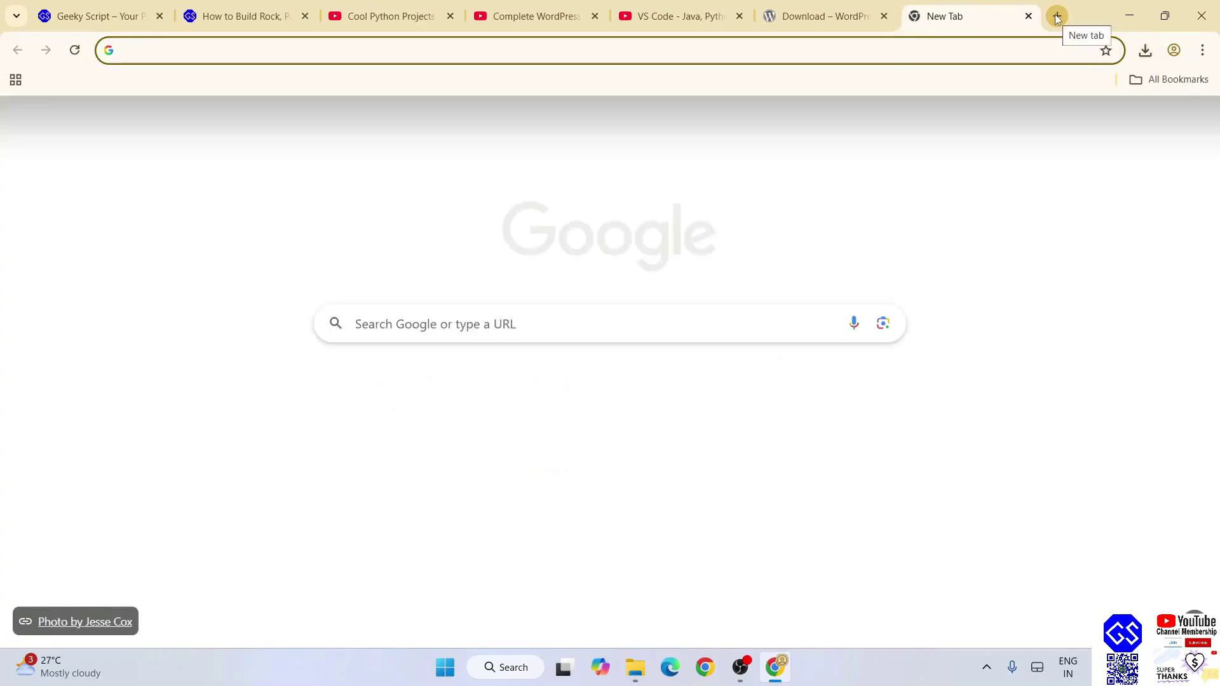
text(x)
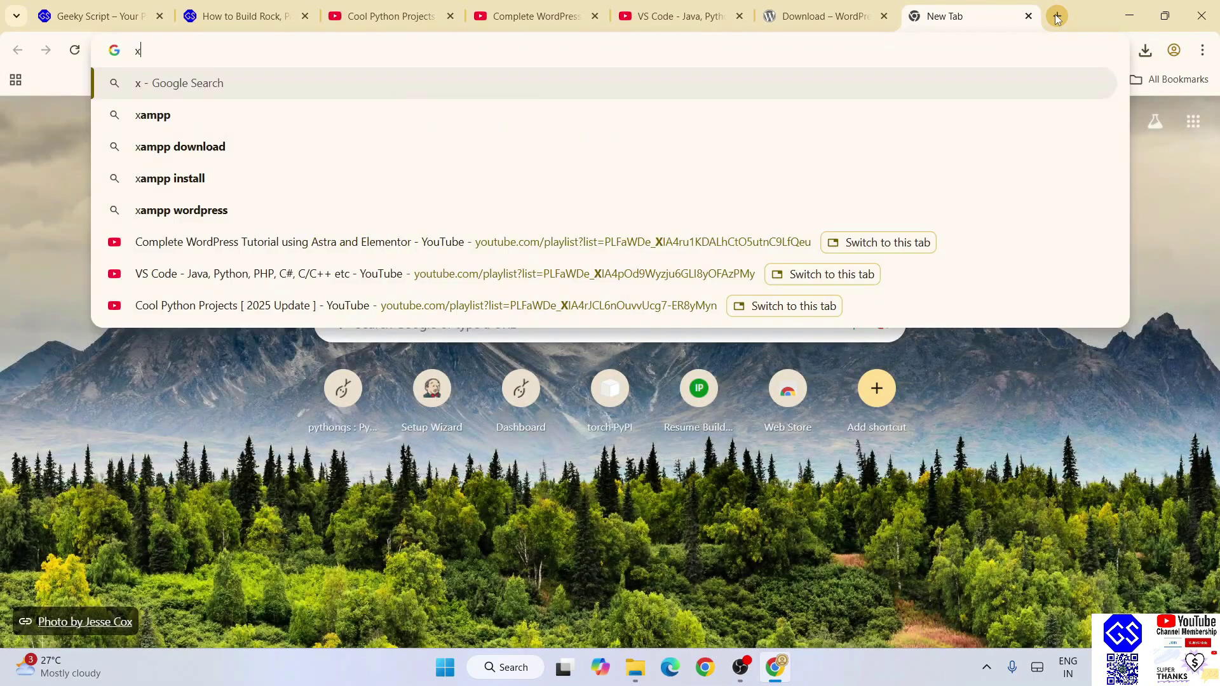
text(ampp)
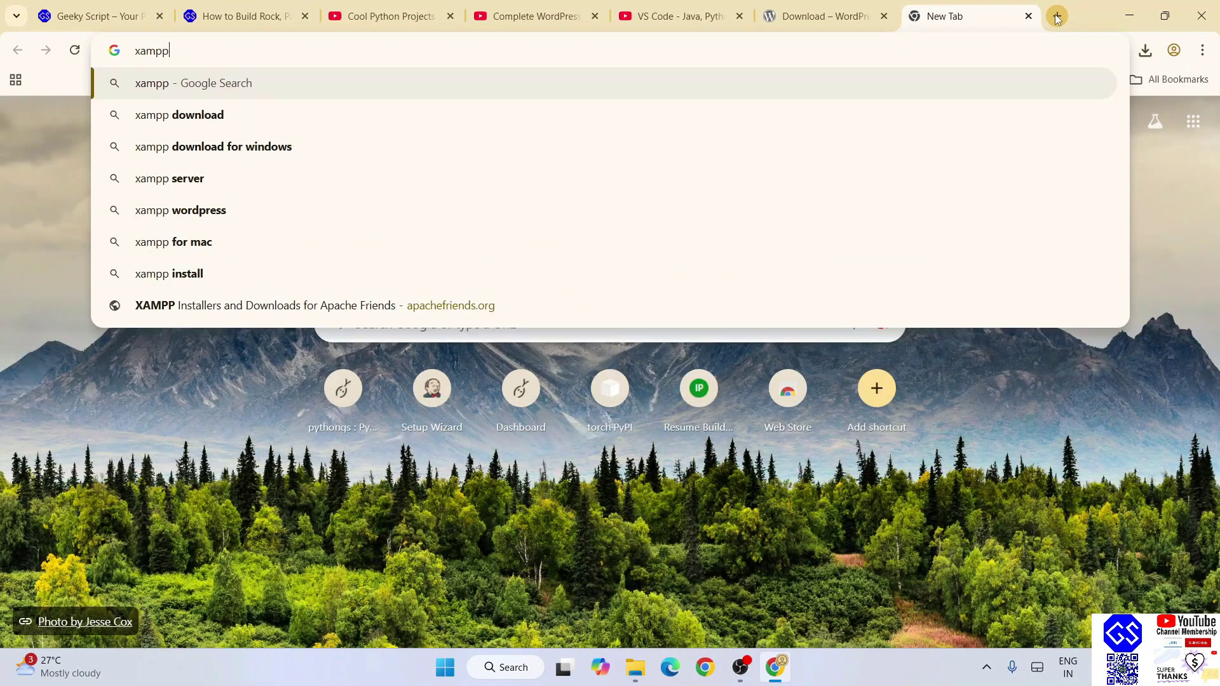
key(Down)
key(Return)
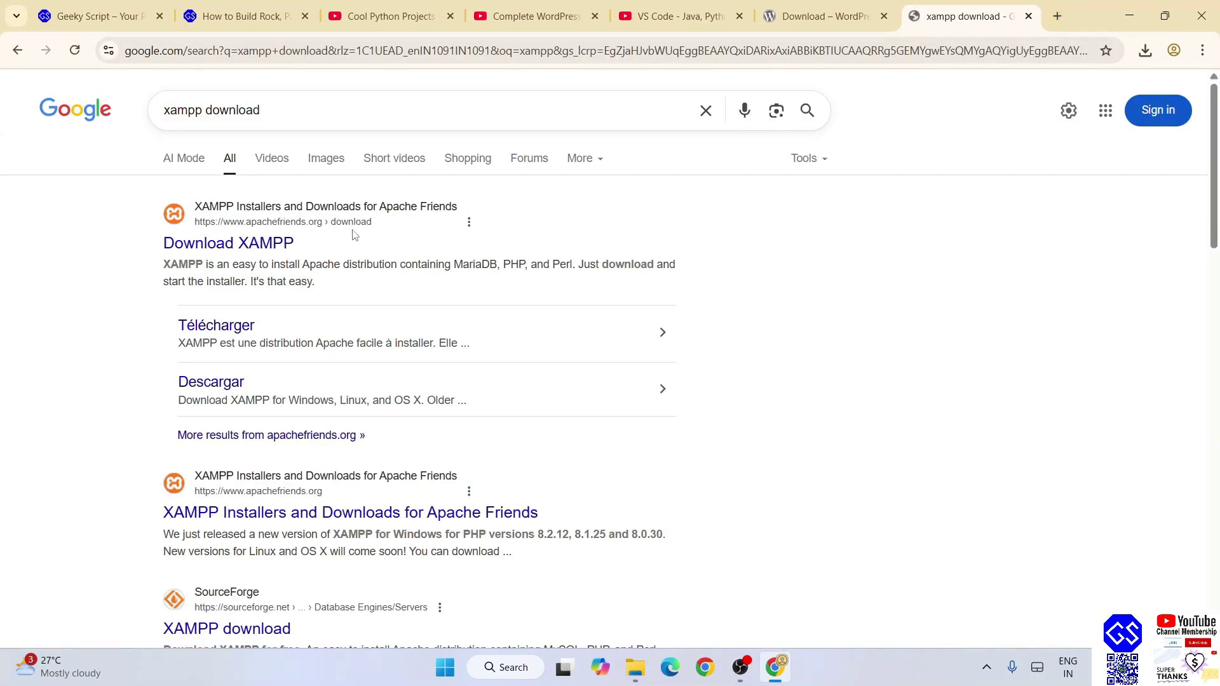
click(285, 248)
click(298, 58)
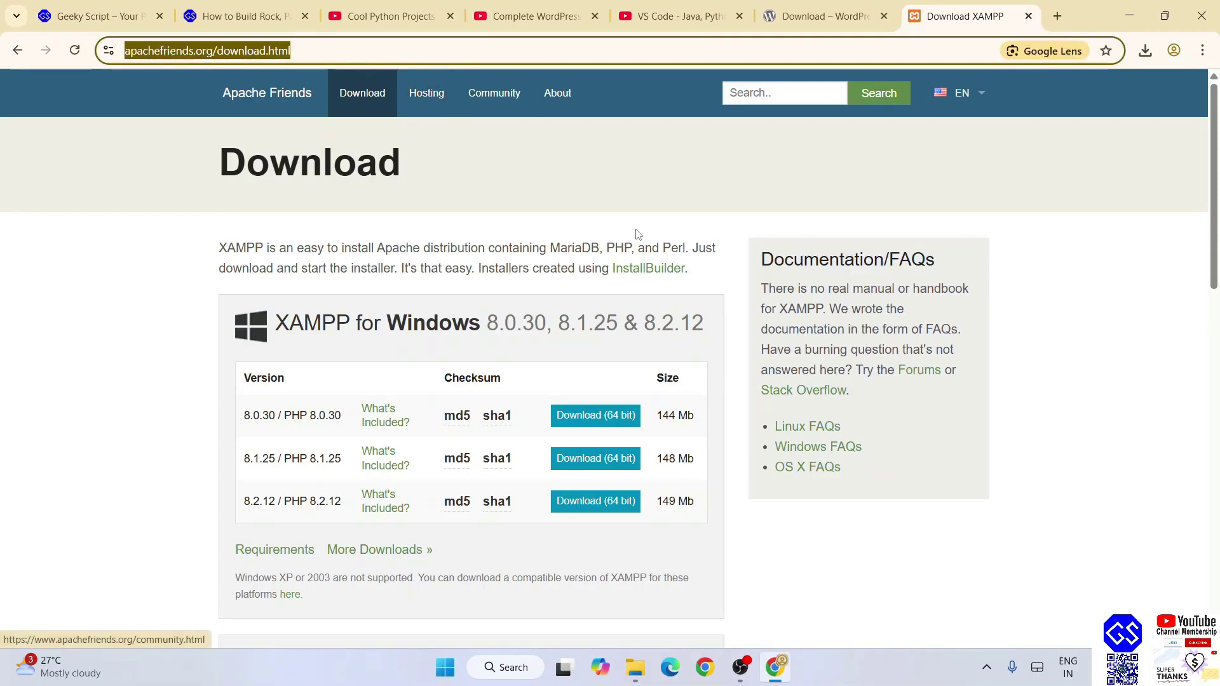
click(635, 179)
scroll(635, 179, down, 1)
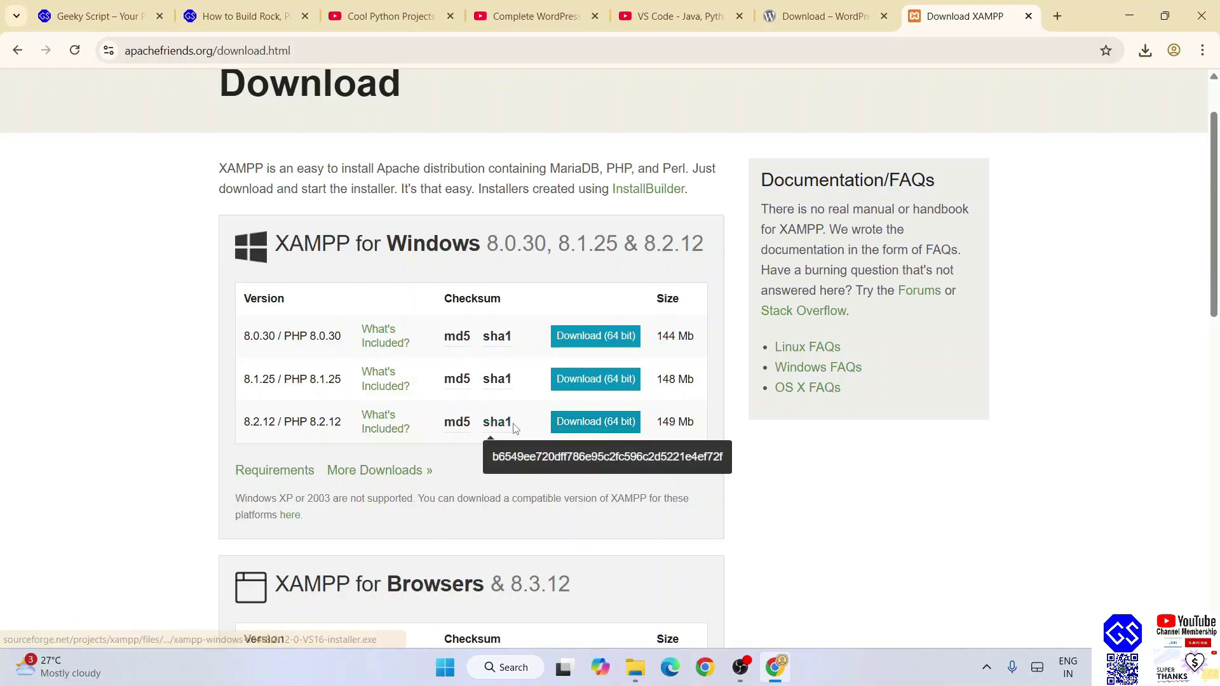
- Download the 64-bit XAMPP 8.2.12 installer and view SourceForge's thank-you page
drag(241, 429, 328, 431)
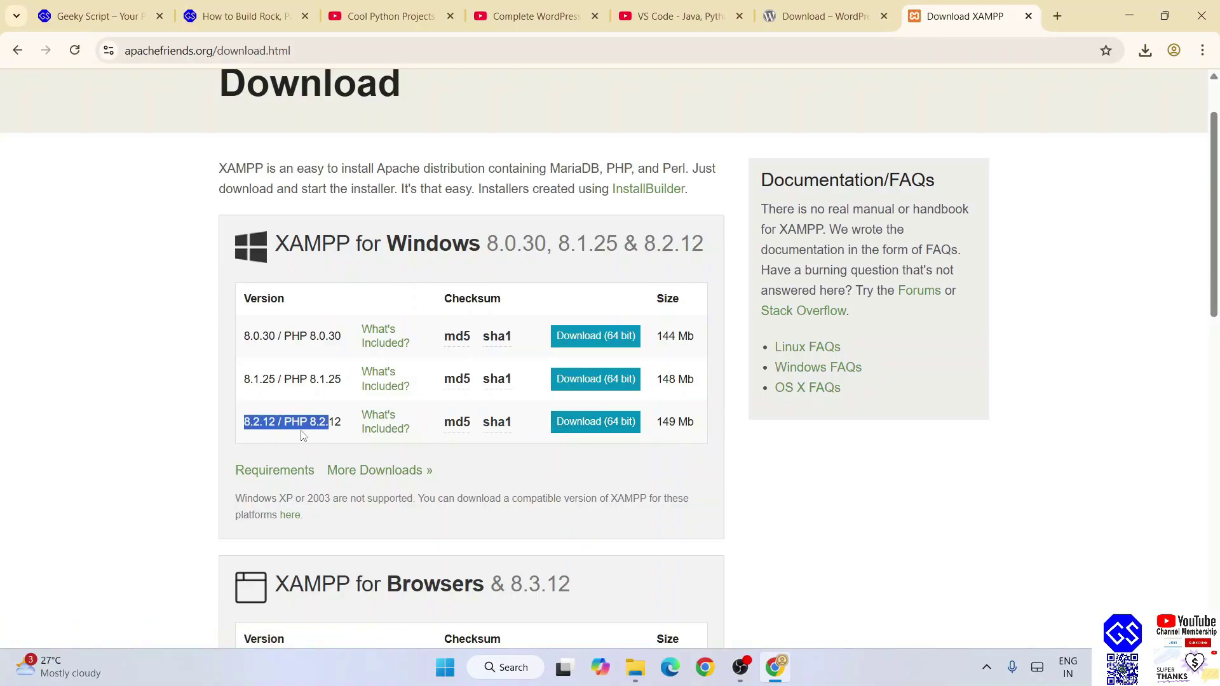
click(337, 417)
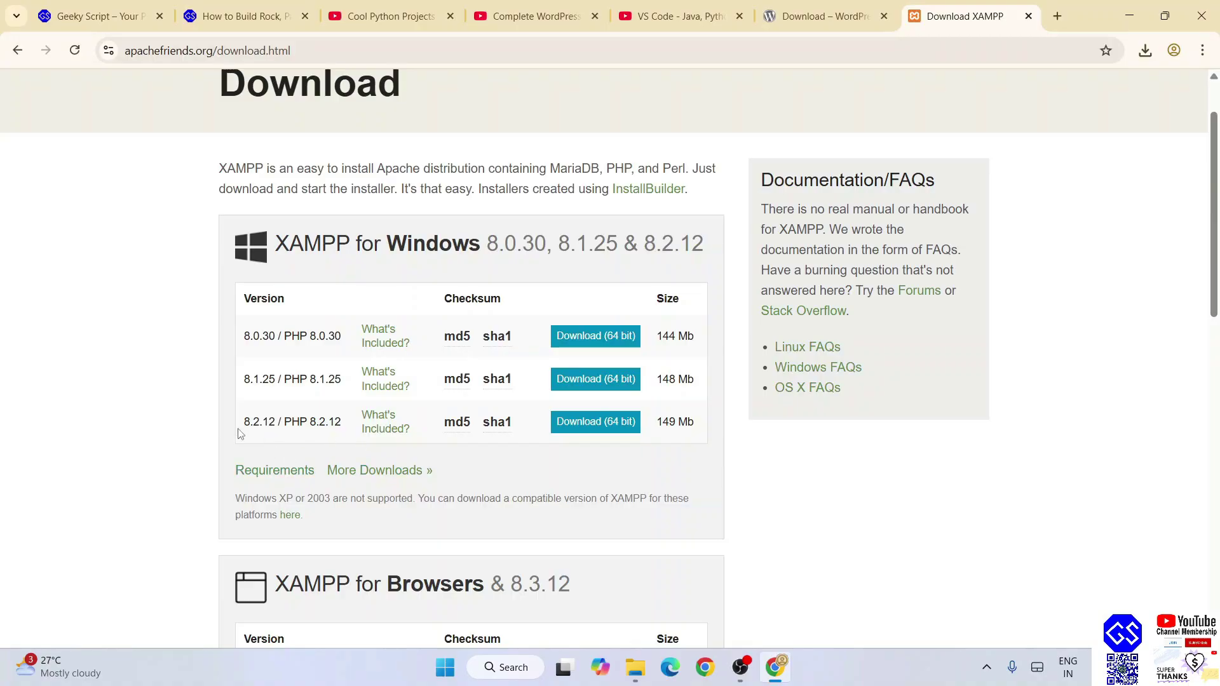
drag(240, 434, 330, 434)
click(340, 414)
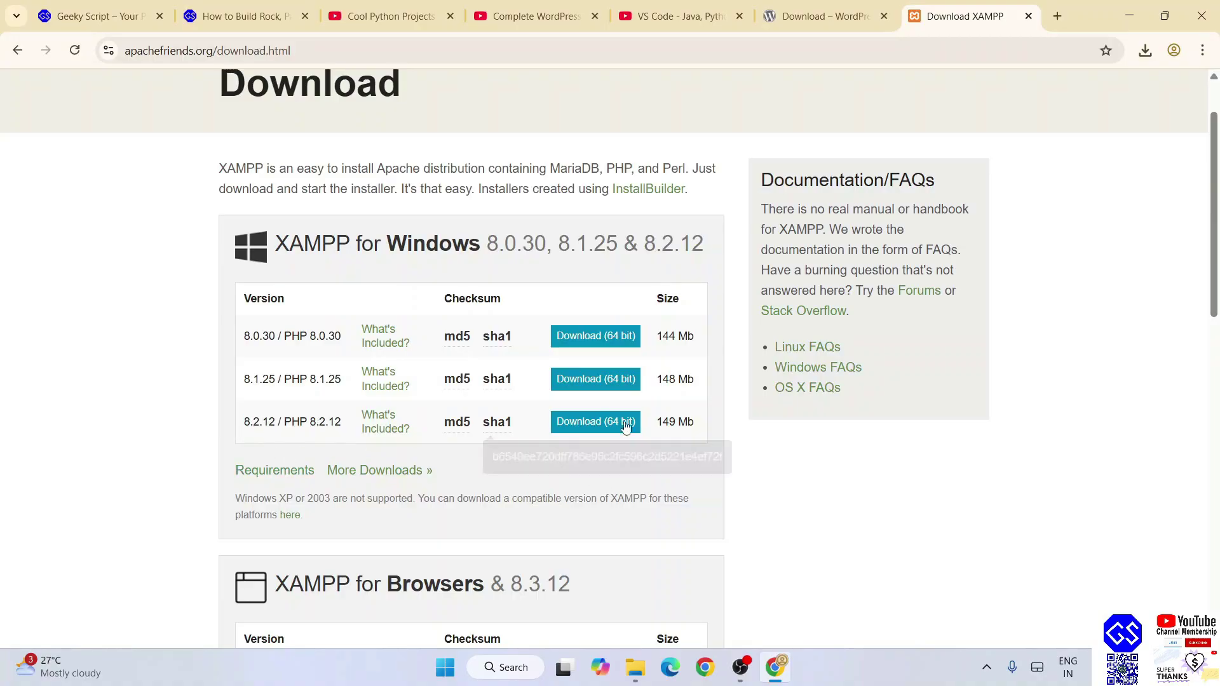
click(605, 430)
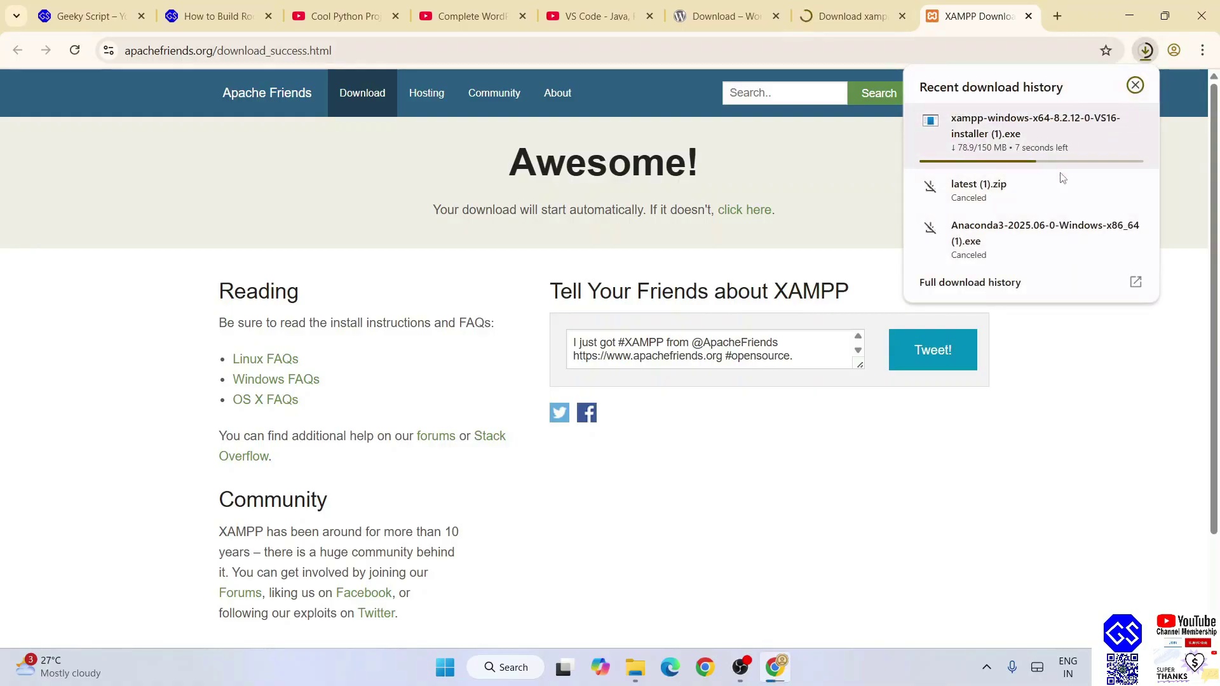
click(867, 7)
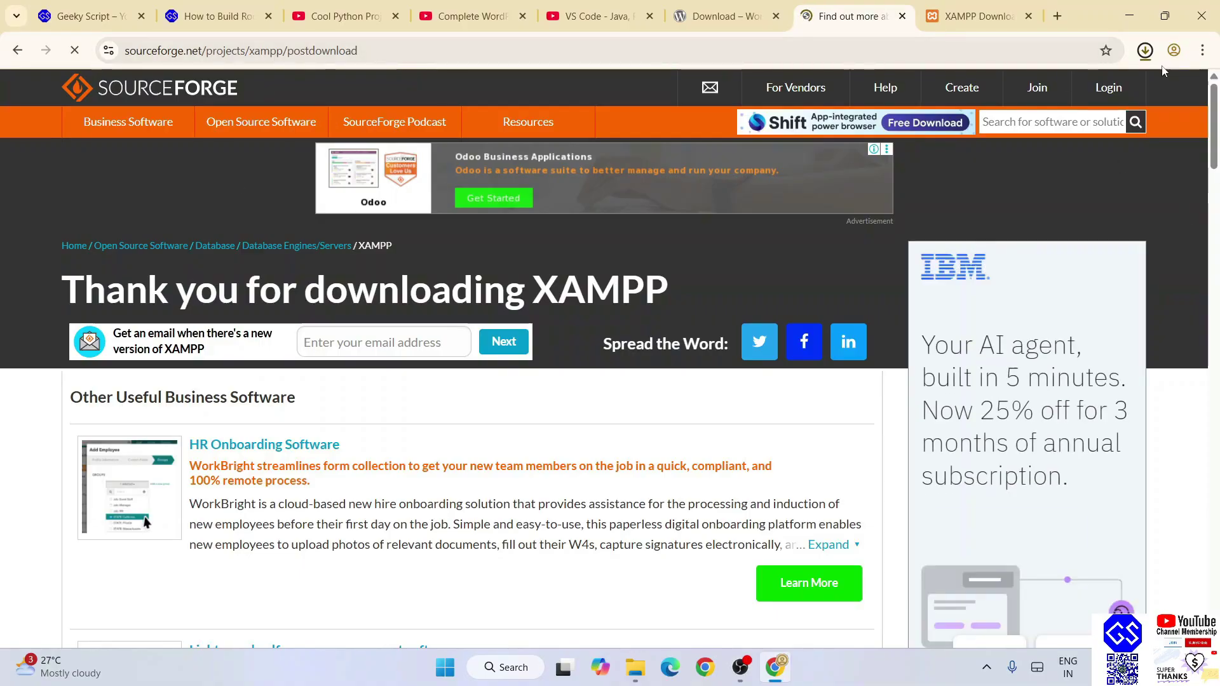
- Launch xampp-windows-x64-8.2.12-0-VS16-installer.exe from the Downloads folder in File Explorer
click(1129, 9)
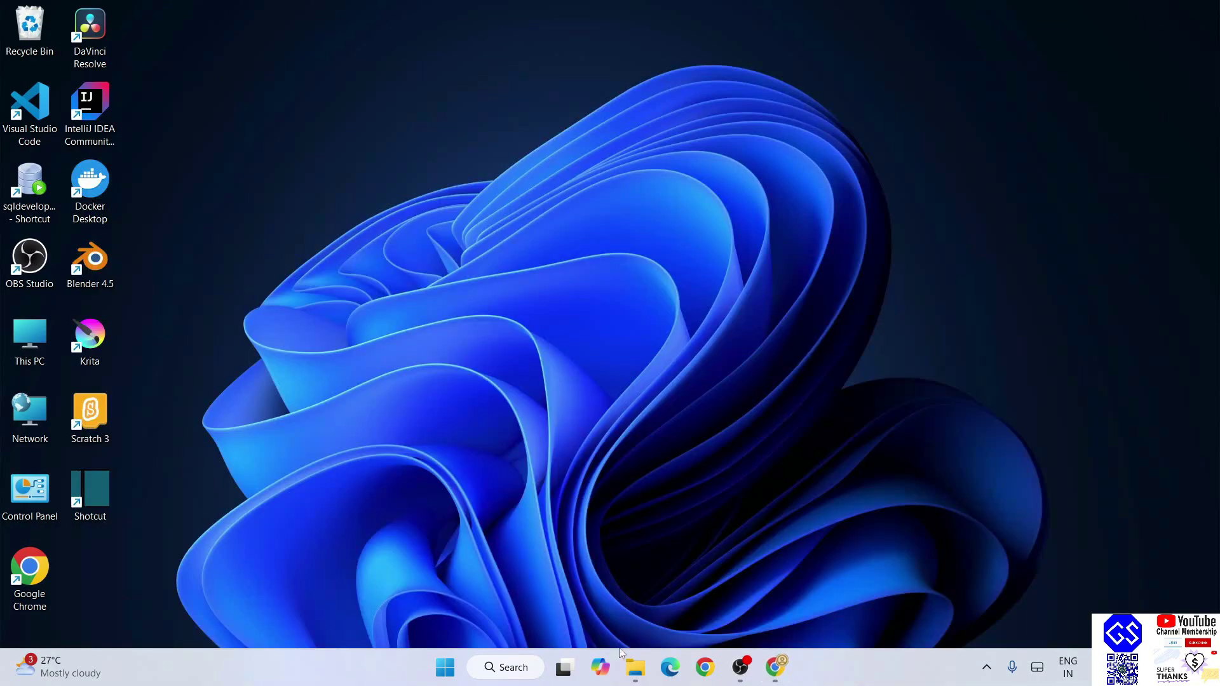
click(635, 667)
click(266, 170)
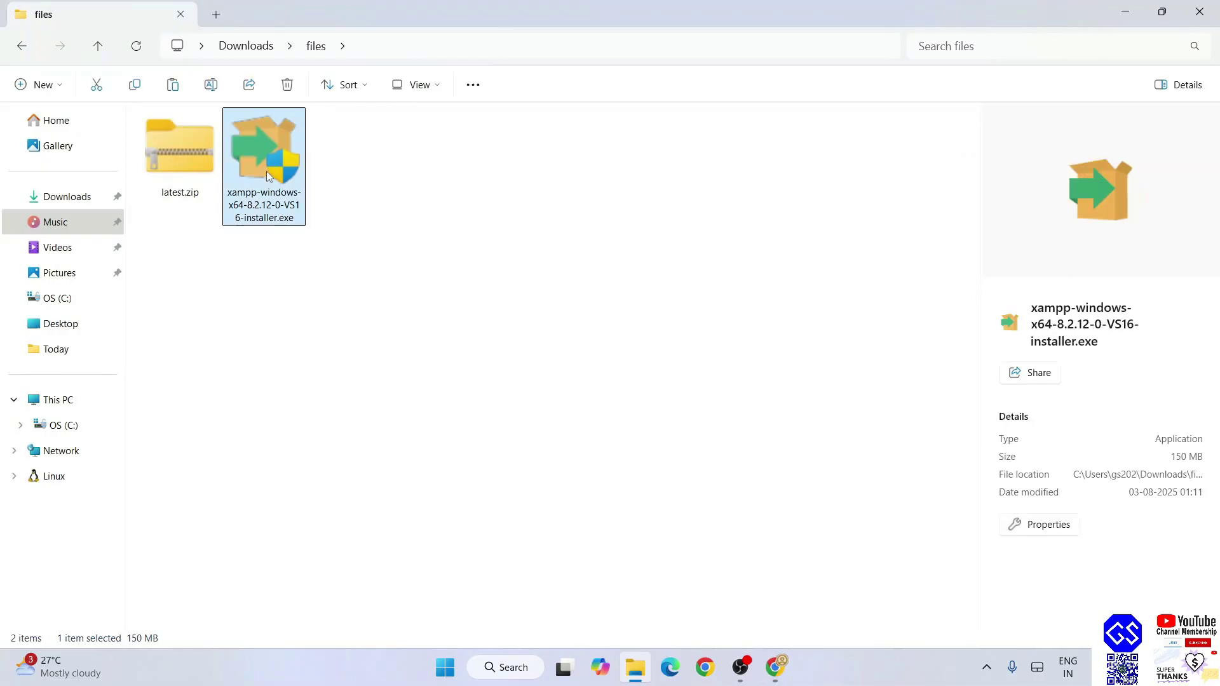
click(174, 175)
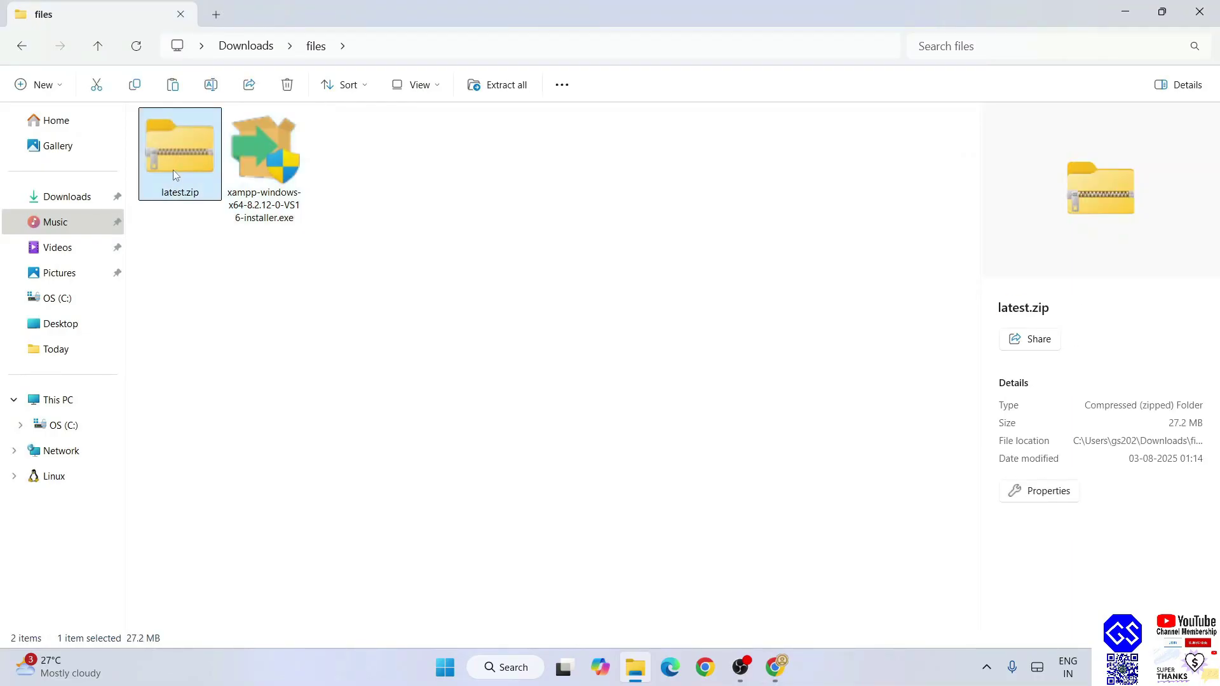
click(251, 159)
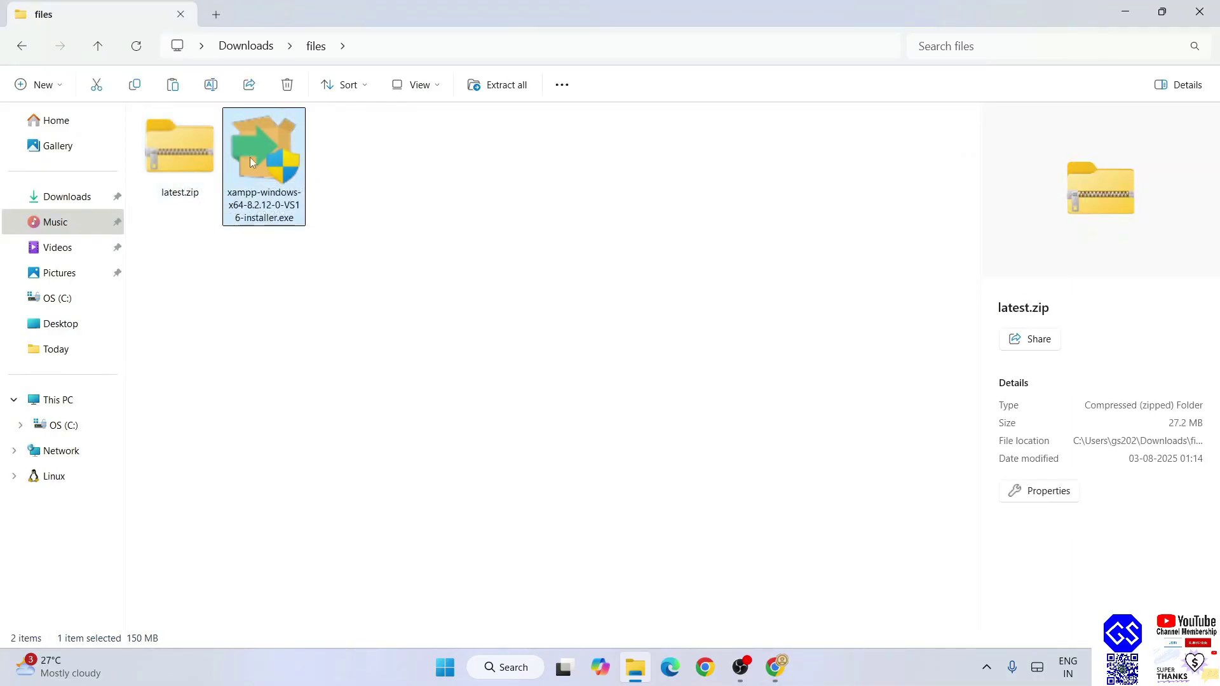
double_click(284, 156)
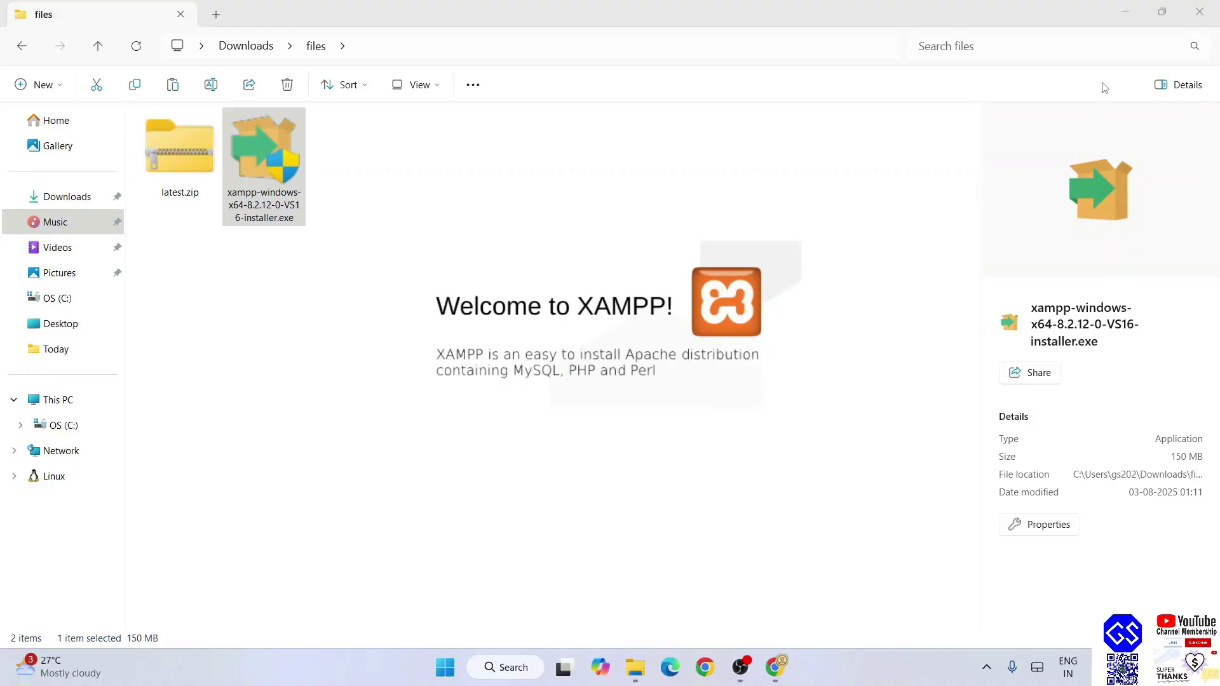
click(1137, 10)
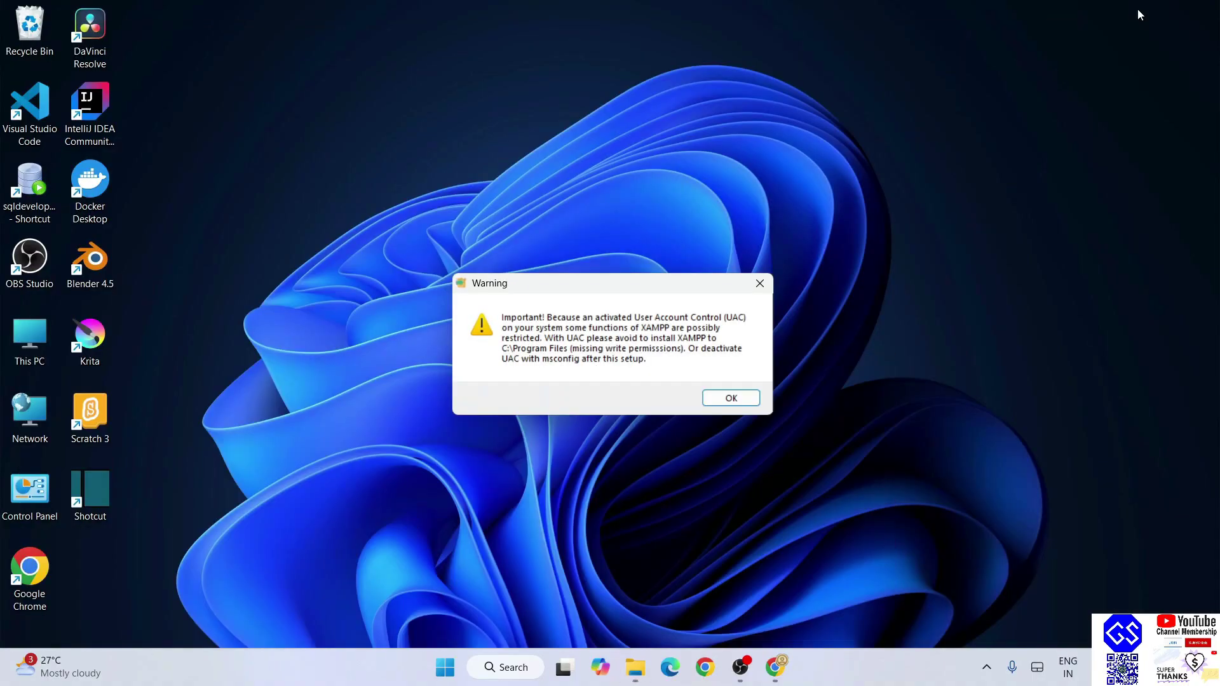
- Run XAMPP Setup with default components, C:\xampp as folder and English, starting installation
click(760, 283)
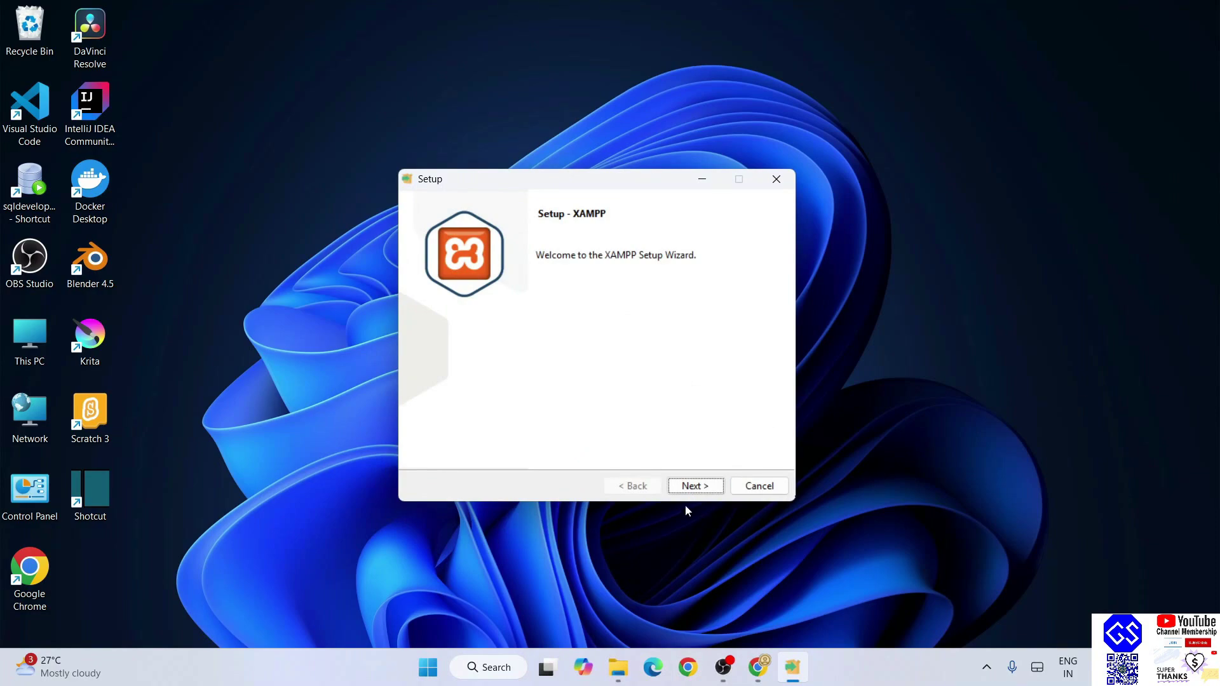
click(707, 487)
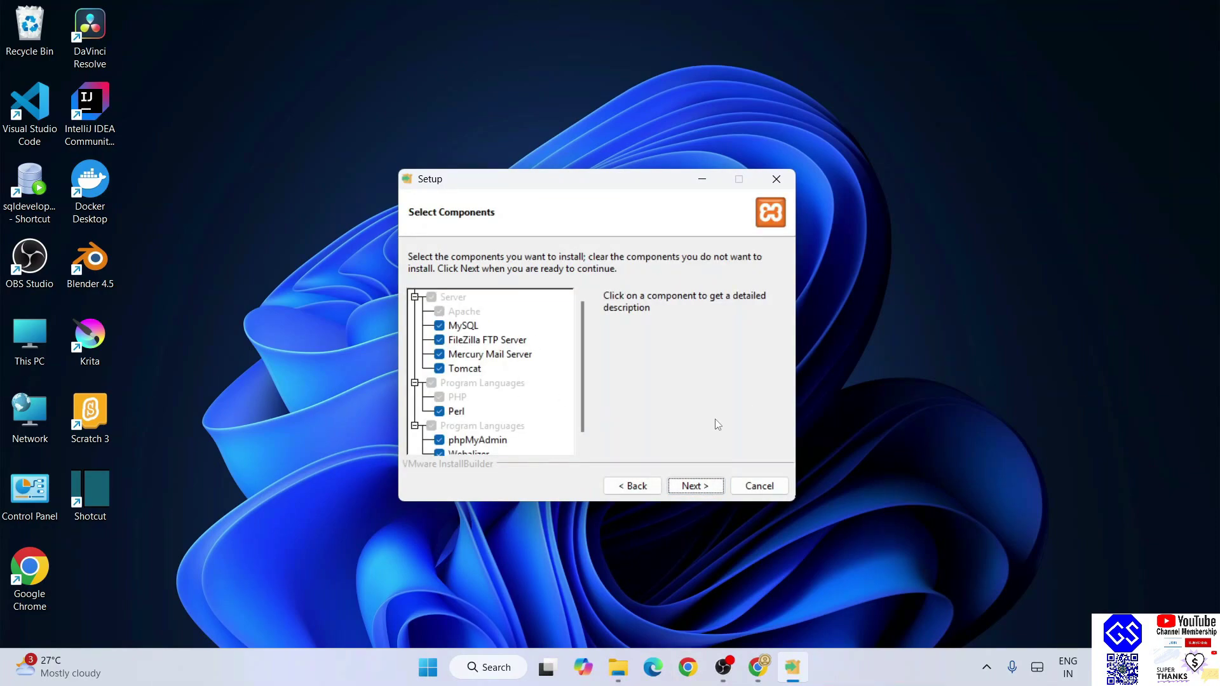
click(698, 486)
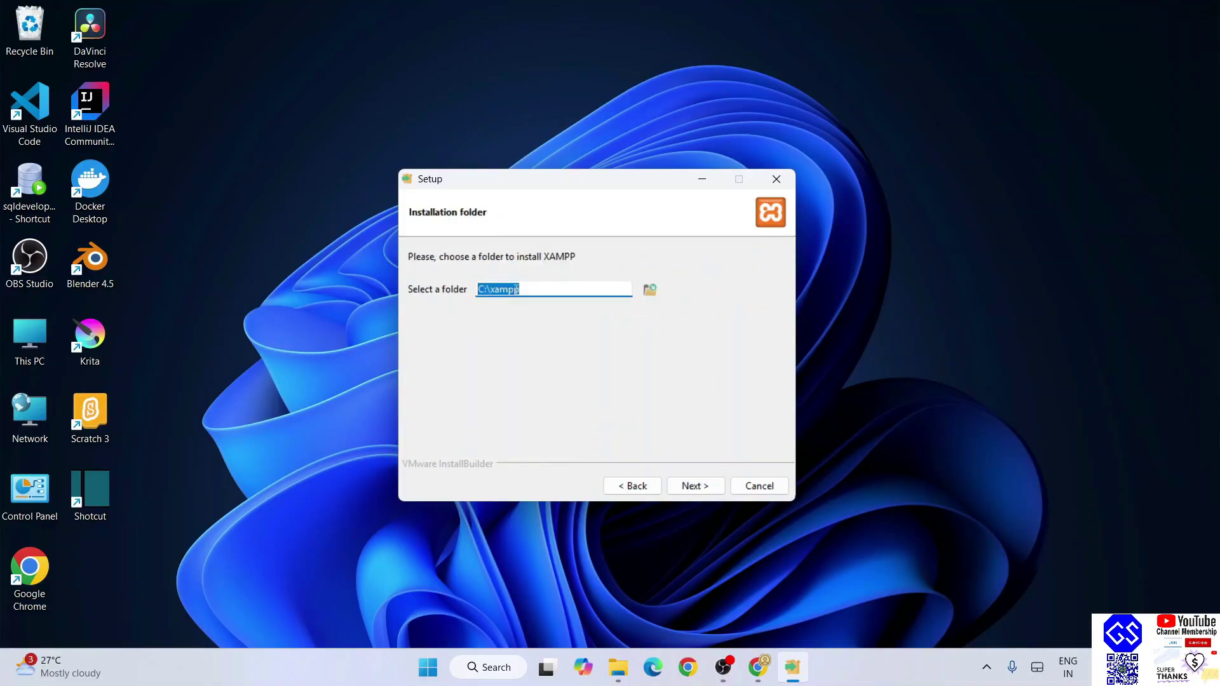
click(548, 284)
click(699, 486)
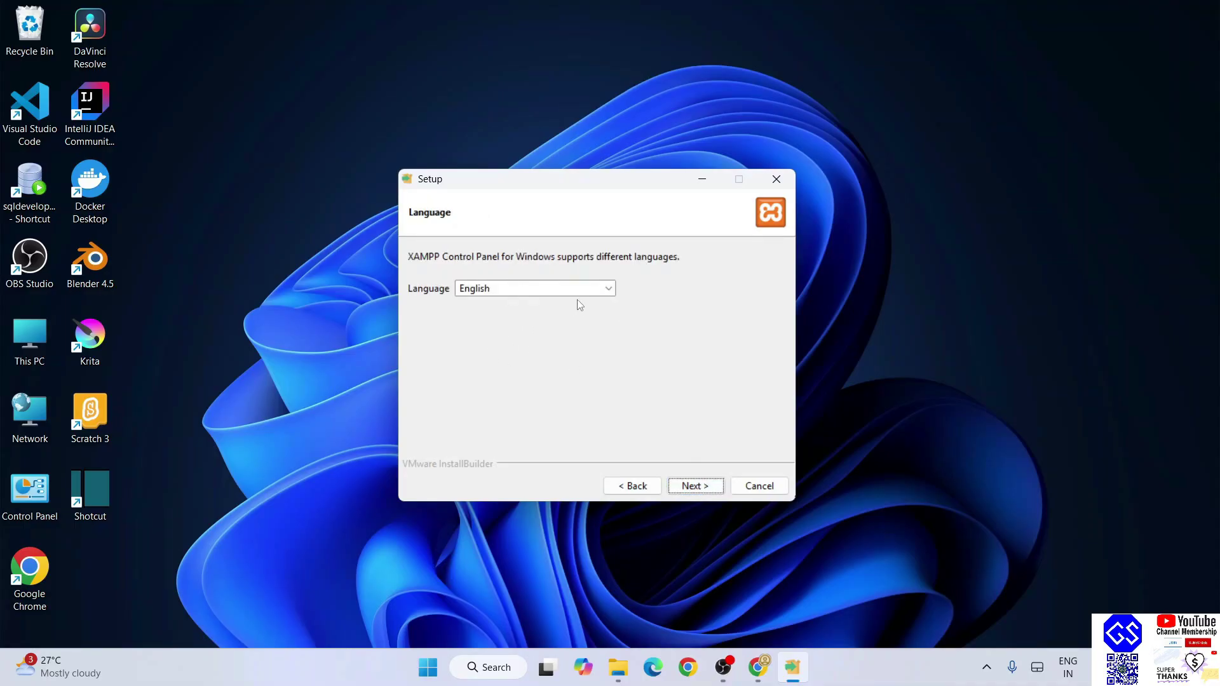
click(542, 290)
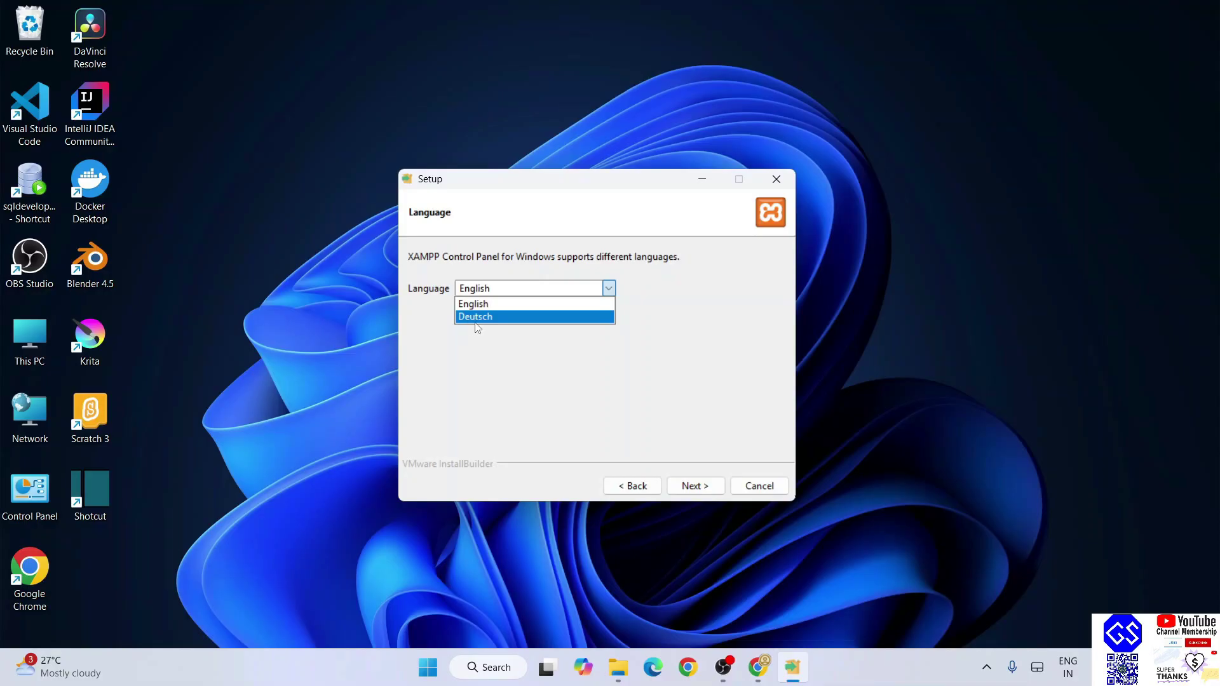
click(590, 368)
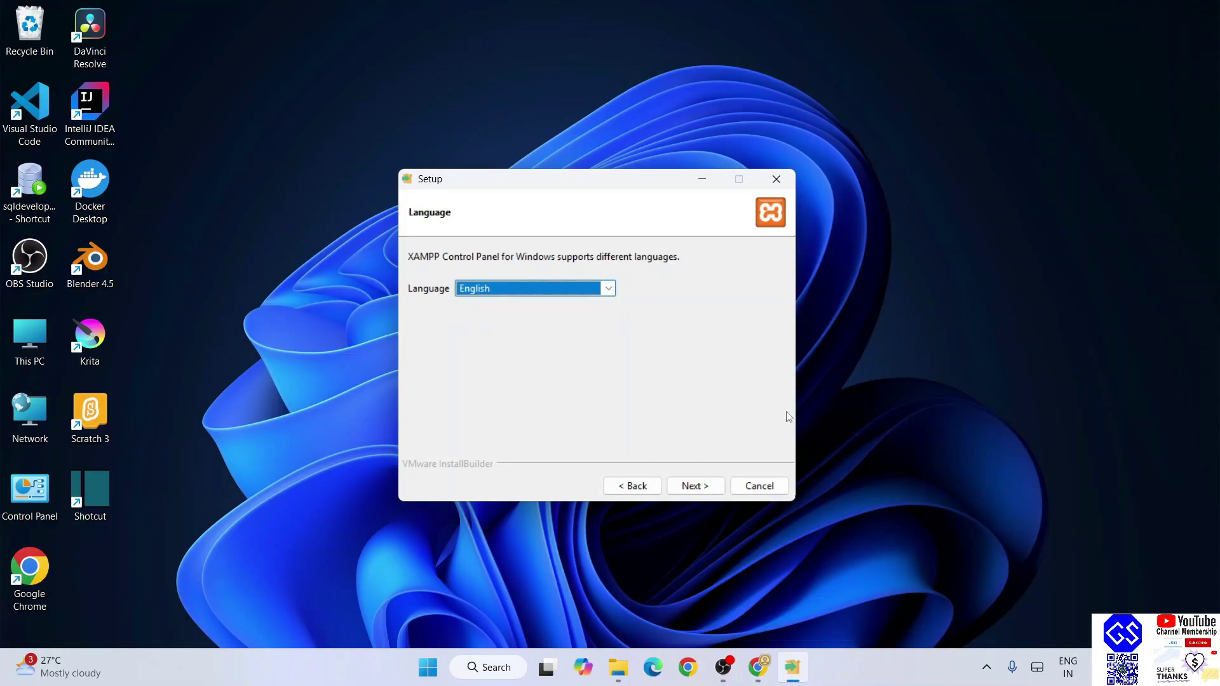
click(699, 486)
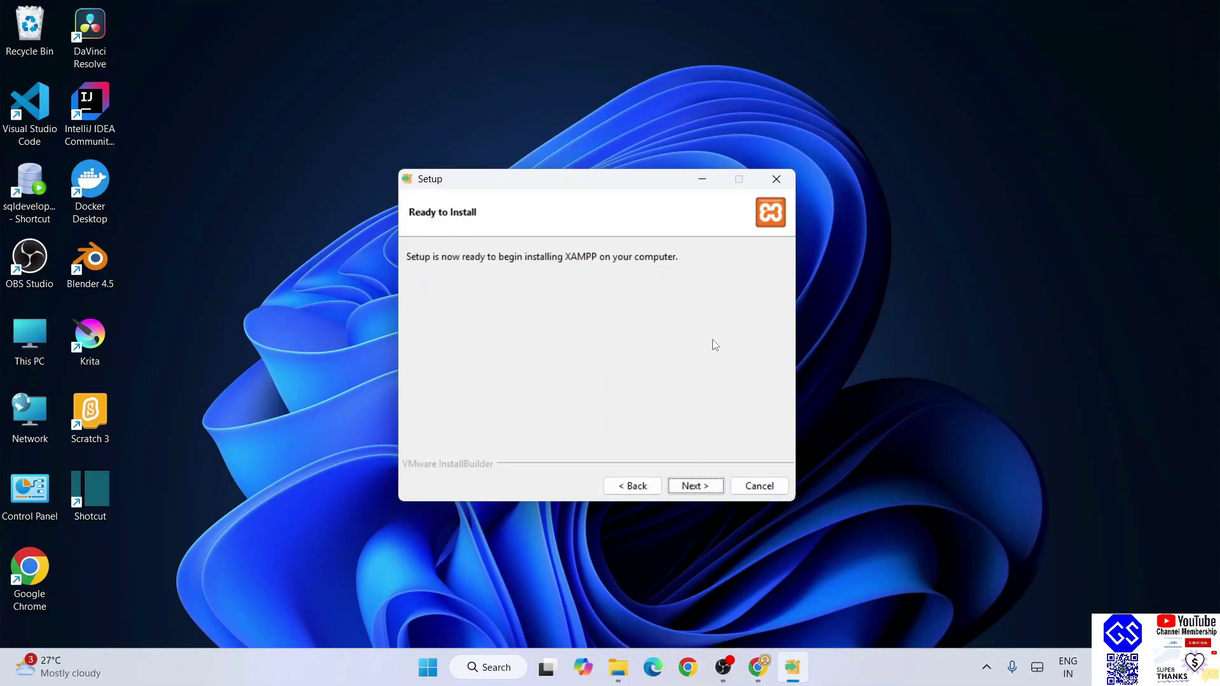
click(686, 481)
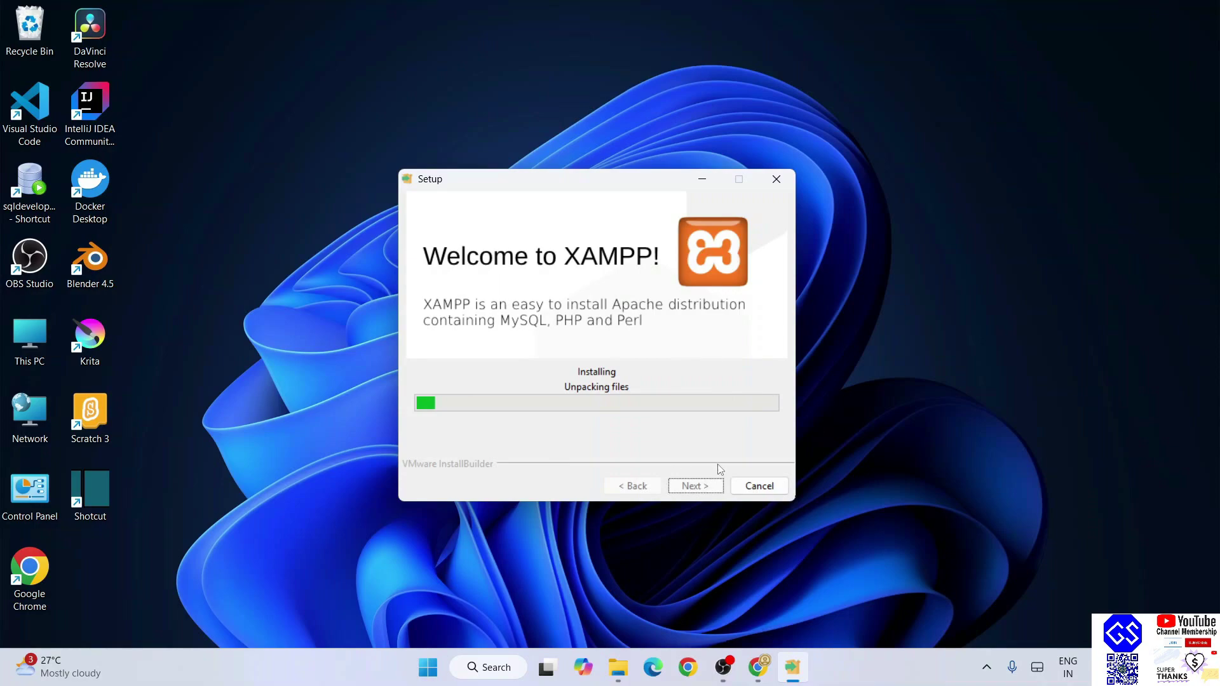
- Switch to the 'Complete WordPress Tutorial using Astra' playlist tab and browse its nine videos
click(757, 667)
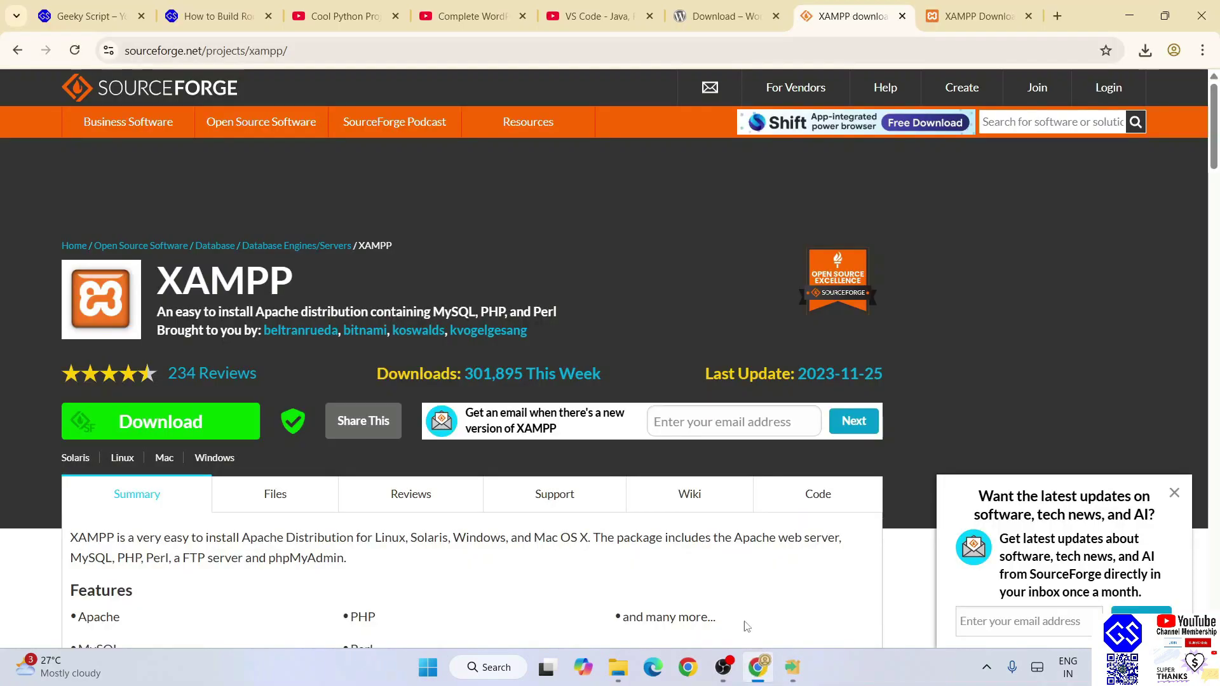
click(470, 16)
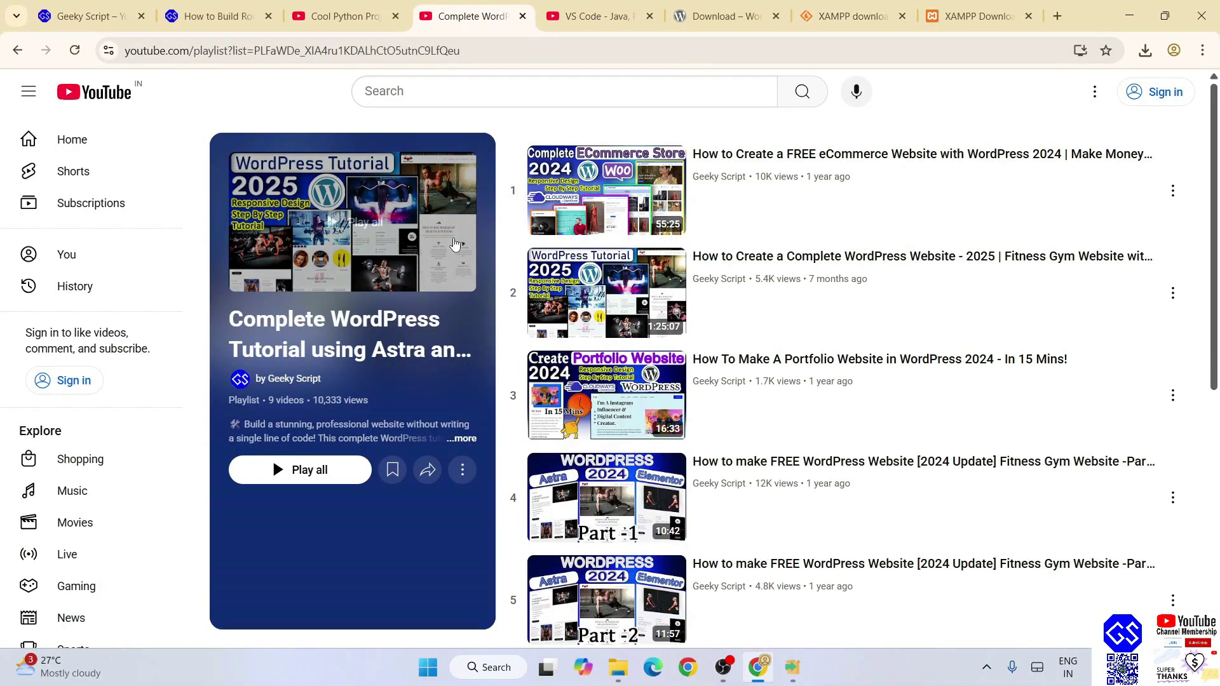
drag(243, 318, 449, 344)
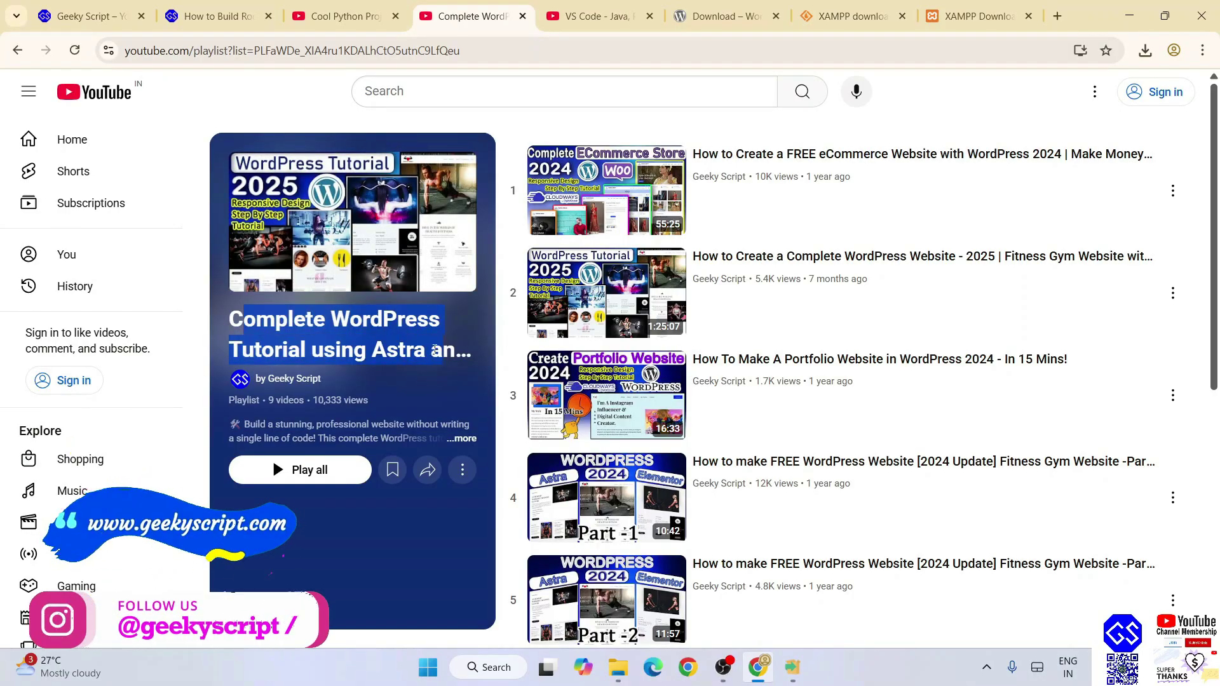
scroll(860, 228, down, 7)
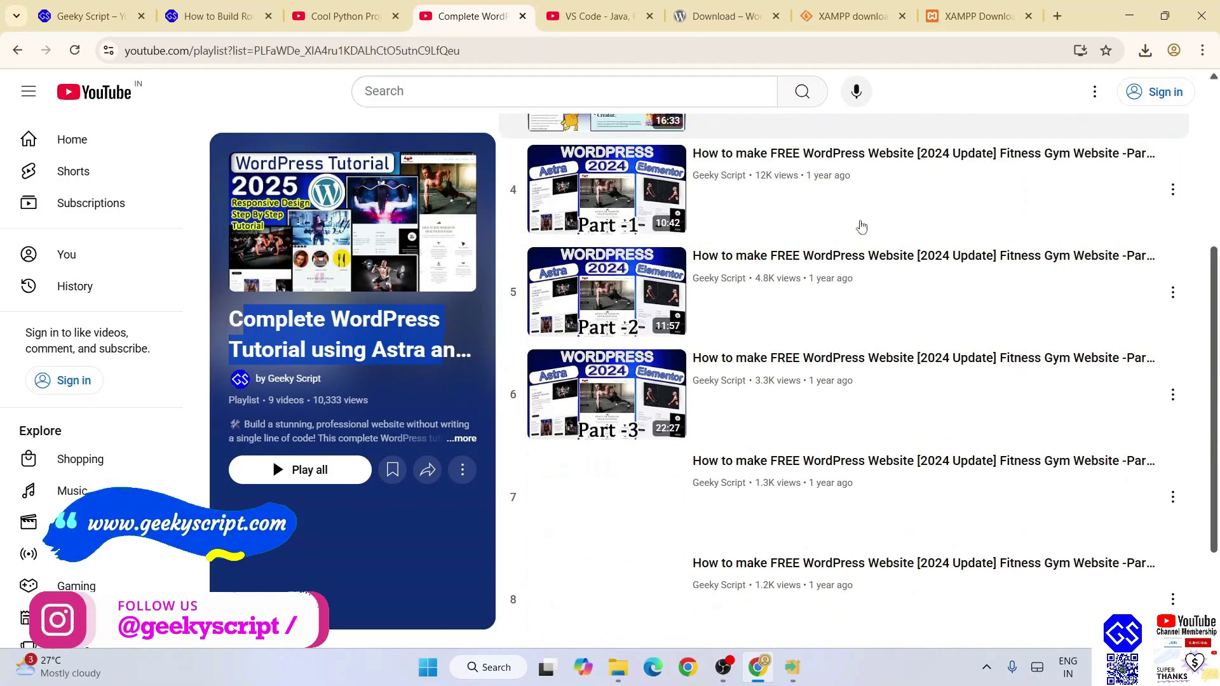
scroll(869, 248, up, 7)
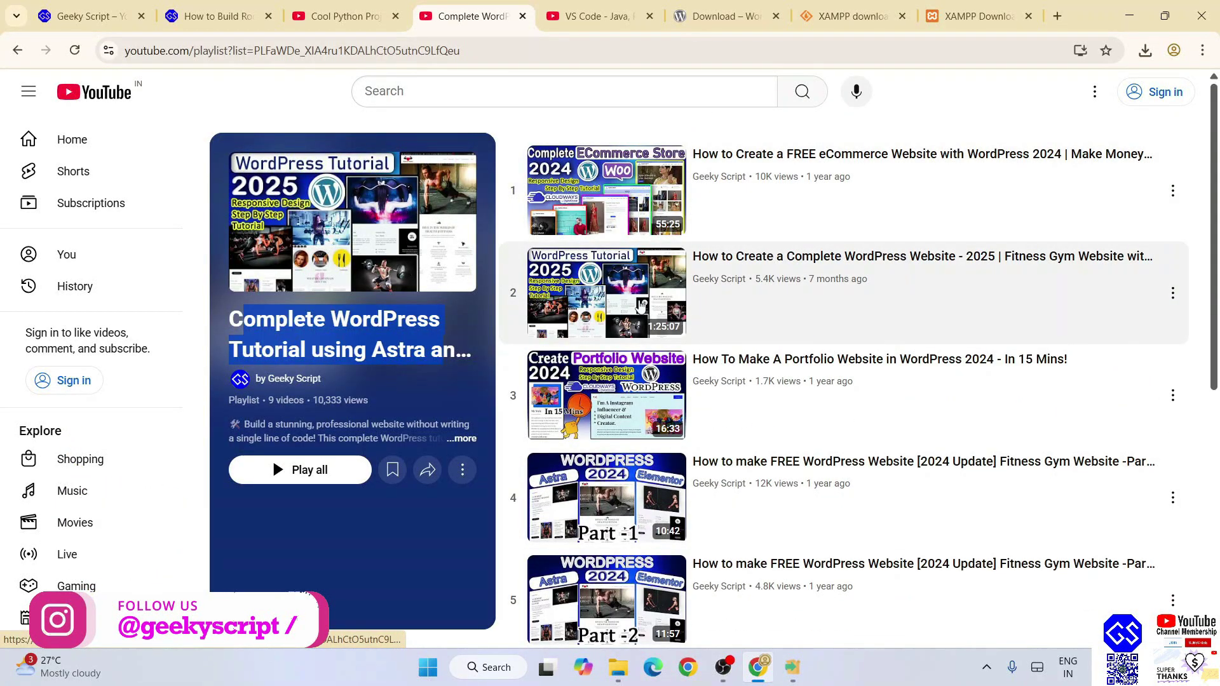
scroll(783, 282, down, 2)
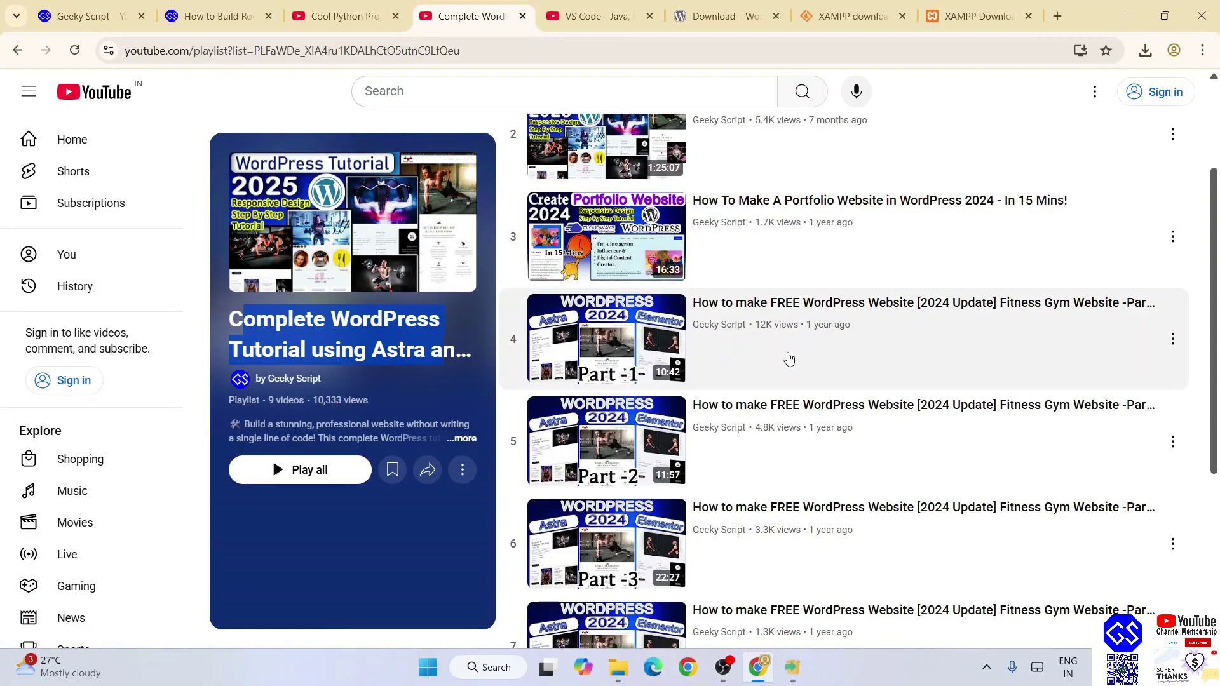
scroll(789, 360, down, 5)
scroll(788, 336, up, 5)
scroll(756, 280, down, 5)
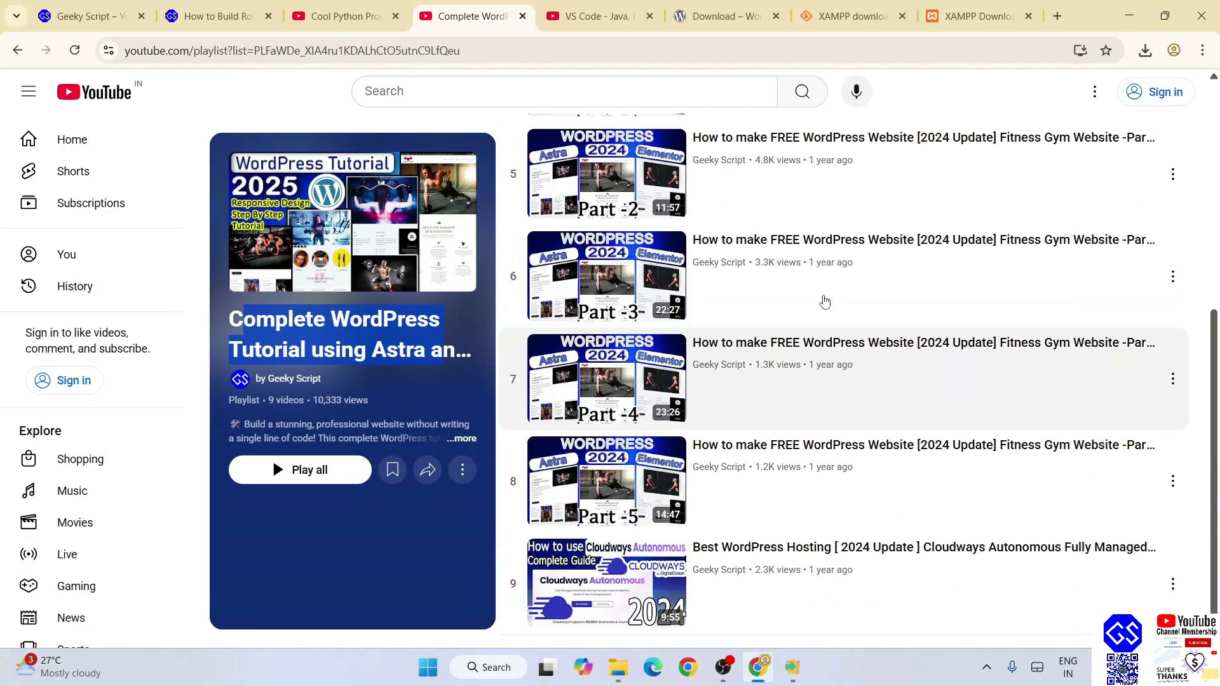
scroll(825, 301, up, 7)
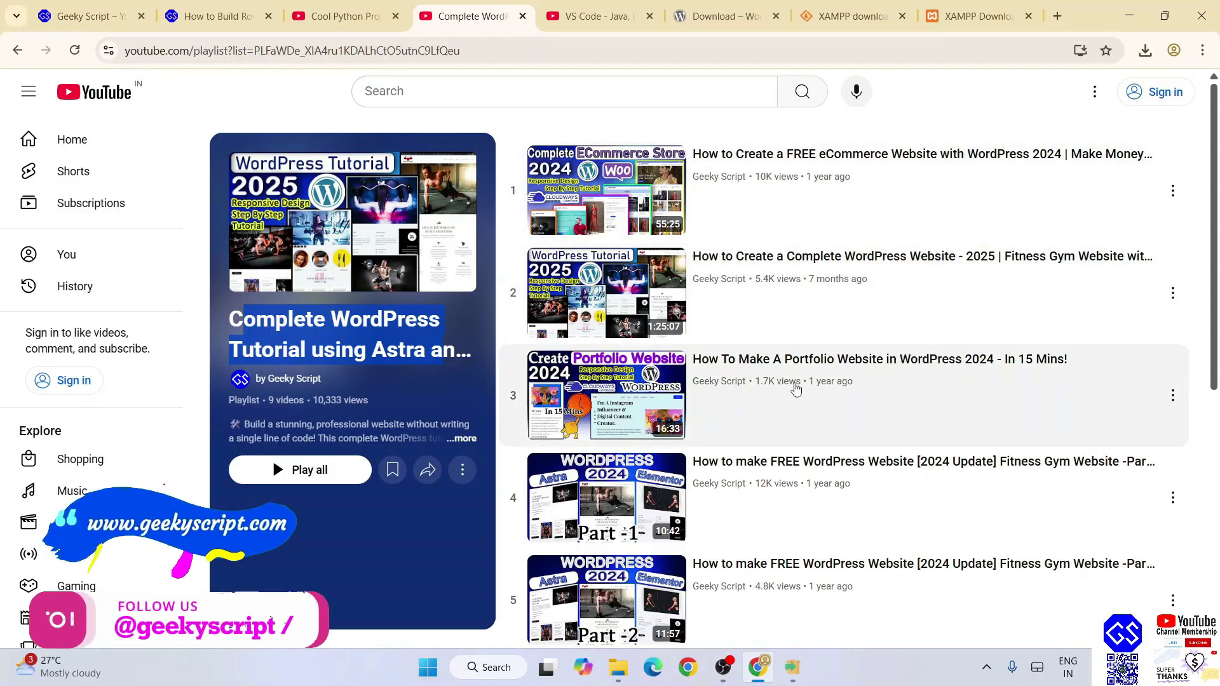
scroll(839, 273, down, 2)
scroll(841, 356, up, 2)
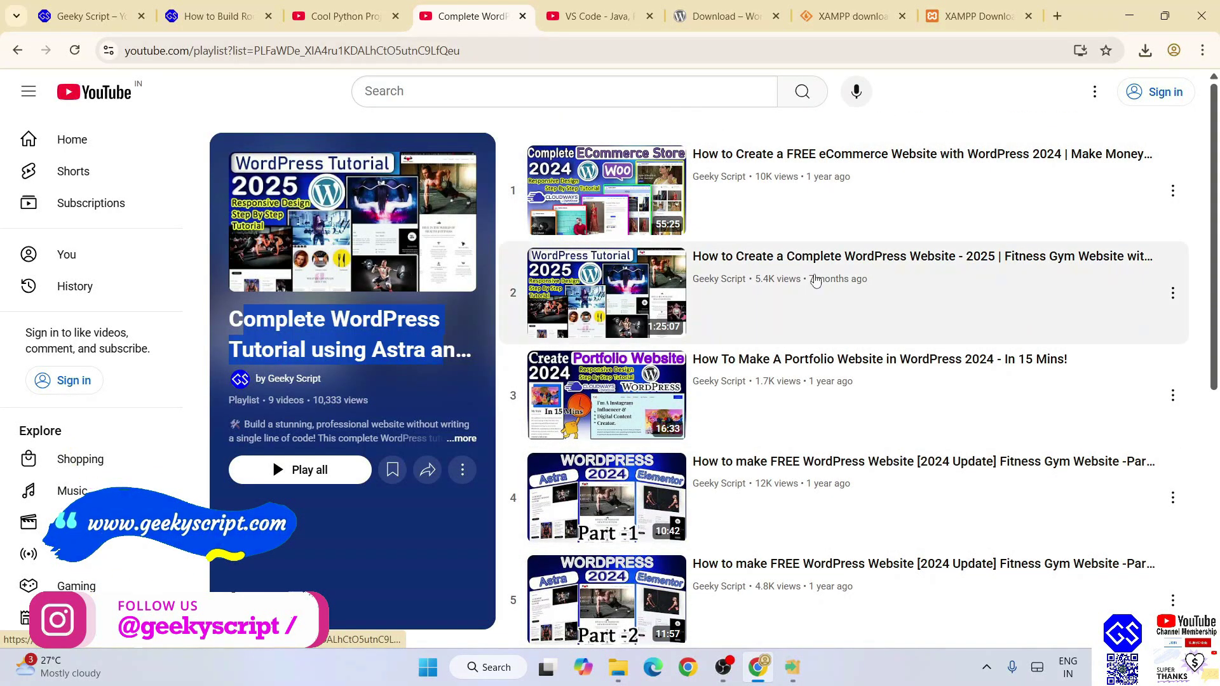
- Play the first playlist video on creating a free eCommerce website with WordPress
click(629, 190)
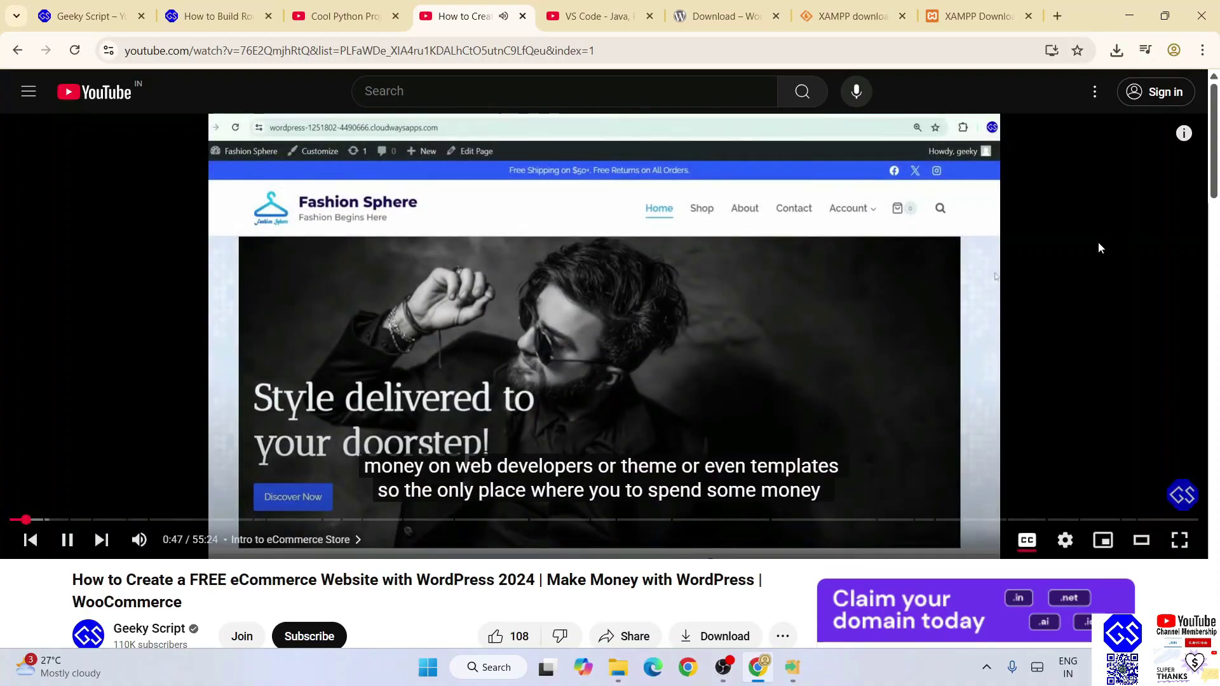
scroll(1096, 242, down, 5)
scroll(877, 217, down, 1)
- Play video 2 on the fitness gym website, pause it, and reopen the playlist page
click(991, 340)
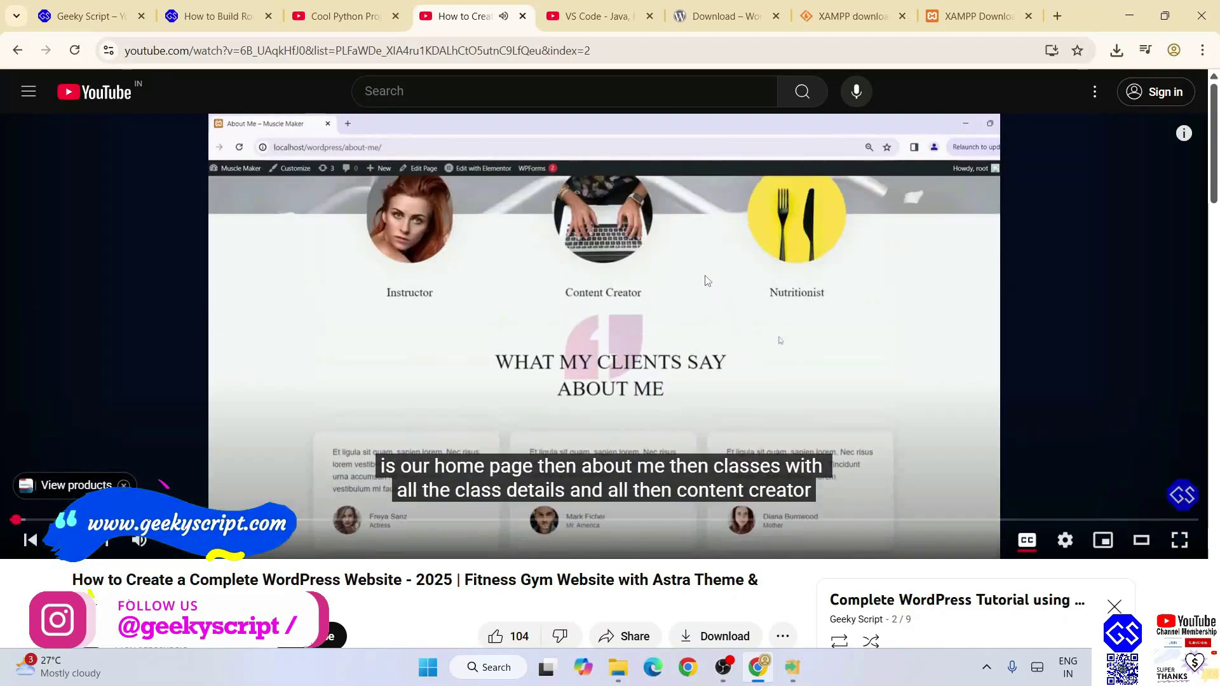
click(676, 290)
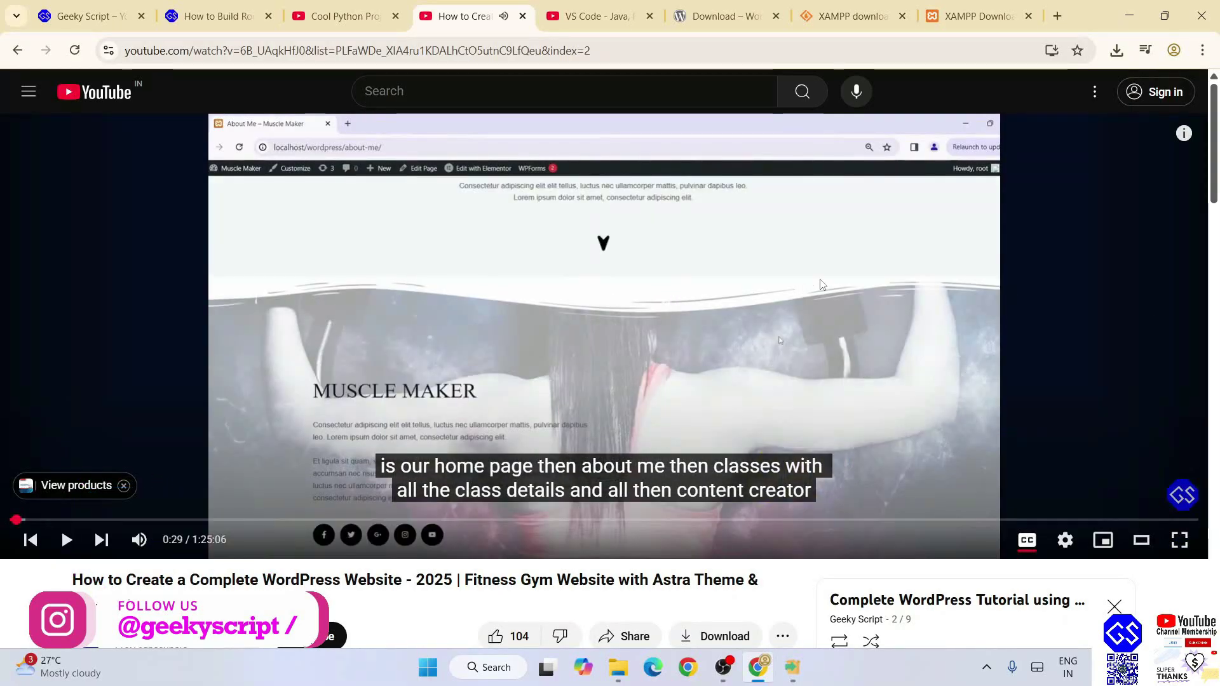
scroll(819, 285, down, 1)
click(927, 529)
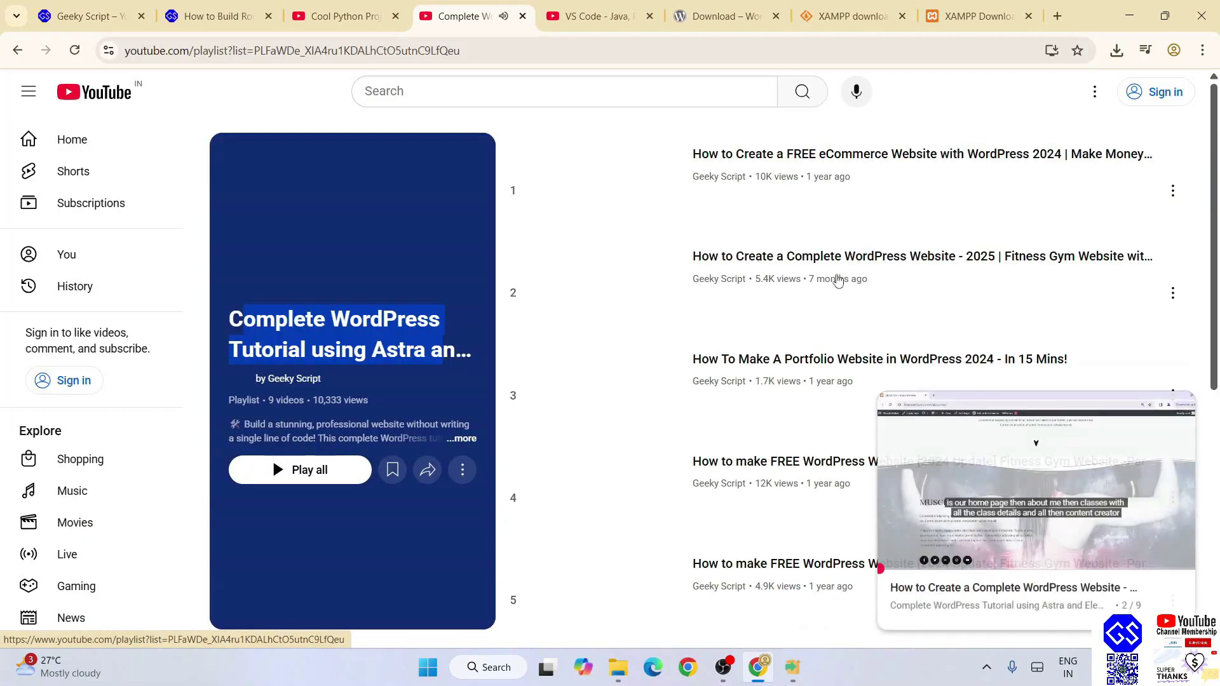
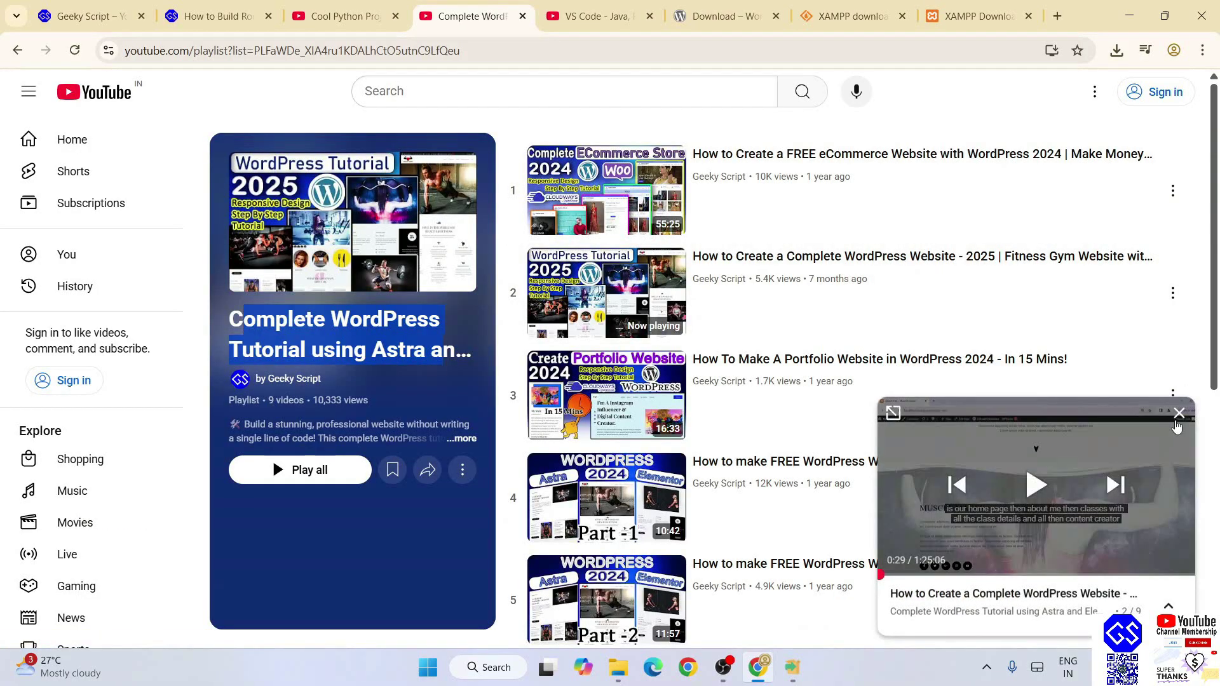
- Minimize Chrome to reveal the finished XAMPP setup wizard on the desktop
click(1134, 9)
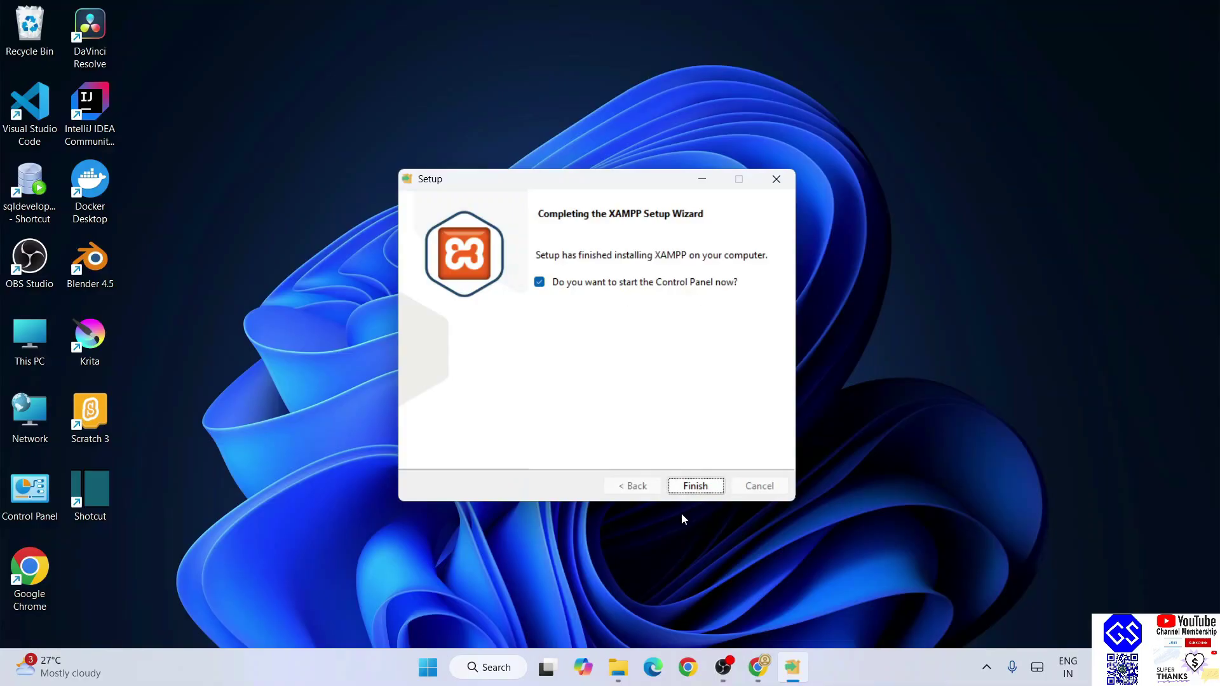
- Finish the XAMPP setup and start the Apache and MySQL servers in the Control Panel
click(696, 485)
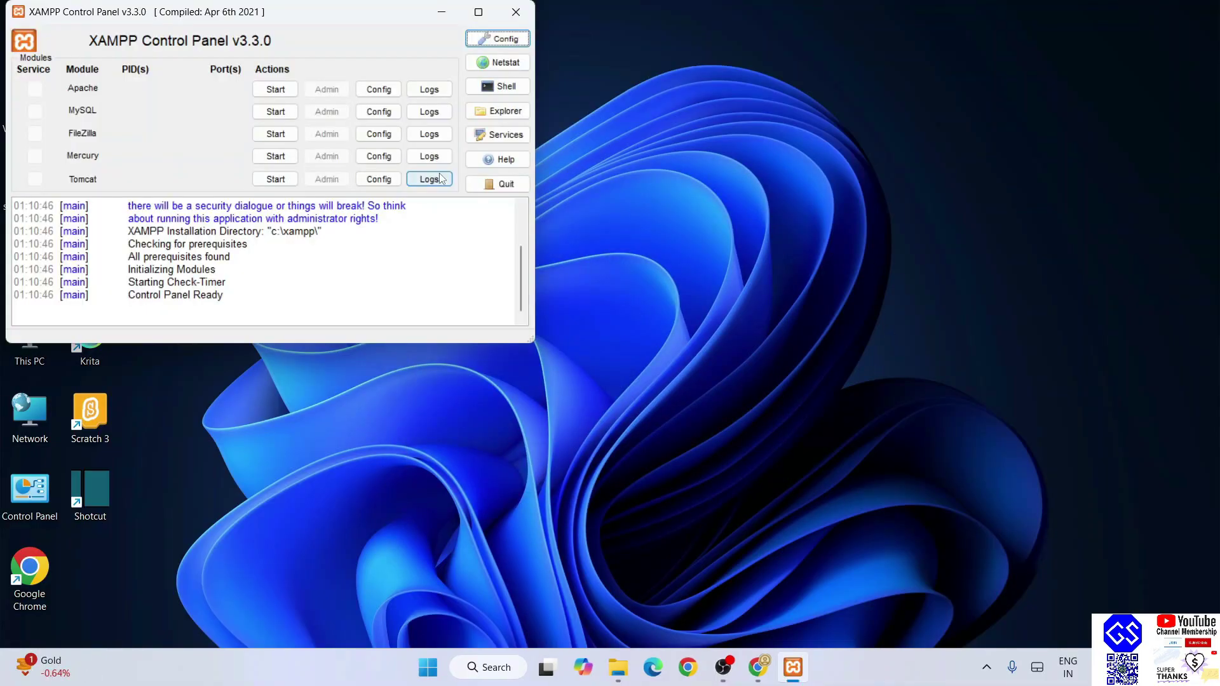
drag(251, 14, 399, 52)
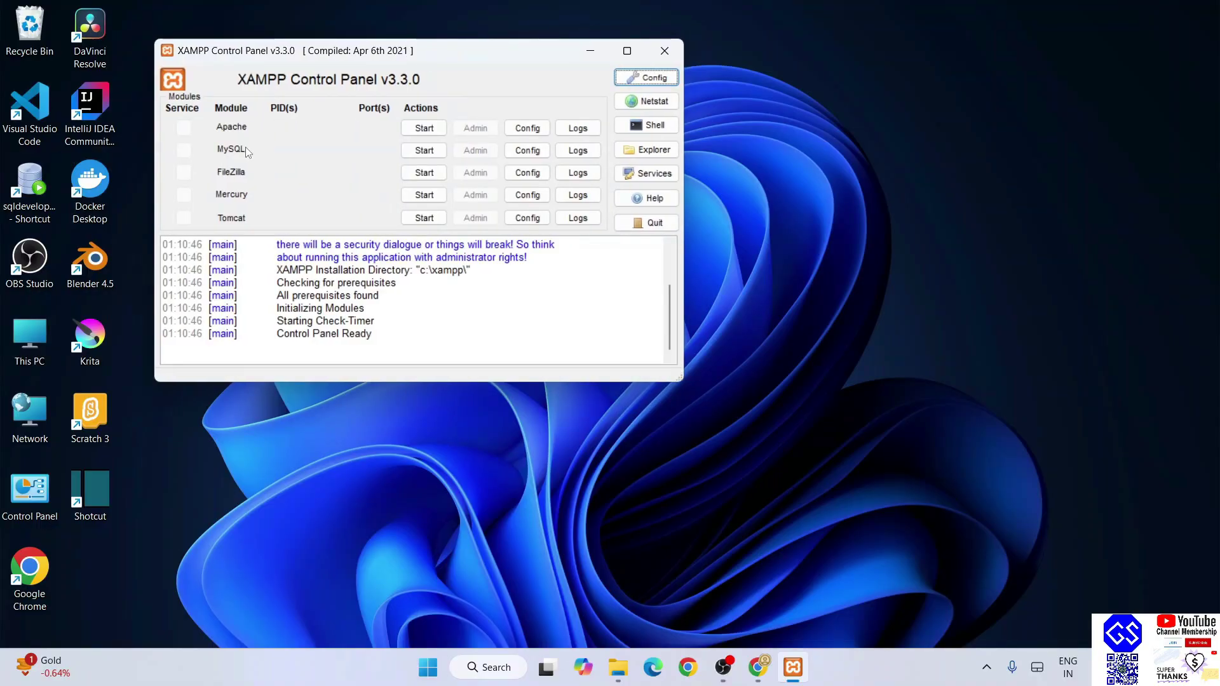
click(419, 130)
click(413, 152)
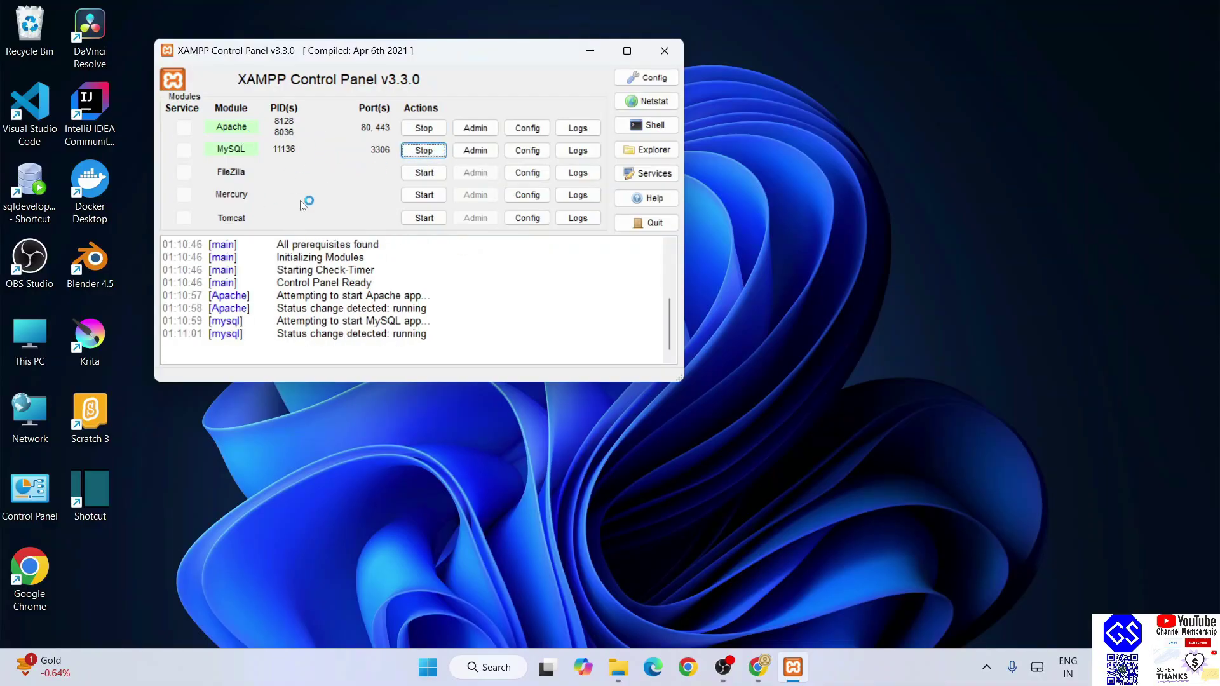
- Open phpMyAdmin from the MySQL row's Admin button
drag(424, 333, 164, 242)
click(500, 288)
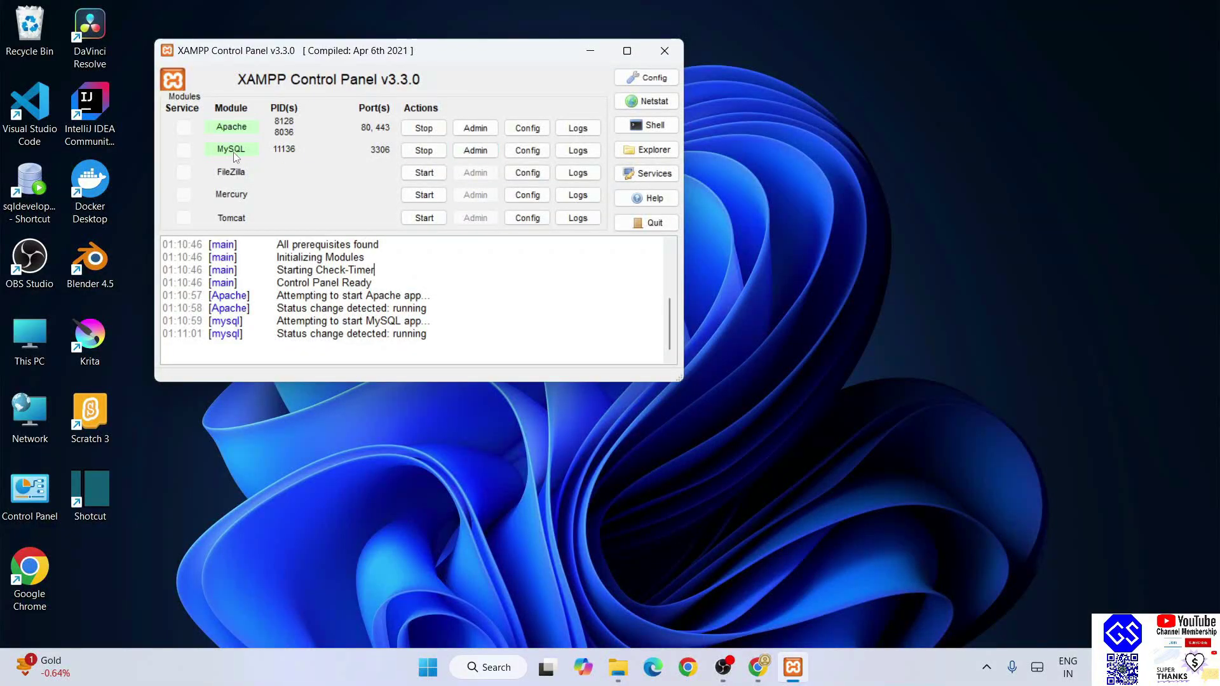
click(477, 153)
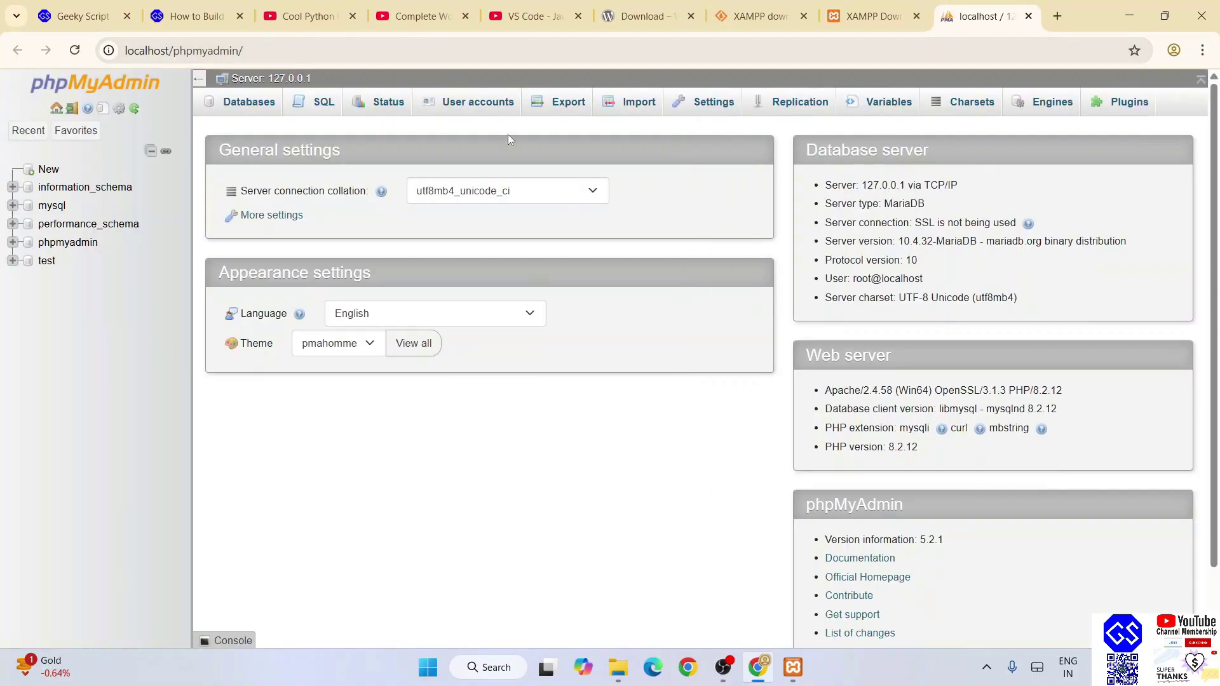
- Create a new database named Wordpress in phpMyAdmin, then minimize the browser
click(50, 170)
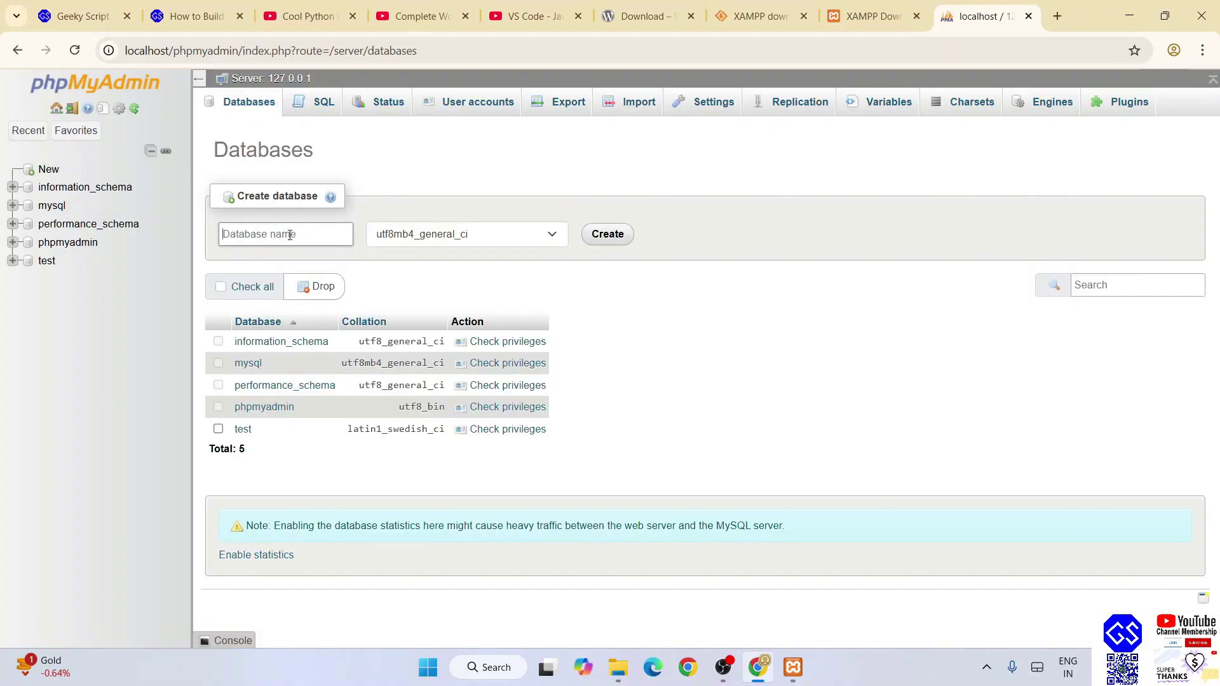
text(Wordpress)
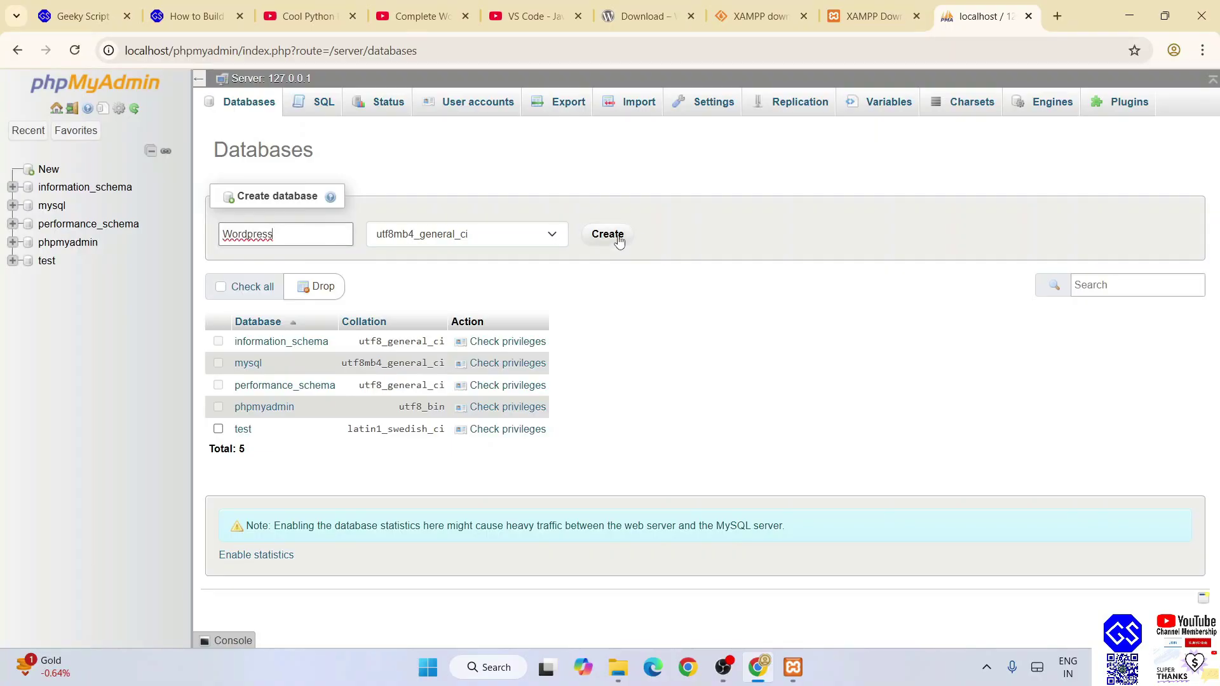
click(619, 242)
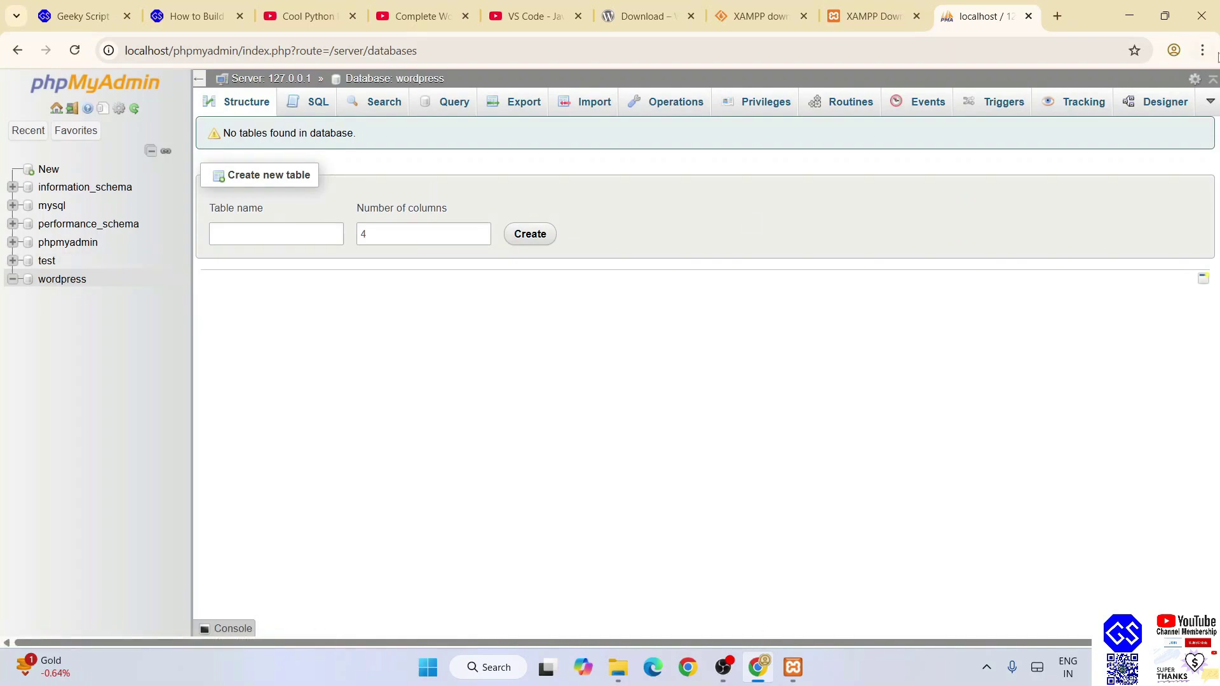
click(1128, 15)
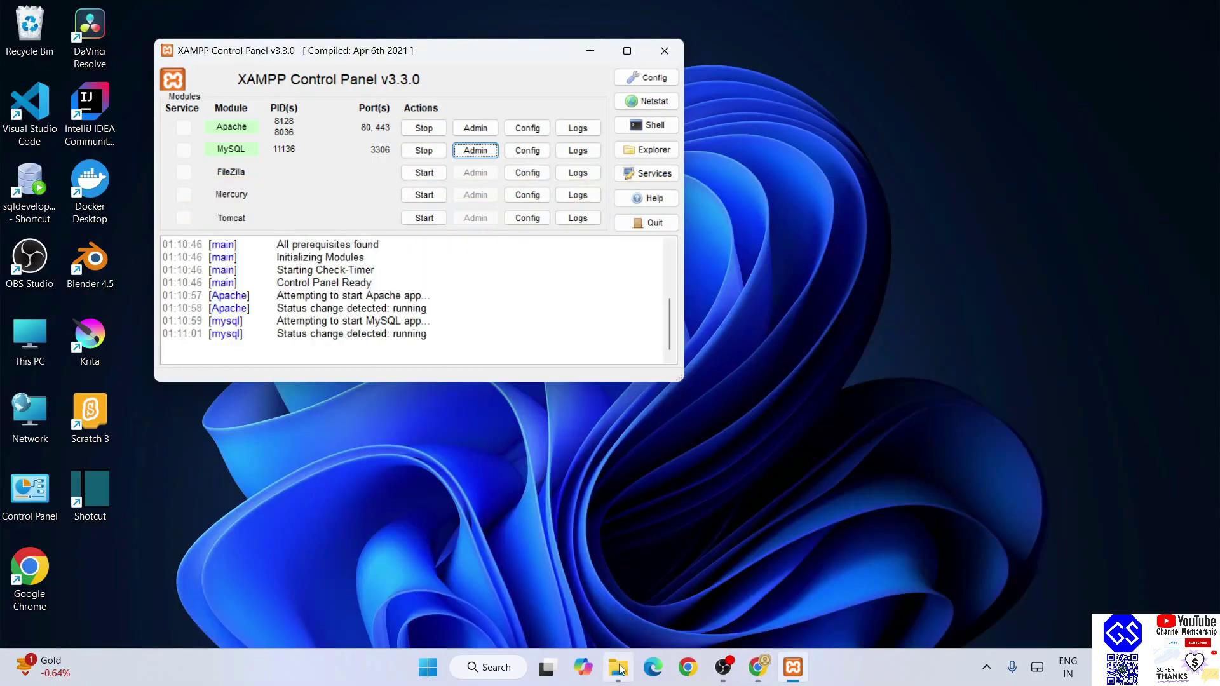
- Extract latest.zip from the downloads folder into a latest folder
click(618, 667)
click(190, 178)
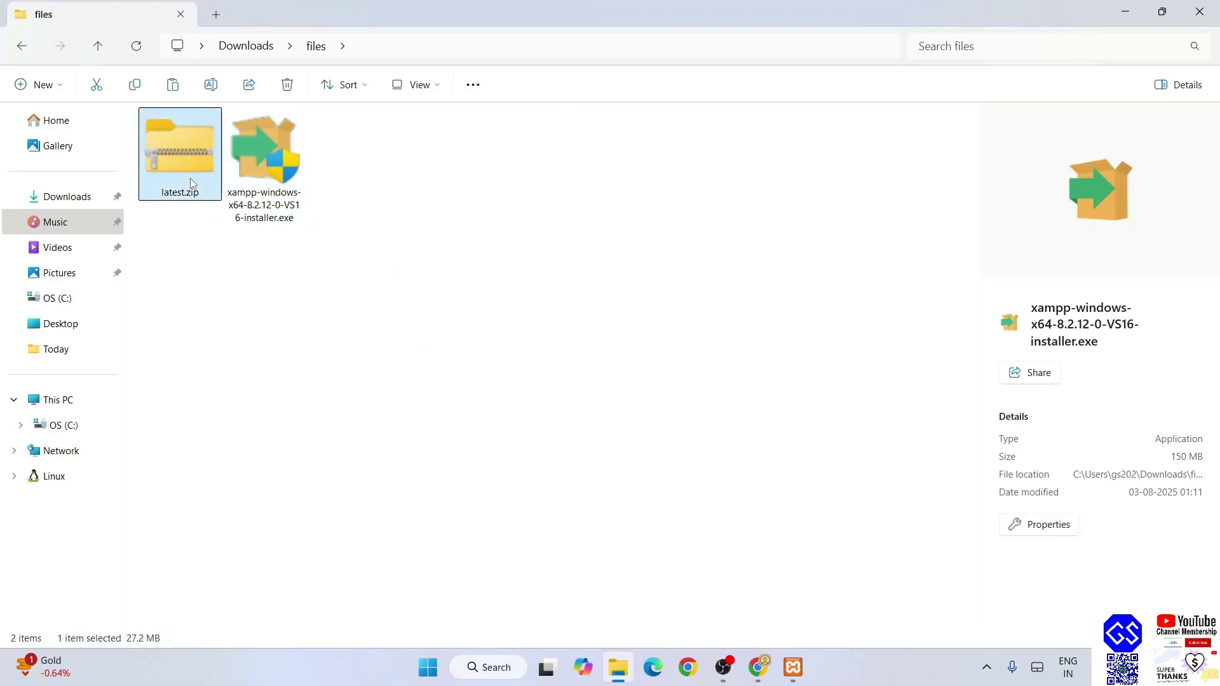
right_click(174, 142)
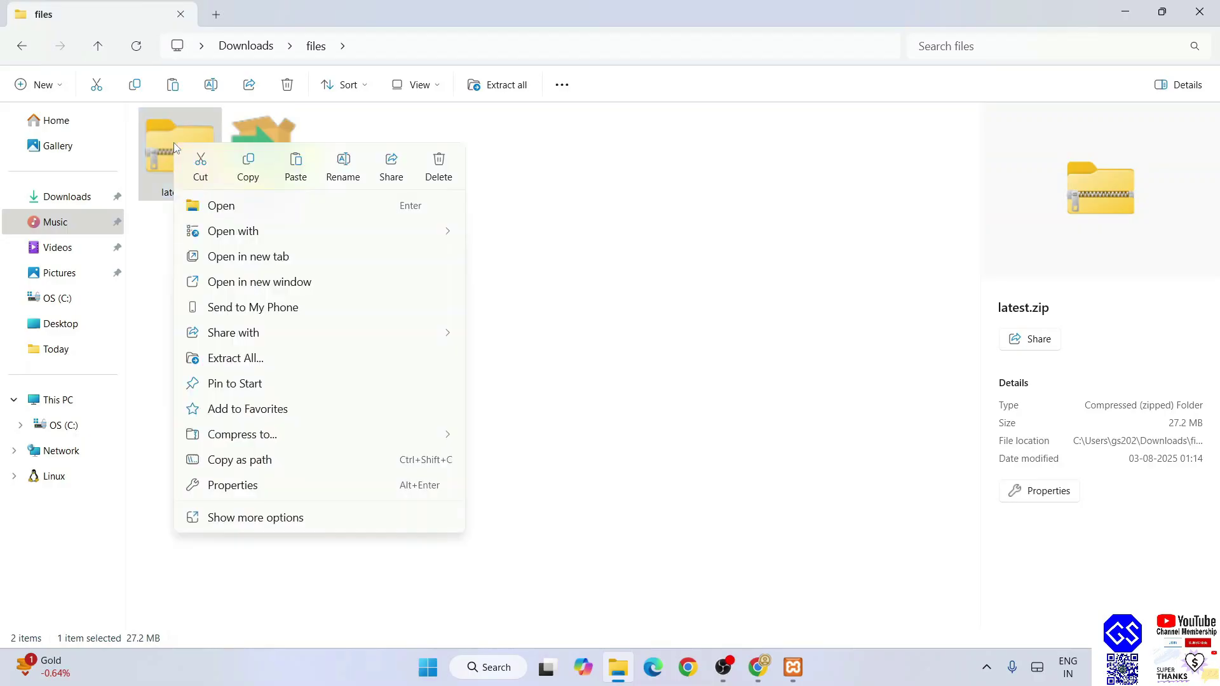
click(266, 359)
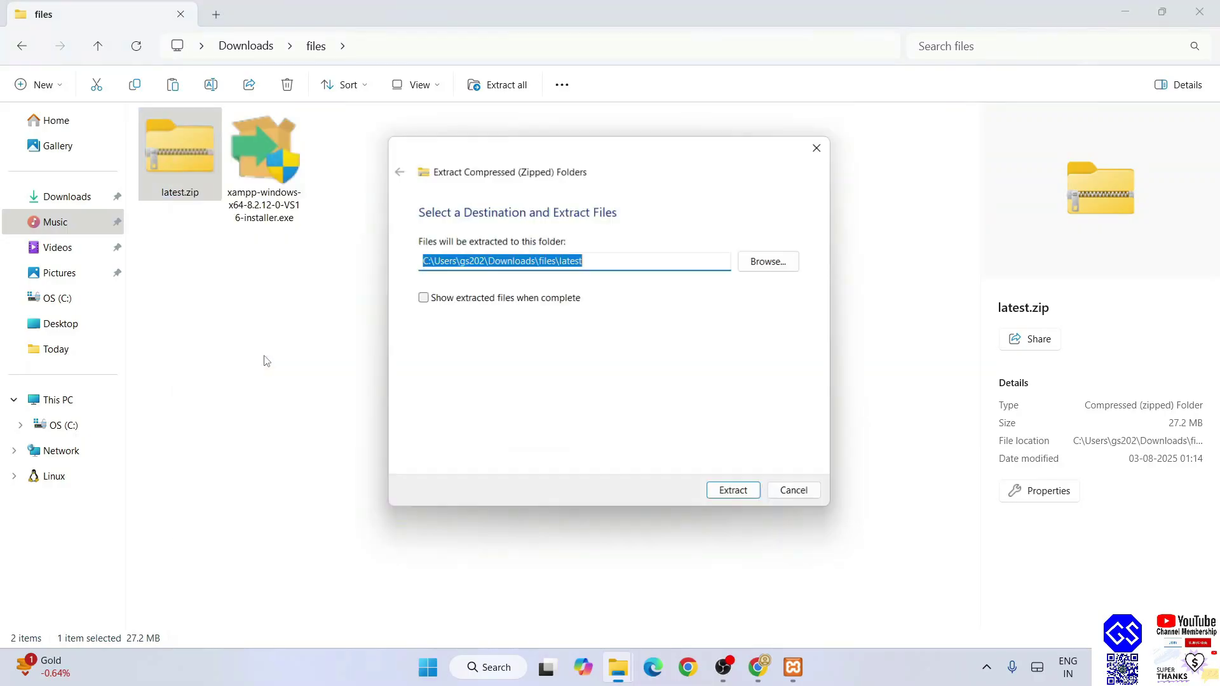
click(737, 493)
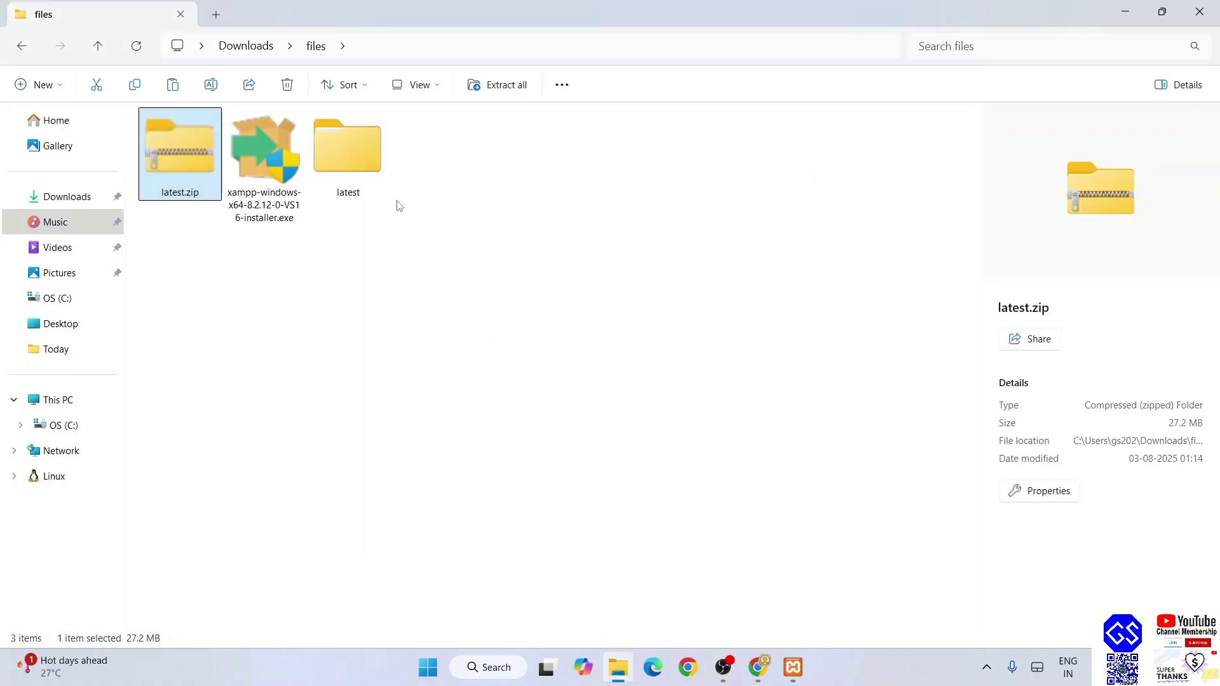
- Check the wordpress folder's contents inside latest, then cut the wordpress folder
double_click(354, 149)
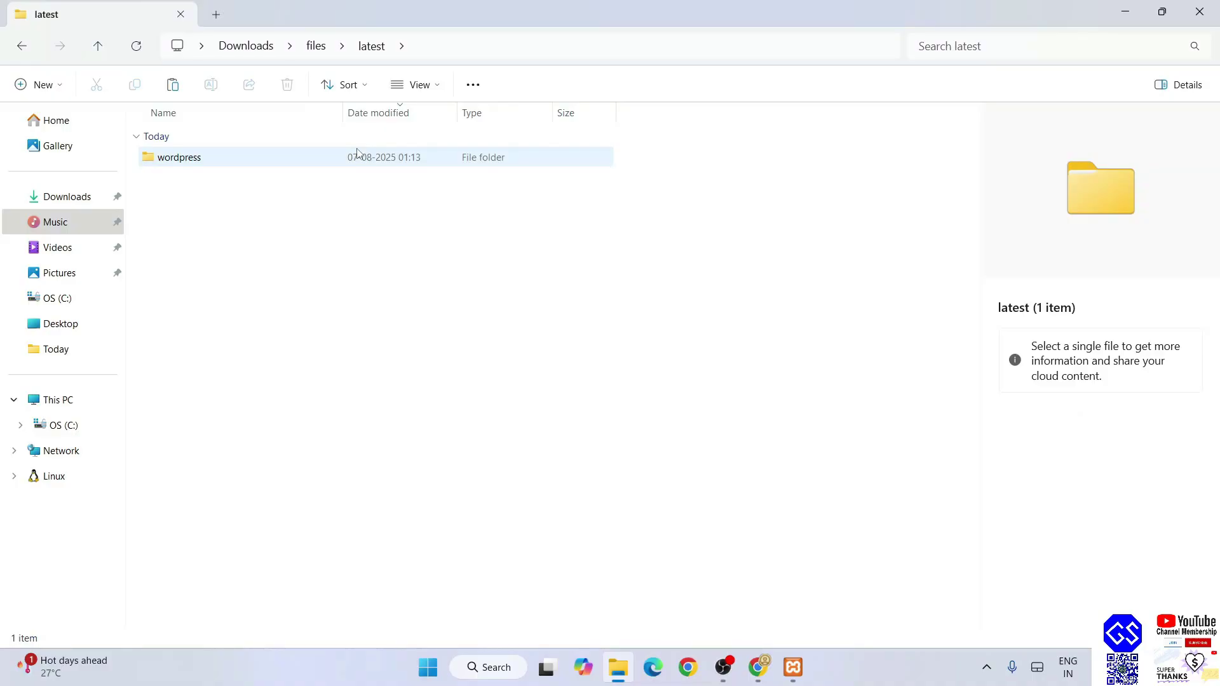
click(233, 164)
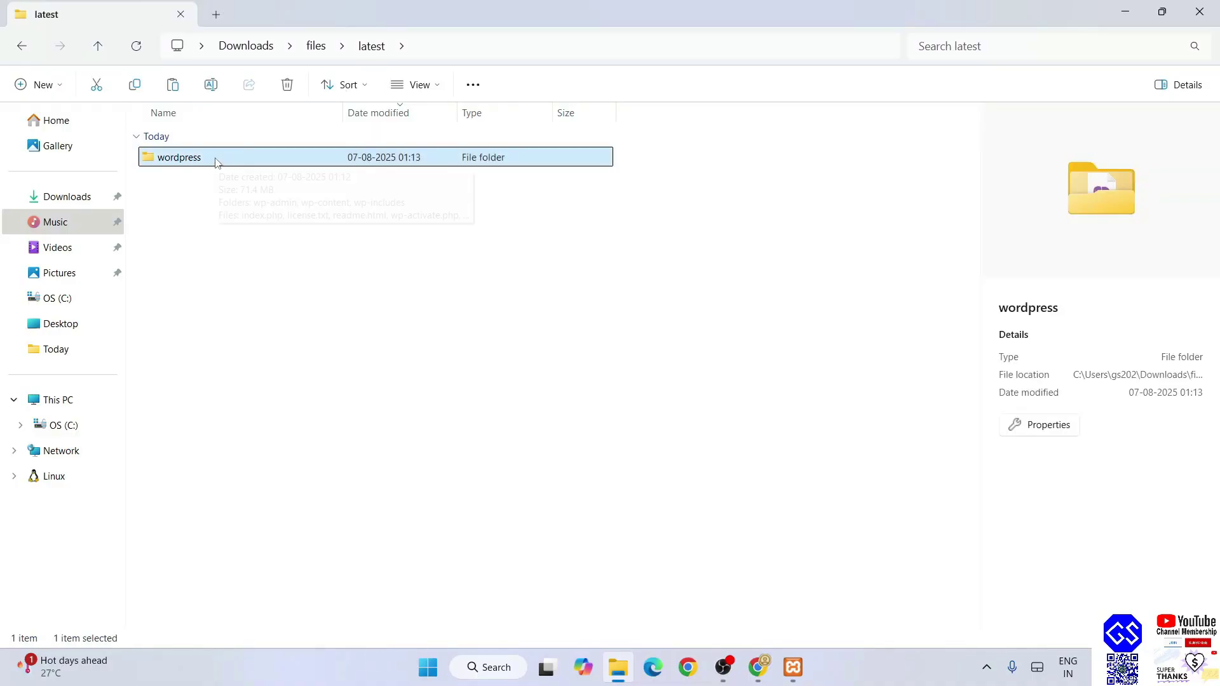
double_click(216, 163)
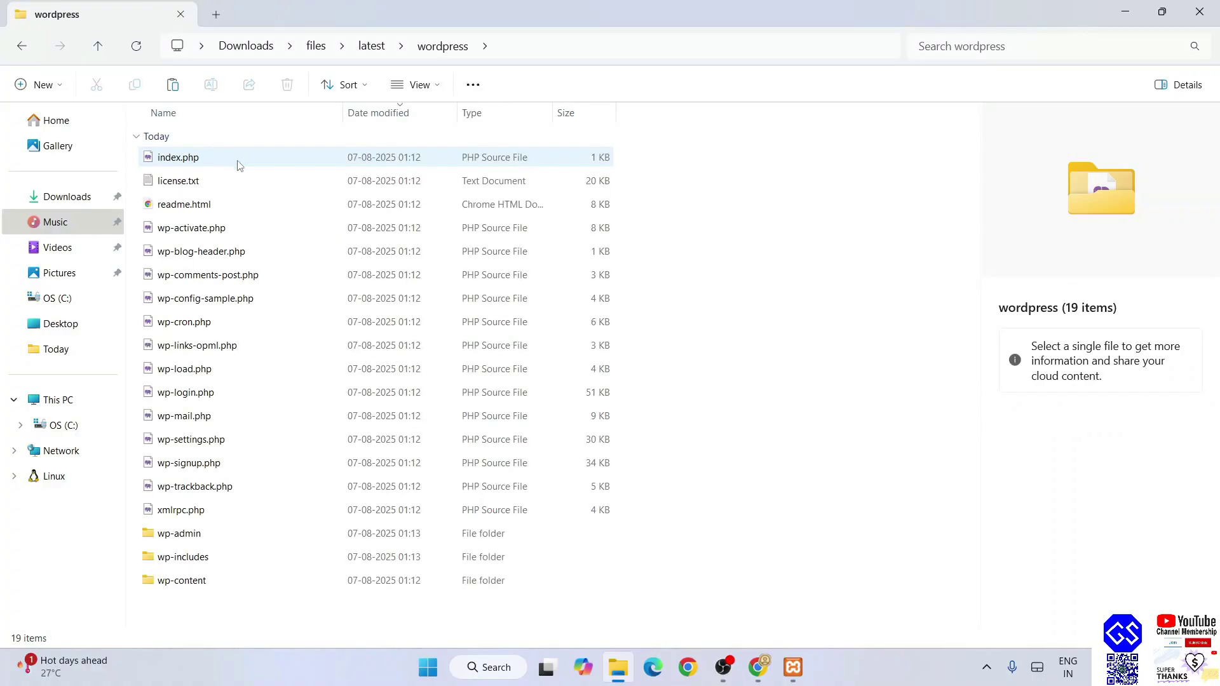
drag(235, 604, 369, 120)
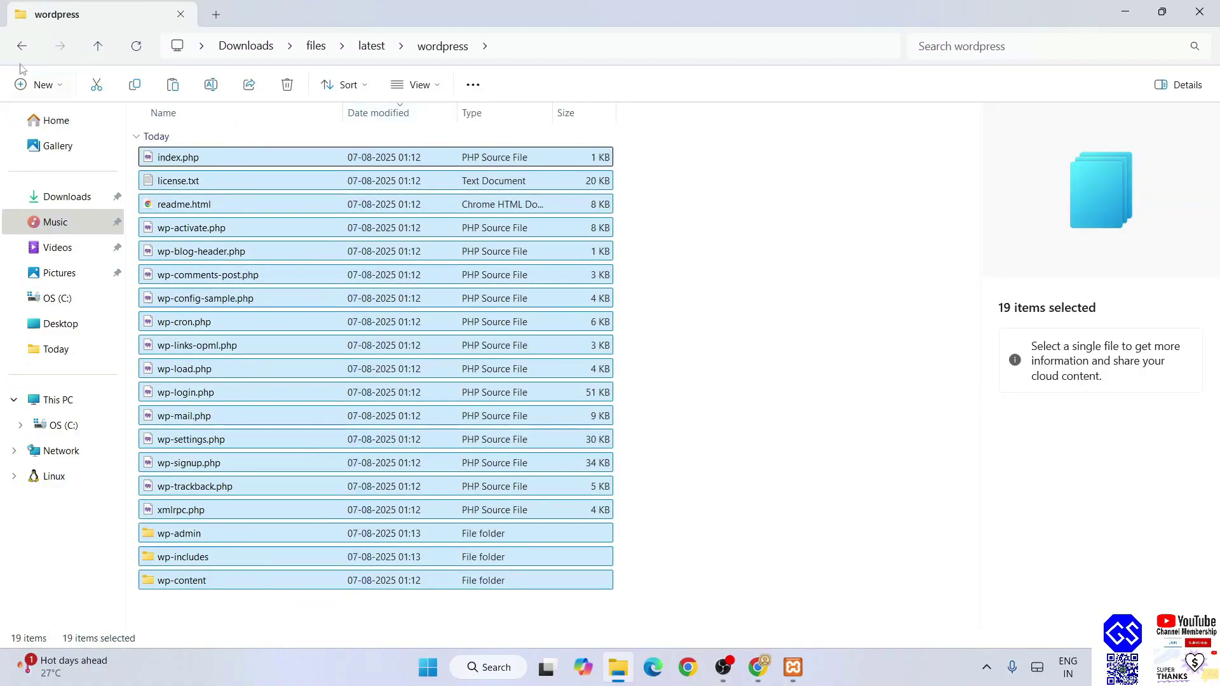
click(23, 48)
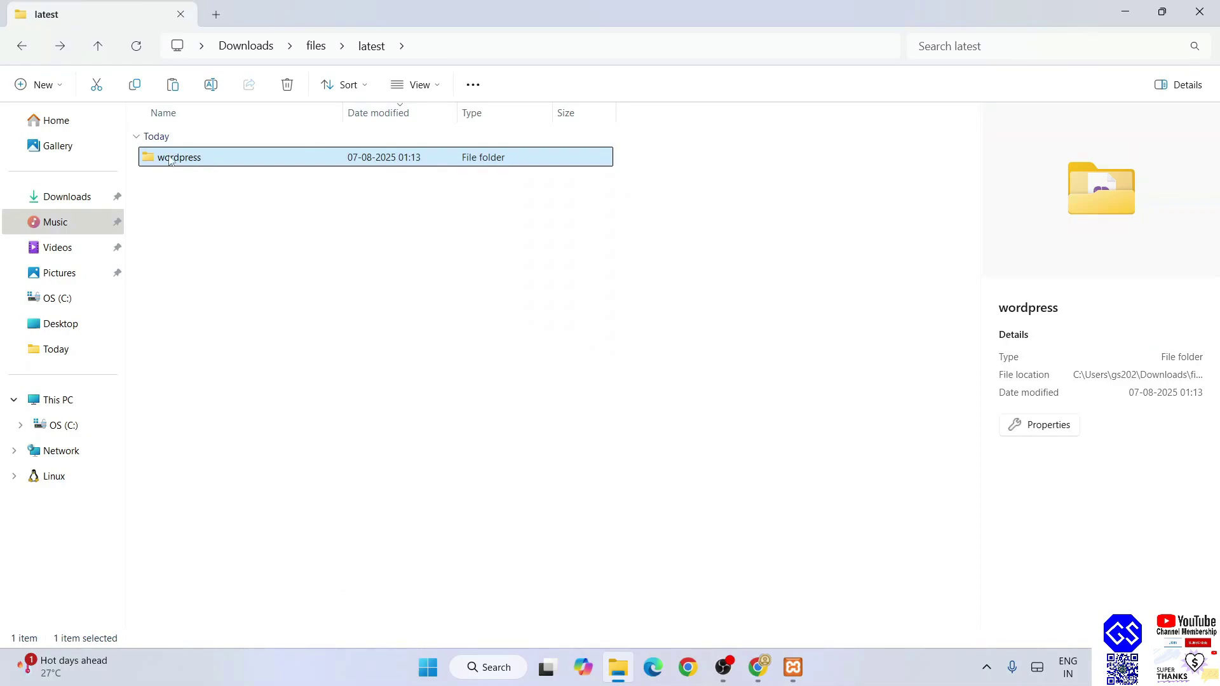
right_click(220, 162)
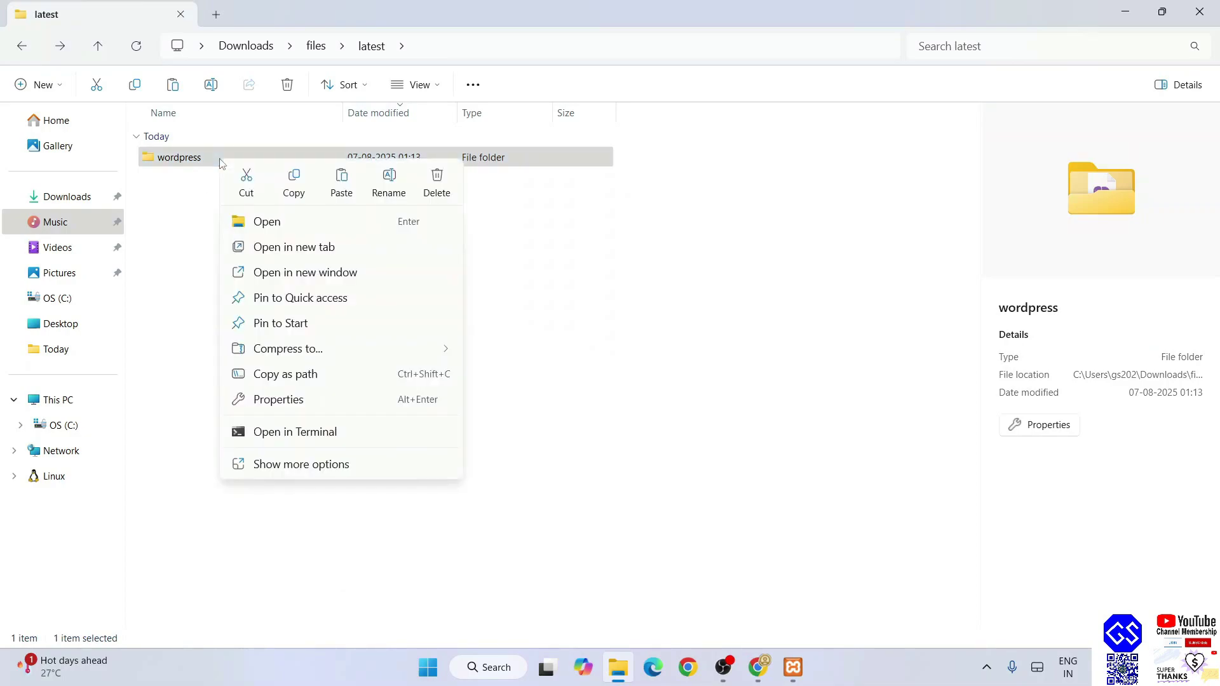
click(245, 184)
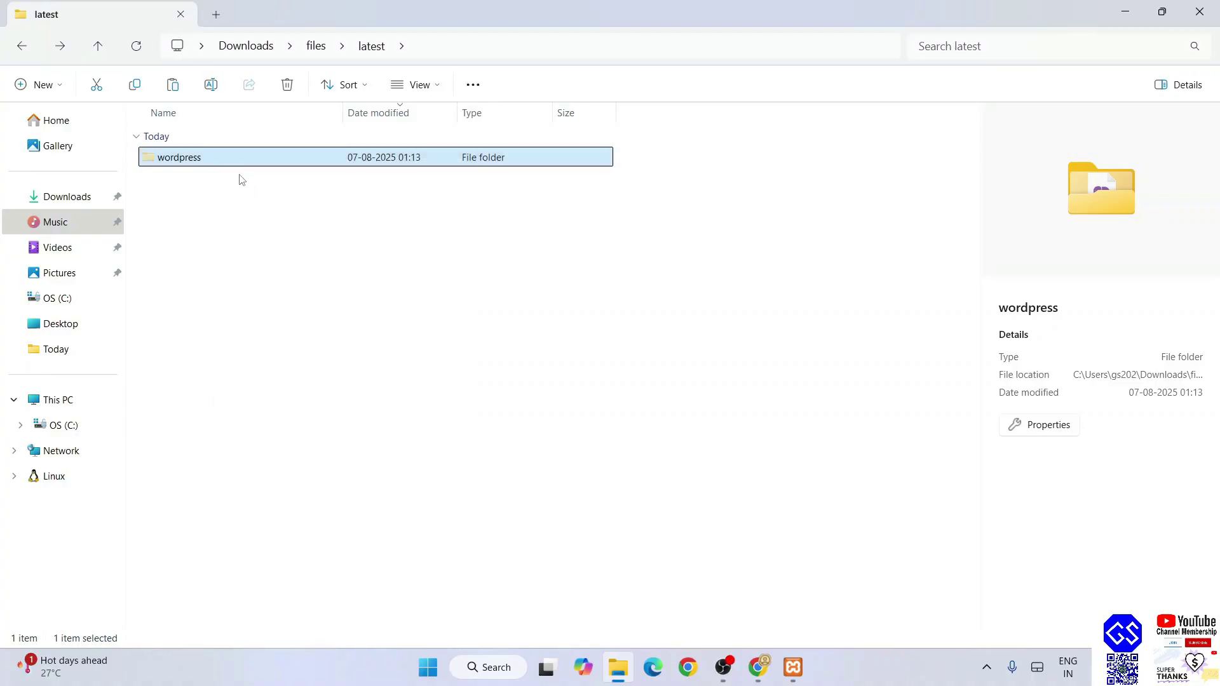
- Paste the wordpress folder into C:\xampp\htdocs and switch back to Chrome
click(67, 431)
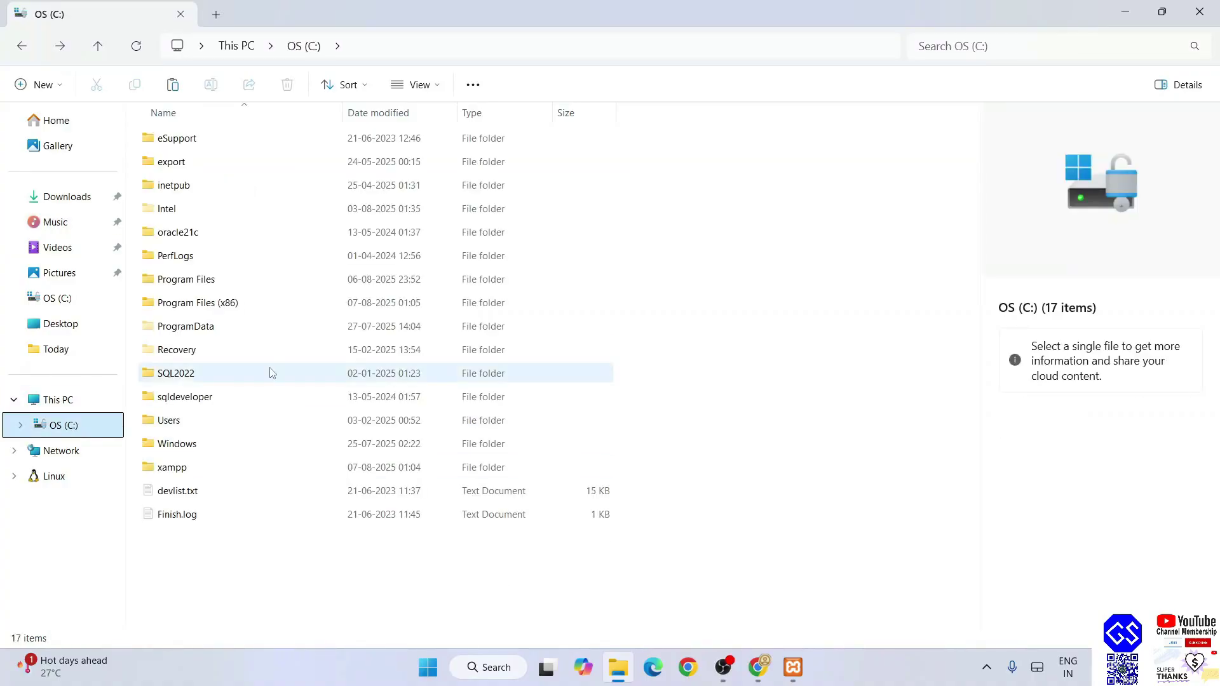
click(207, 468)
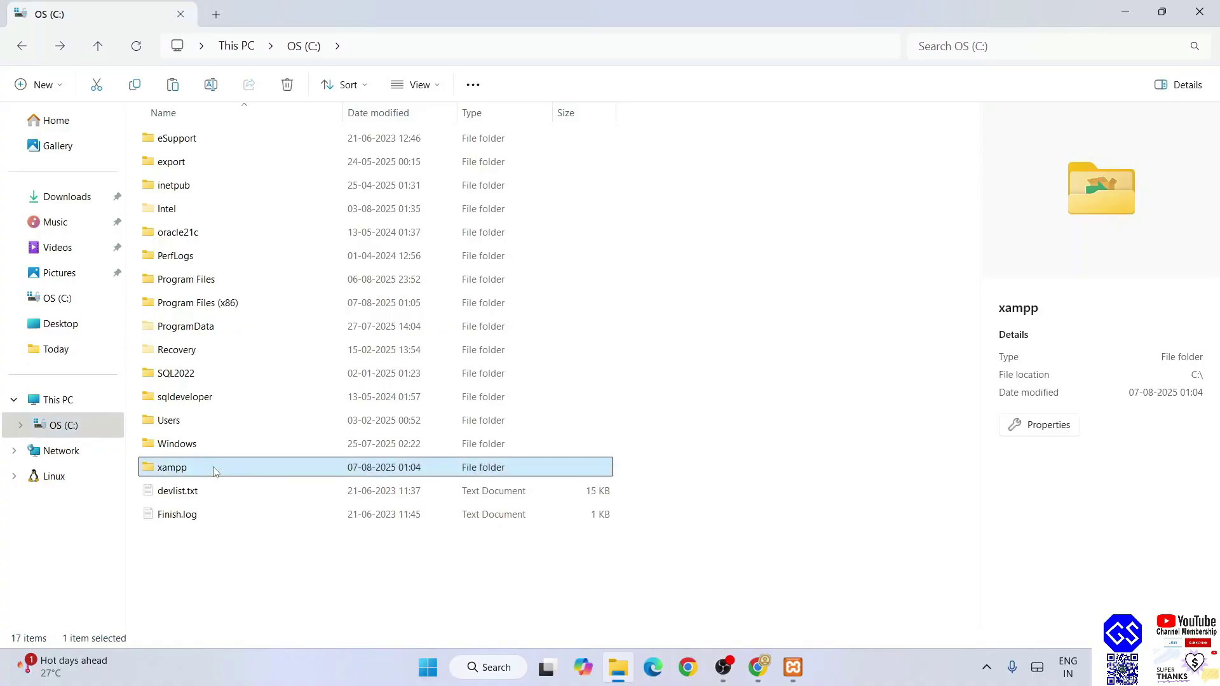
double_click(213, 471)
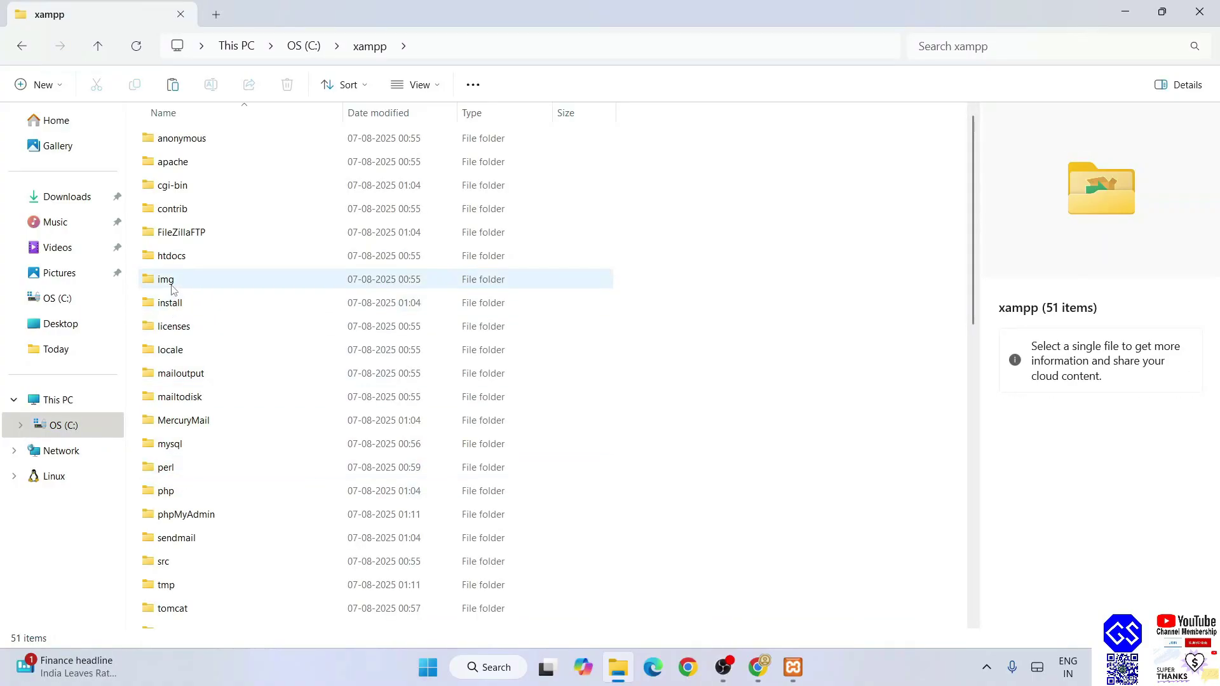
click(181, 262)
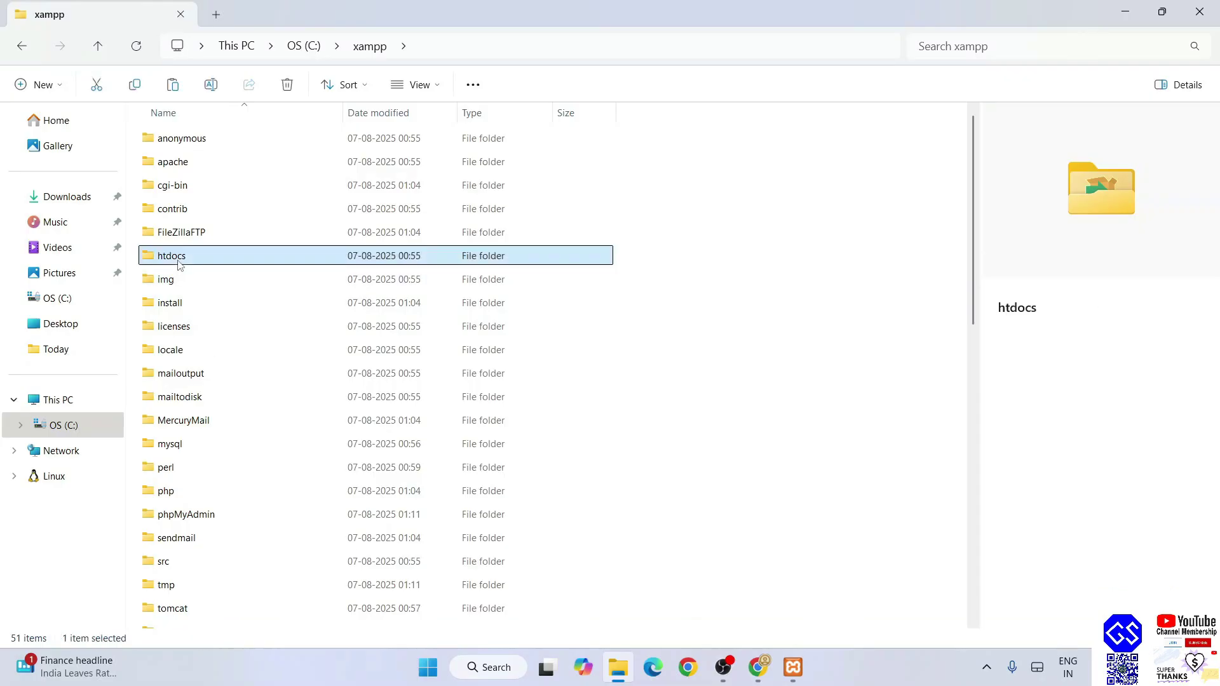
double_click(209, 258)
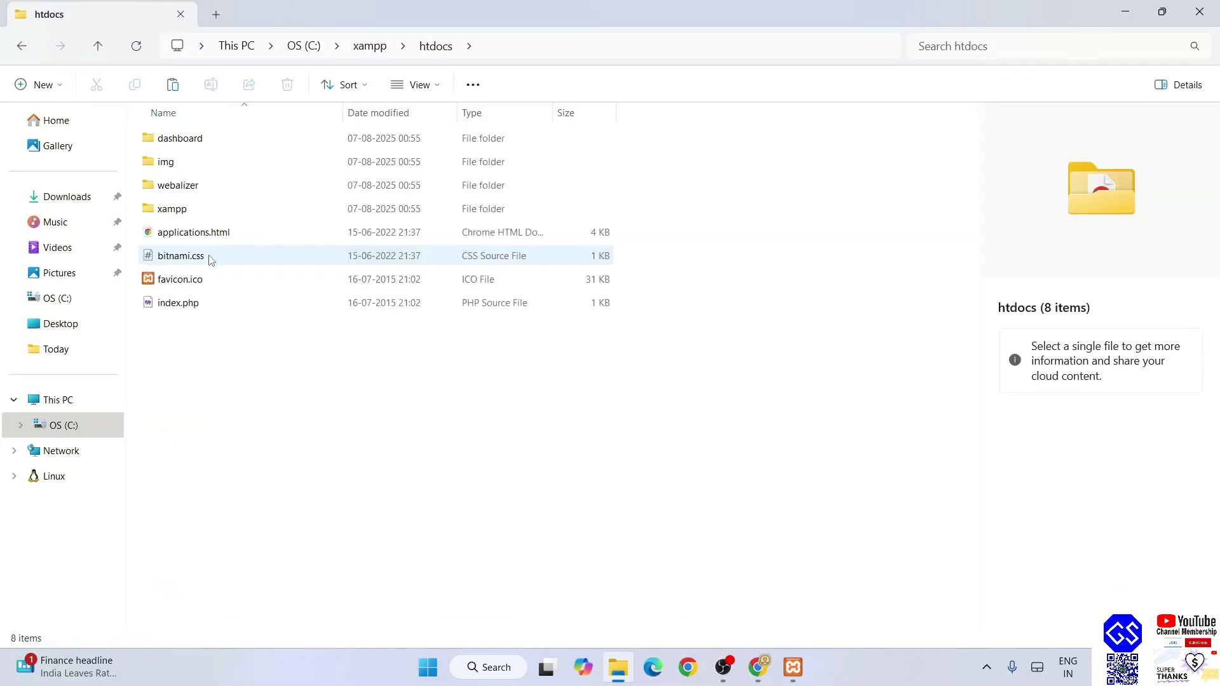
right_click(236, 385)
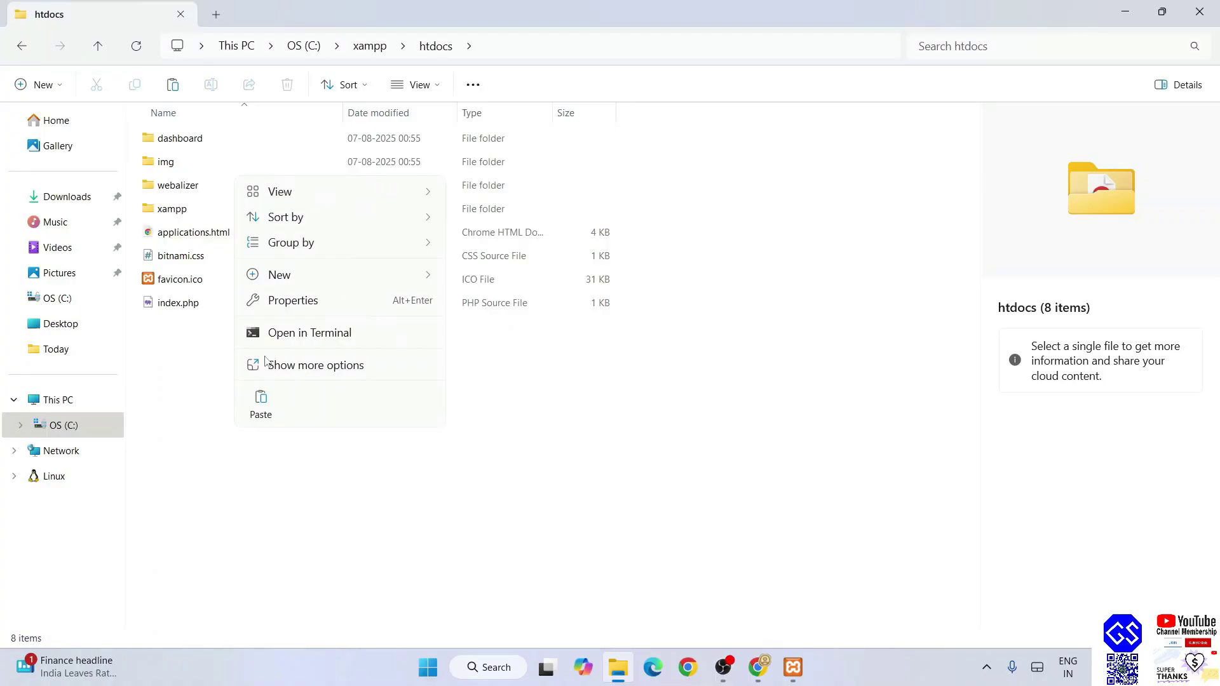
click(260, 405)
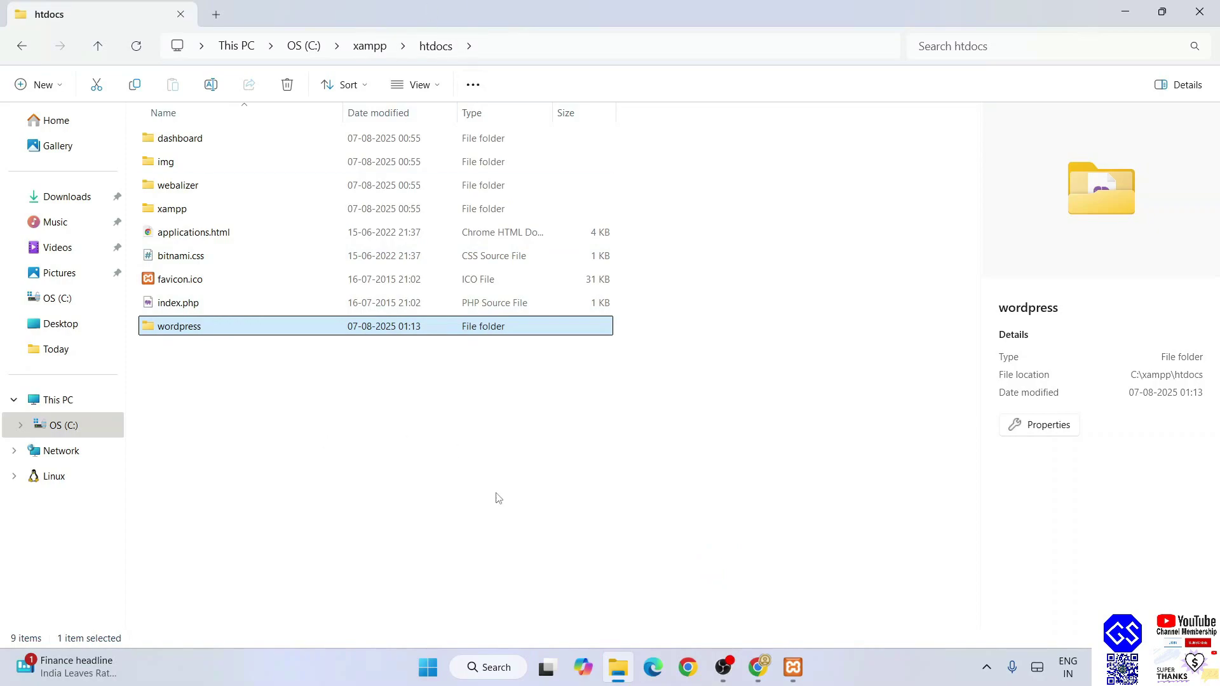
click(757, 666)
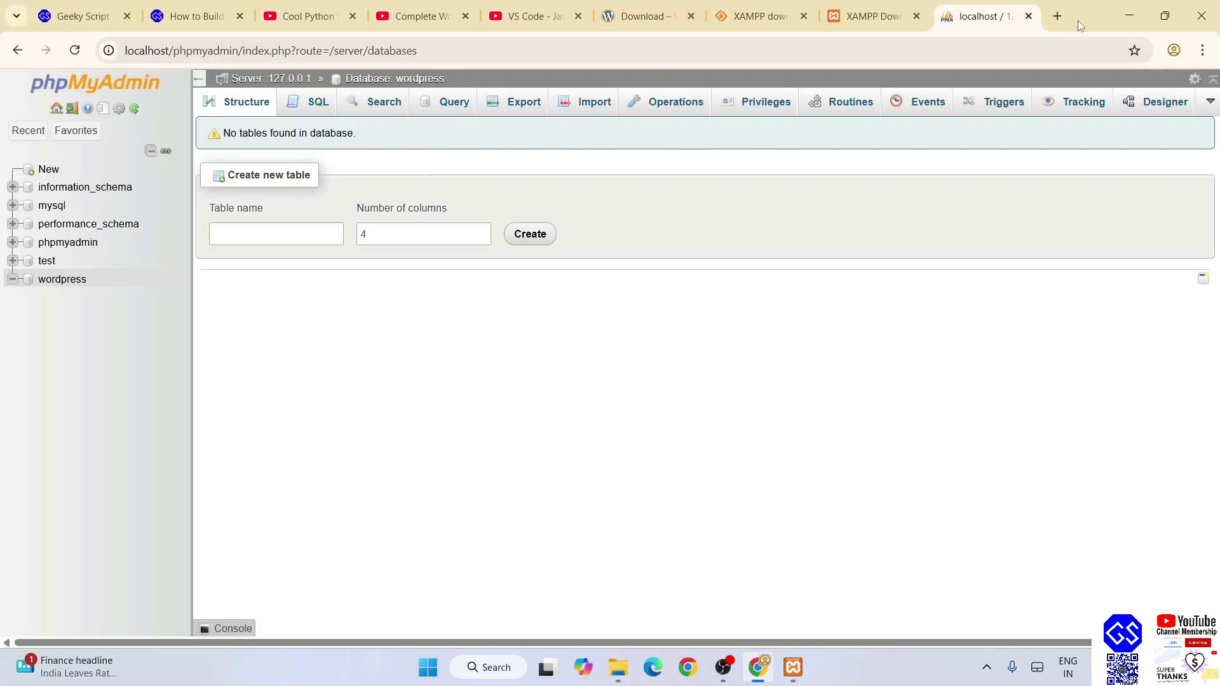
- Load localhost/wordpress in a new Chrome tab after confirming the folder name in htdocs
click(1059, 16)
text(loca)
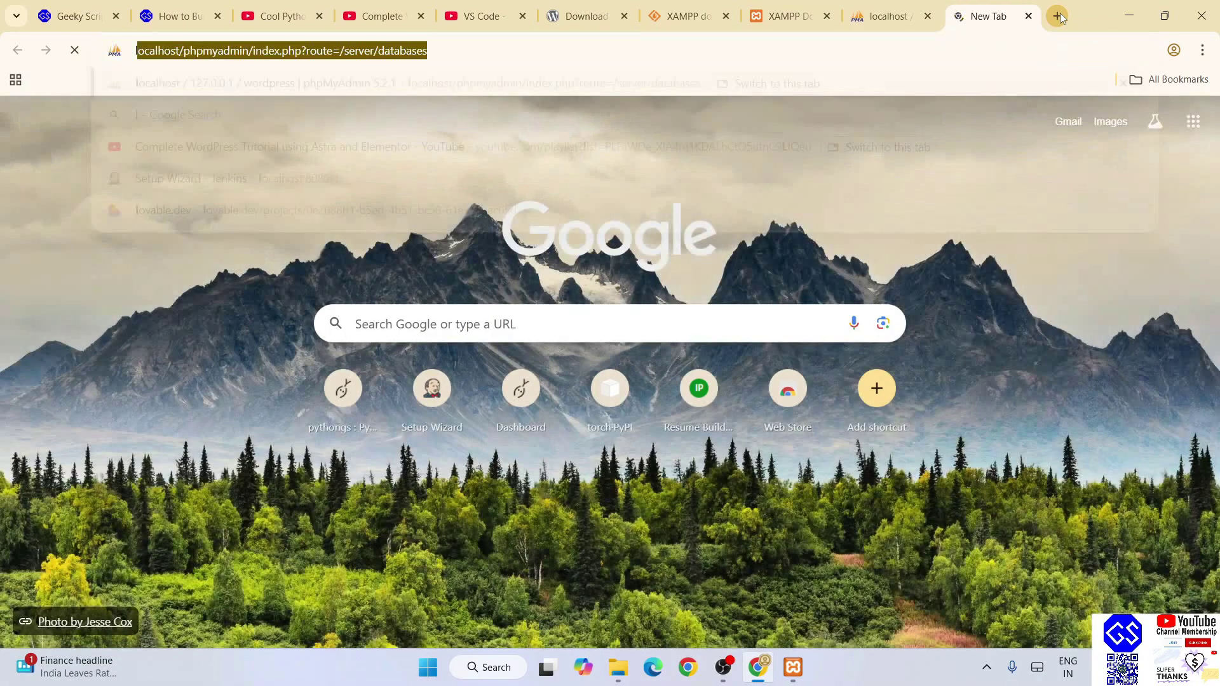
text(lhos)
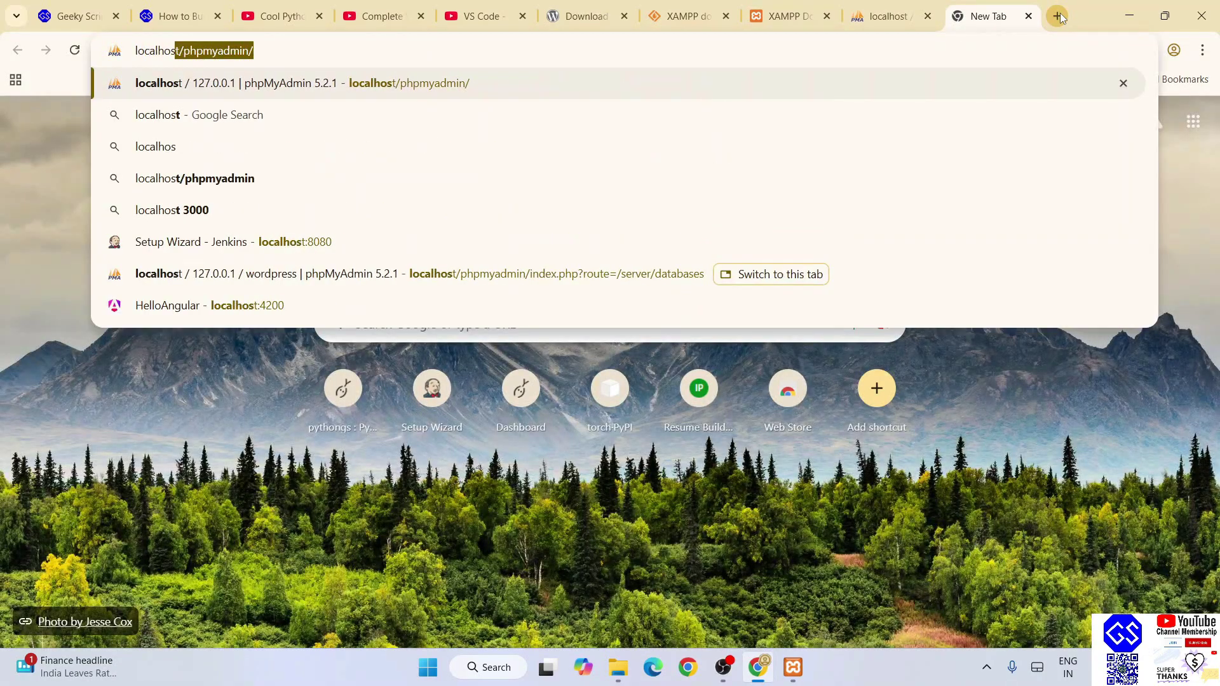
text(t)
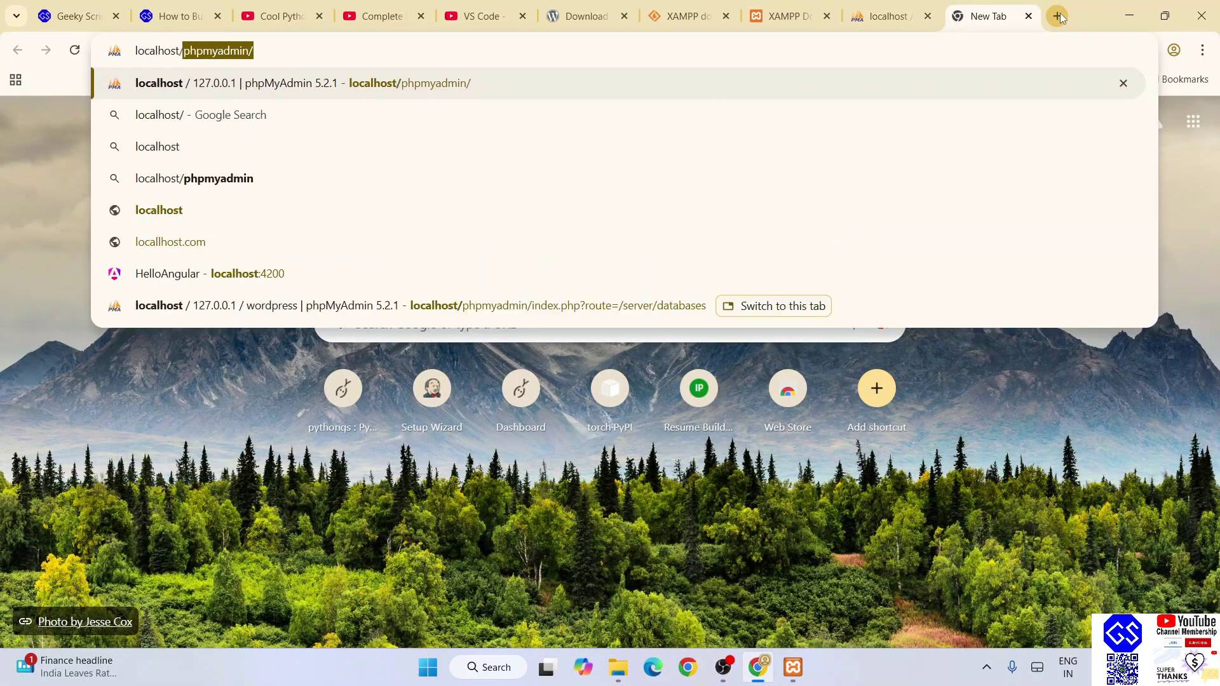
text(/wordpress)
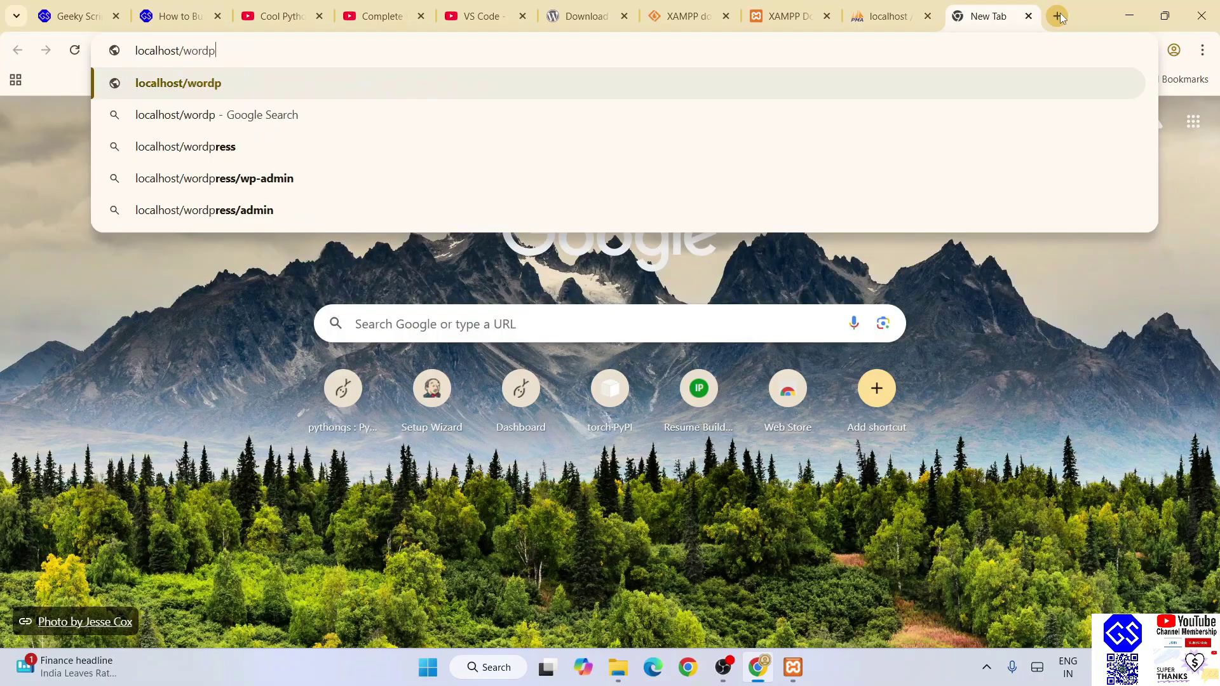
click(629, 665)
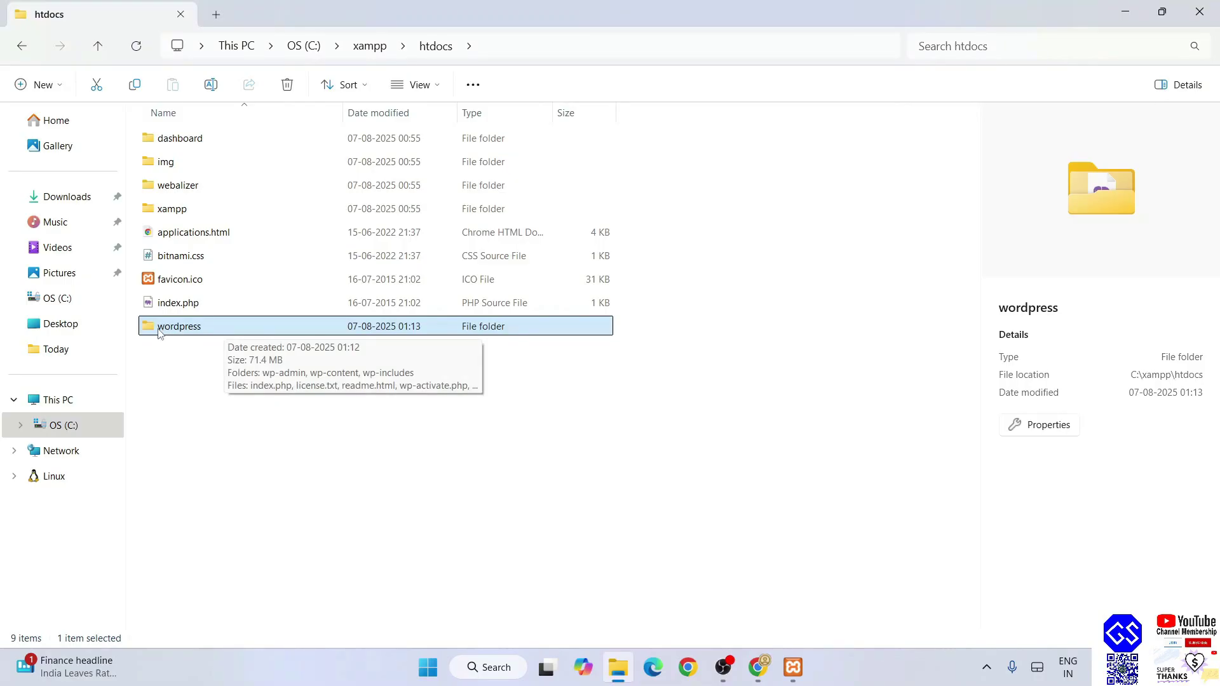
key(alt+Tab)
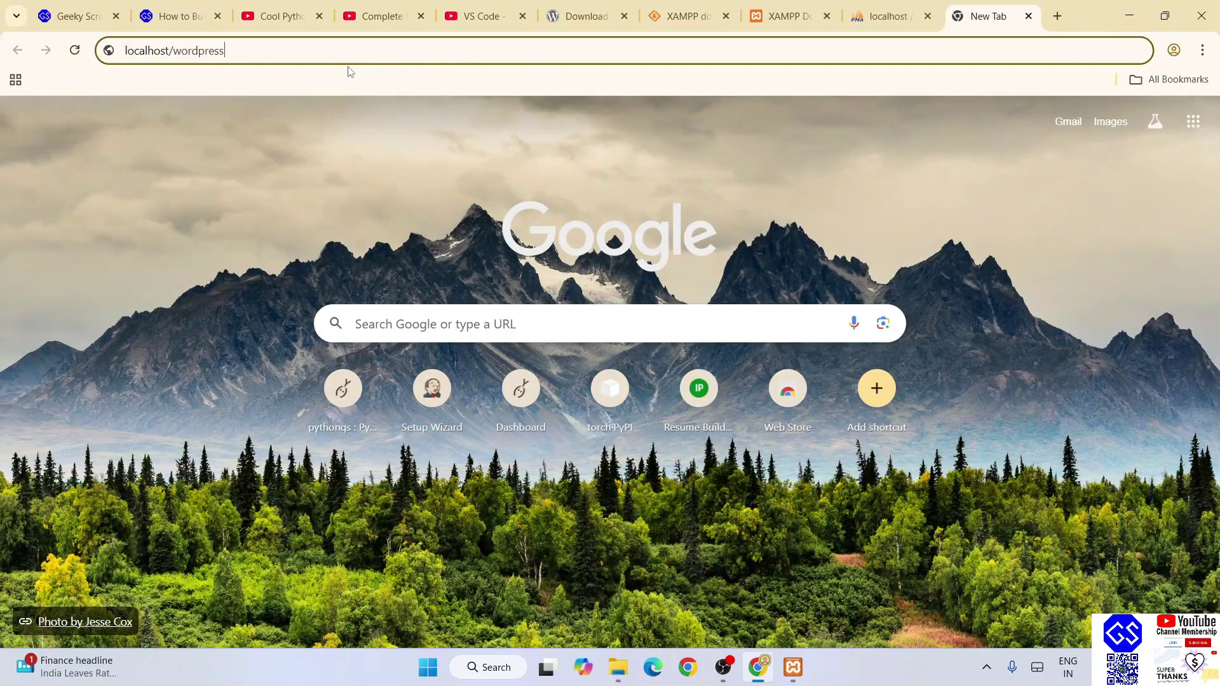
key(Return)
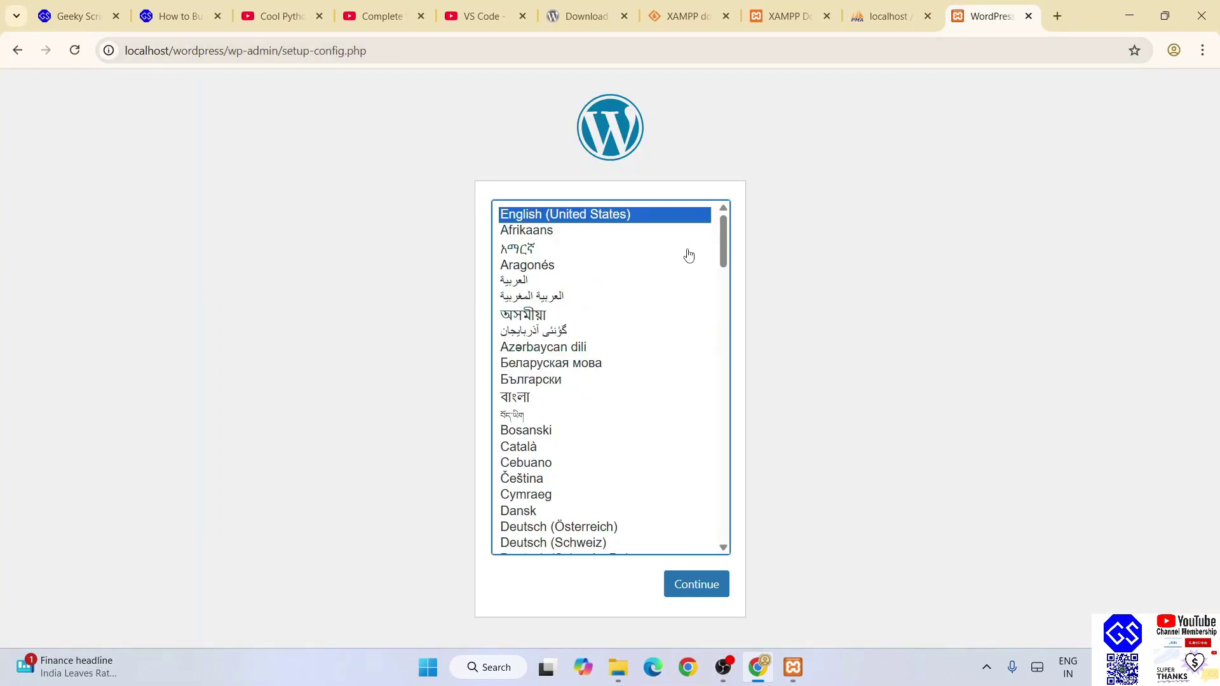
- Continue the WordPress setup in English (United States) to the database details form
scroll(654, 307, down, 6)
scroll(622, 363, up, 6)
click(701, 591)
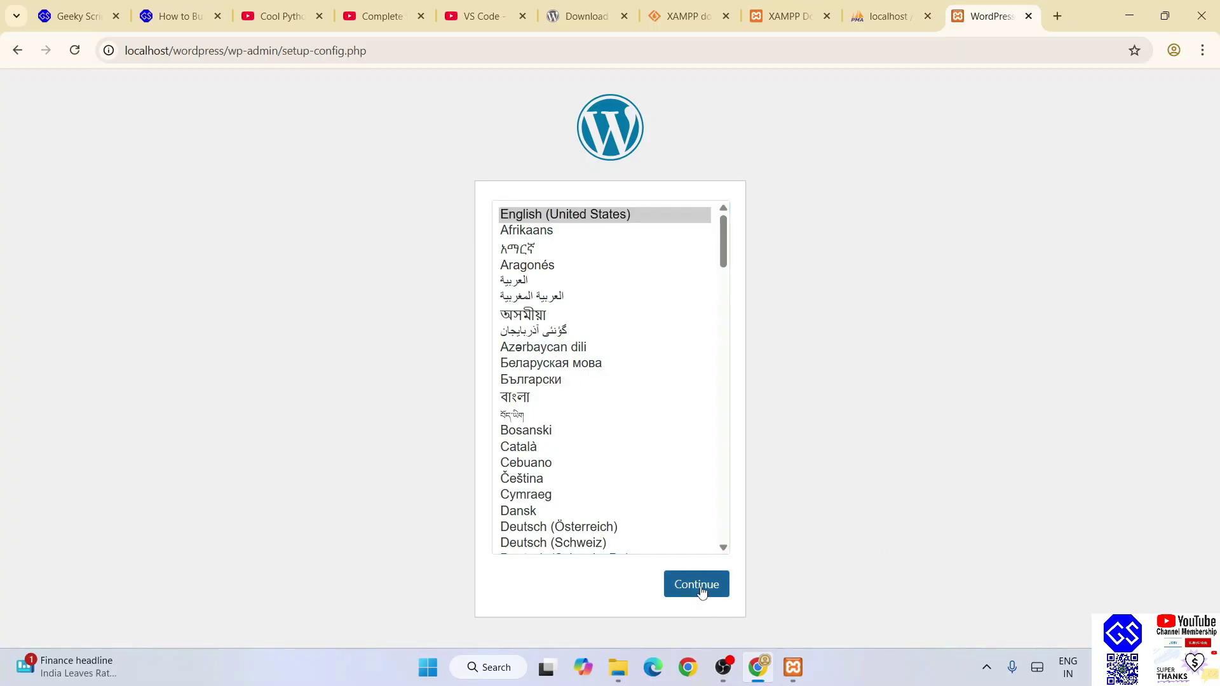
drag(350, 210, 798, 212)
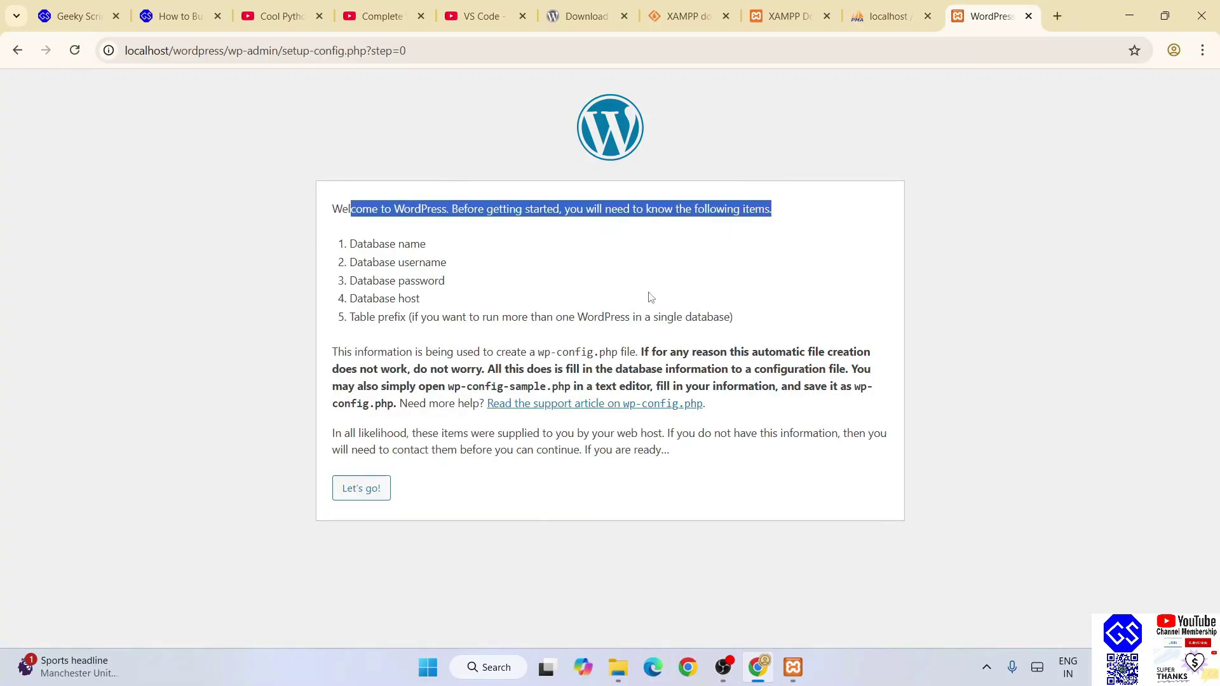
click(652, 296)
click(376, 490)
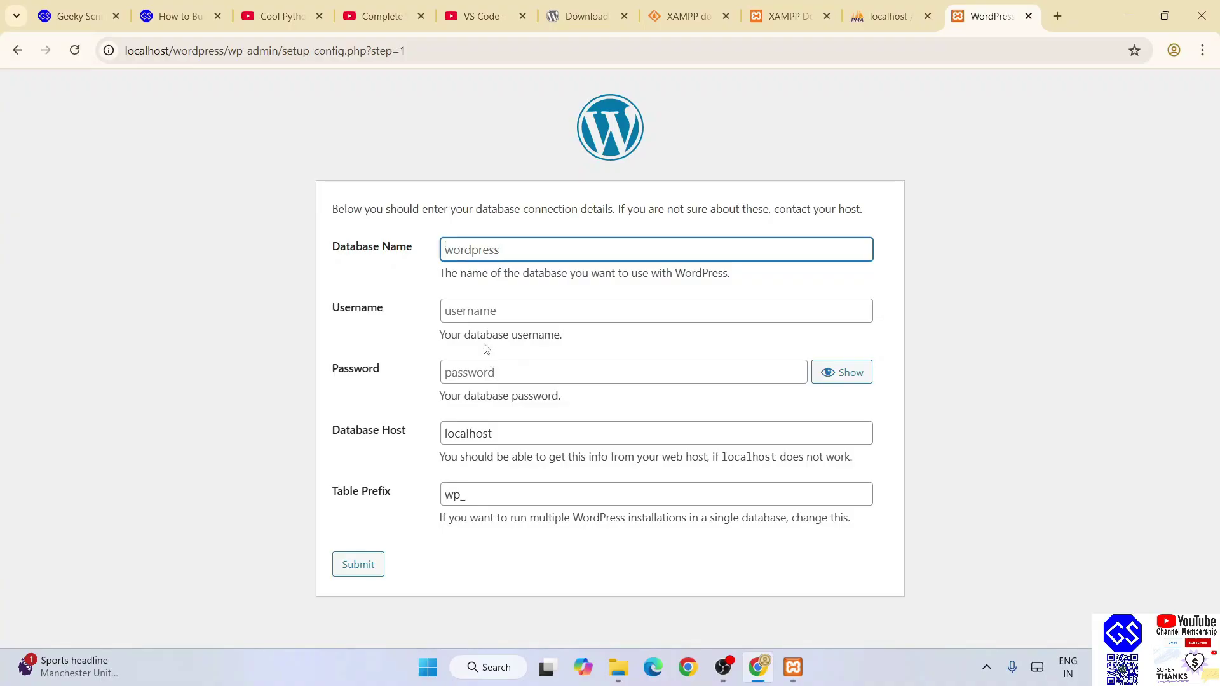
- Enter database name wordpress and the database username, then submit the connection details
click(888, 16)
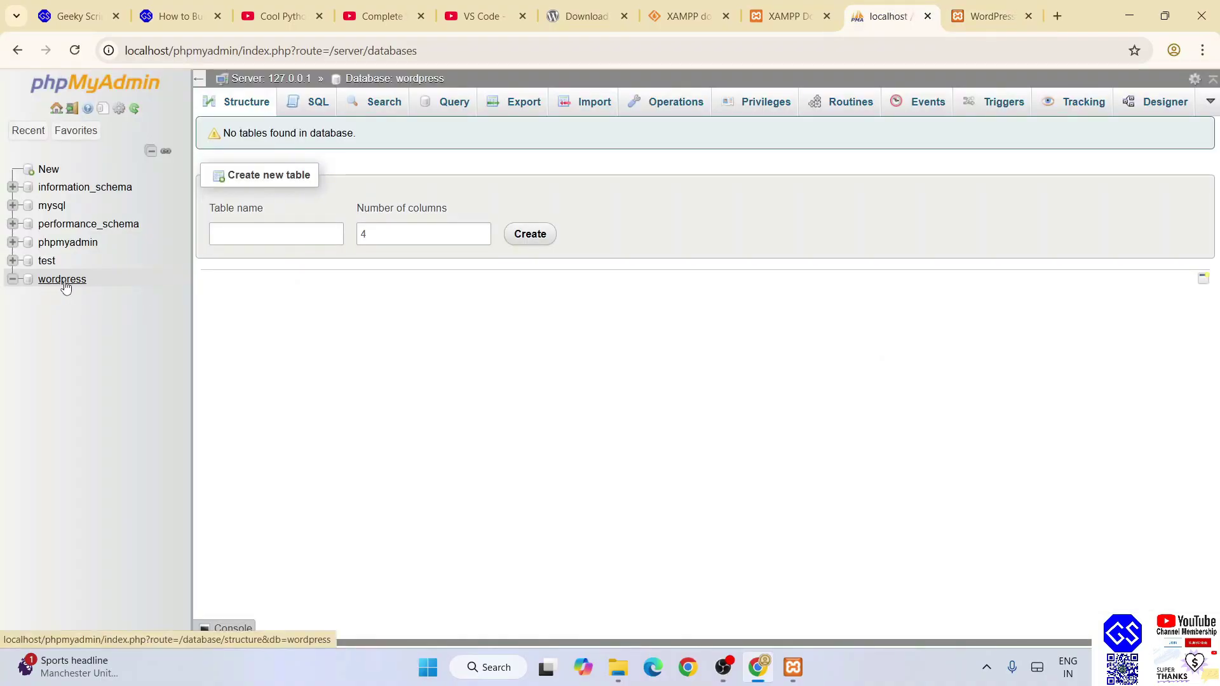
click(992, 18)
text(wordpress)
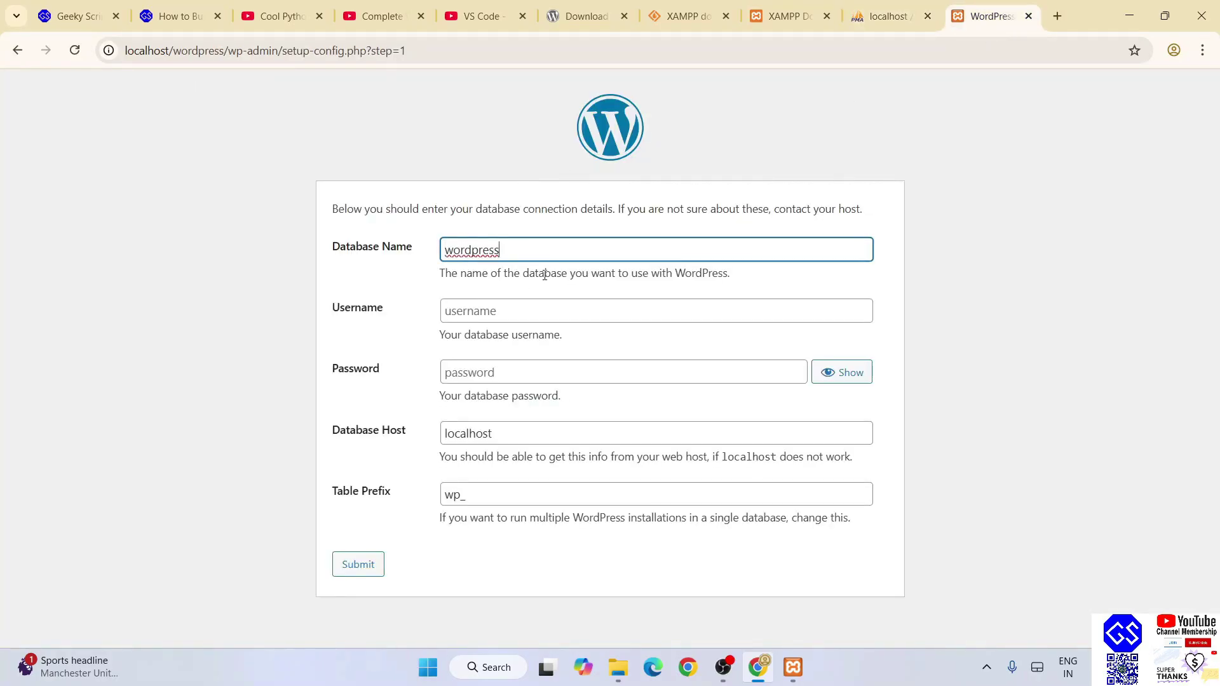
click(502, 312)
text(root)
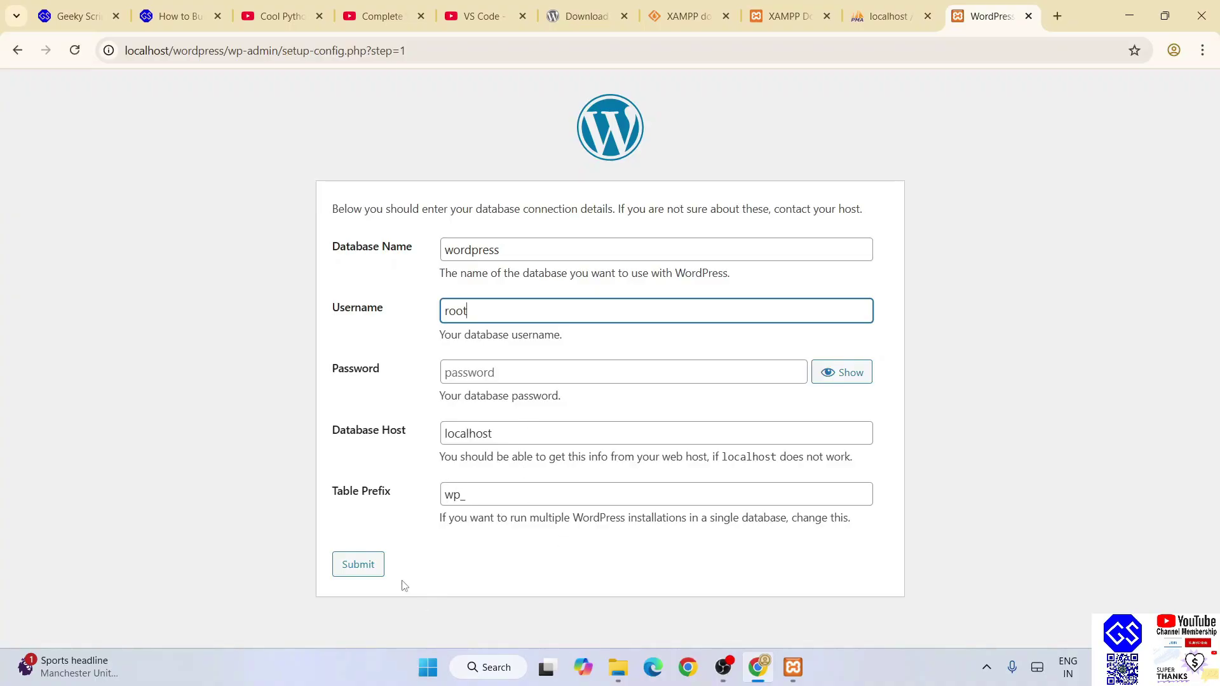
click(367, 576)
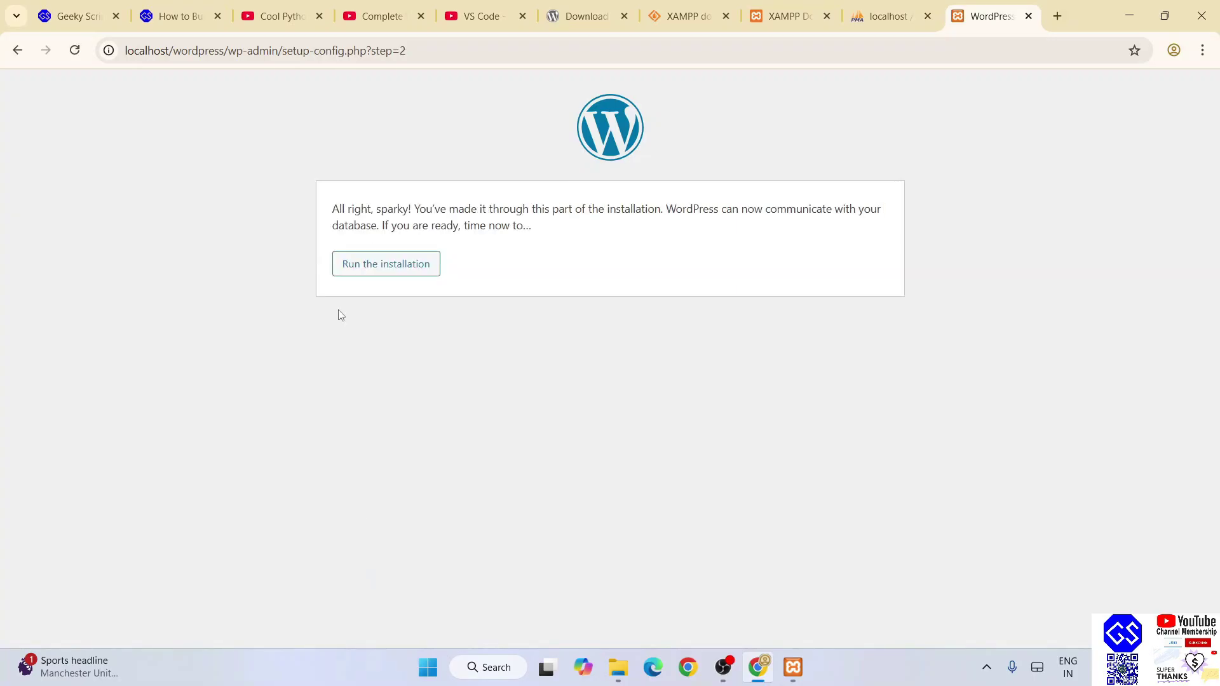
drag(731, 210, 622, 237)
click(622, 237)
- Run the installation and enter Site Title Demo Website, an admin username and a password
click(394, 275)
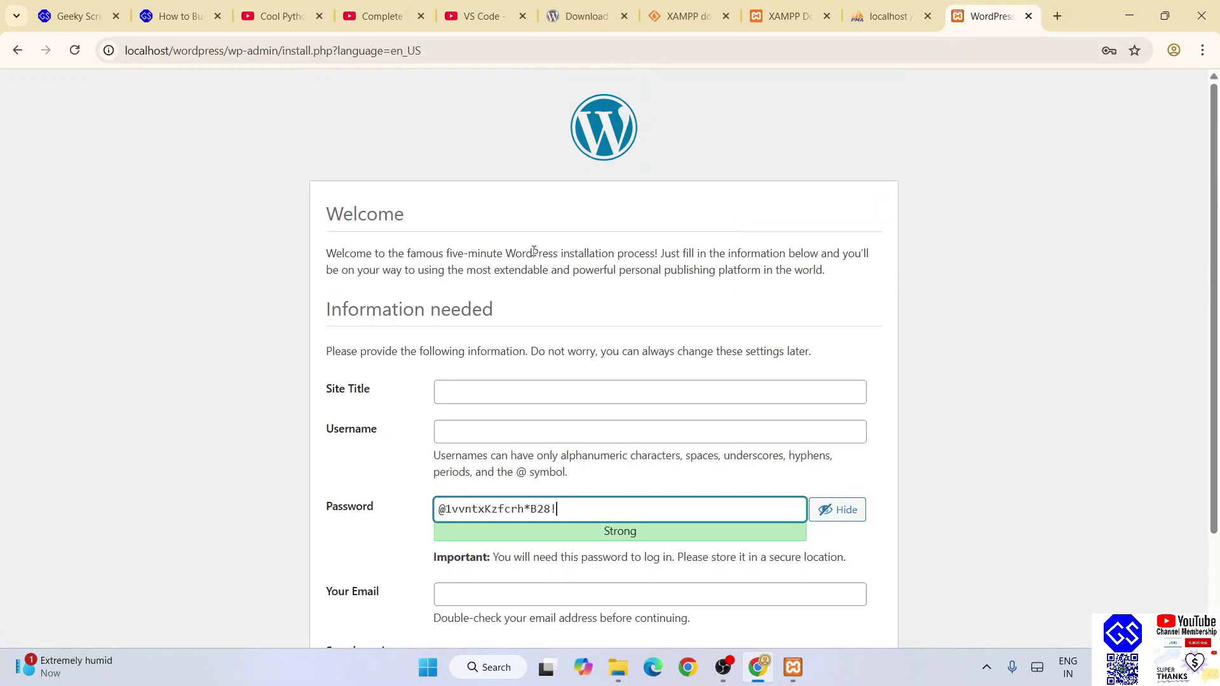
scroll(529, 245, down, 2)
click(531, 263)
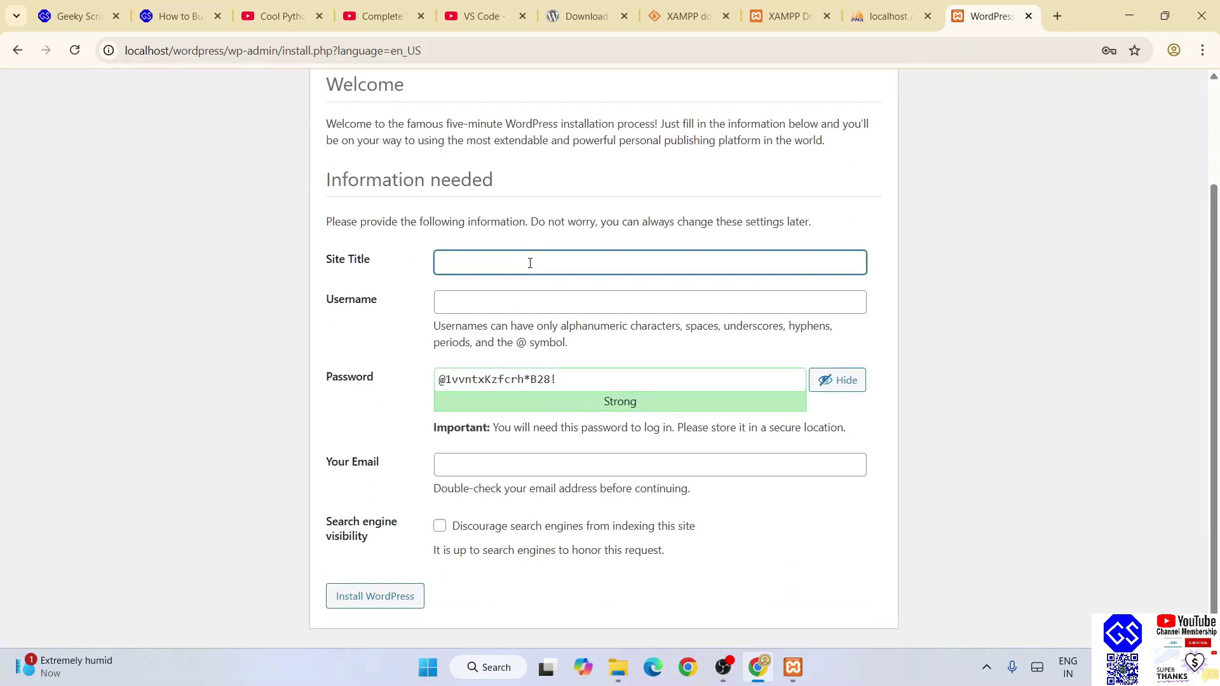
text(emo Webs)
click(472, 303)
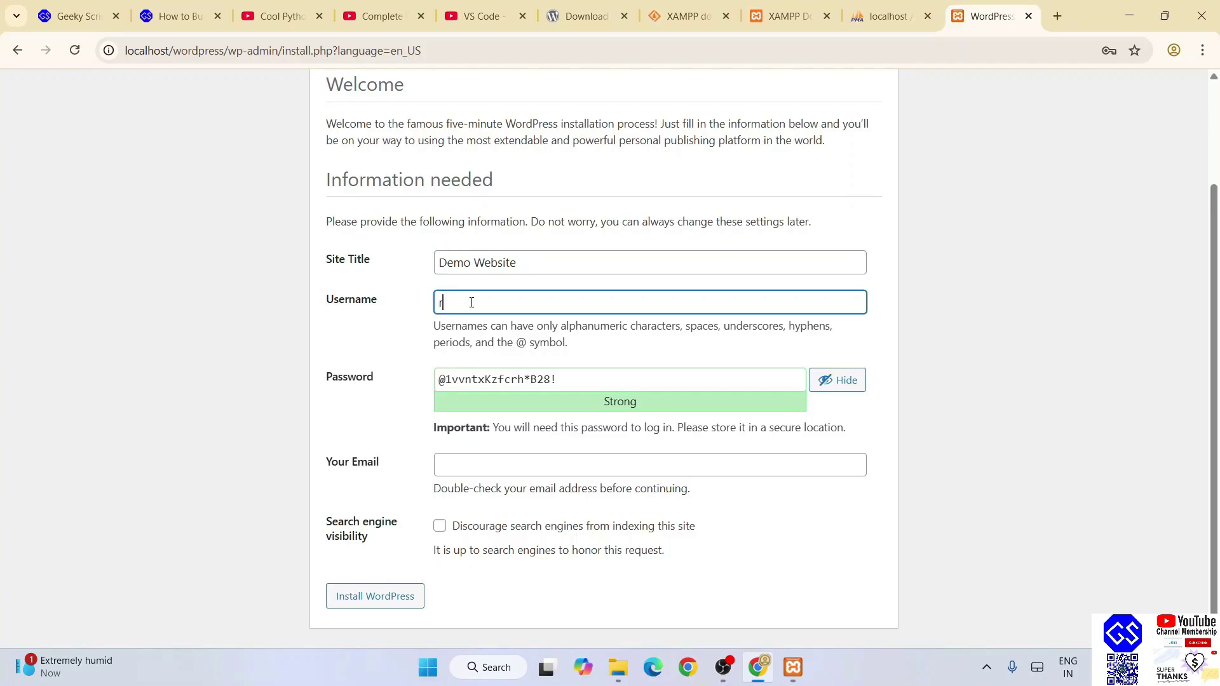
triple_click(628, 370)
text(root)
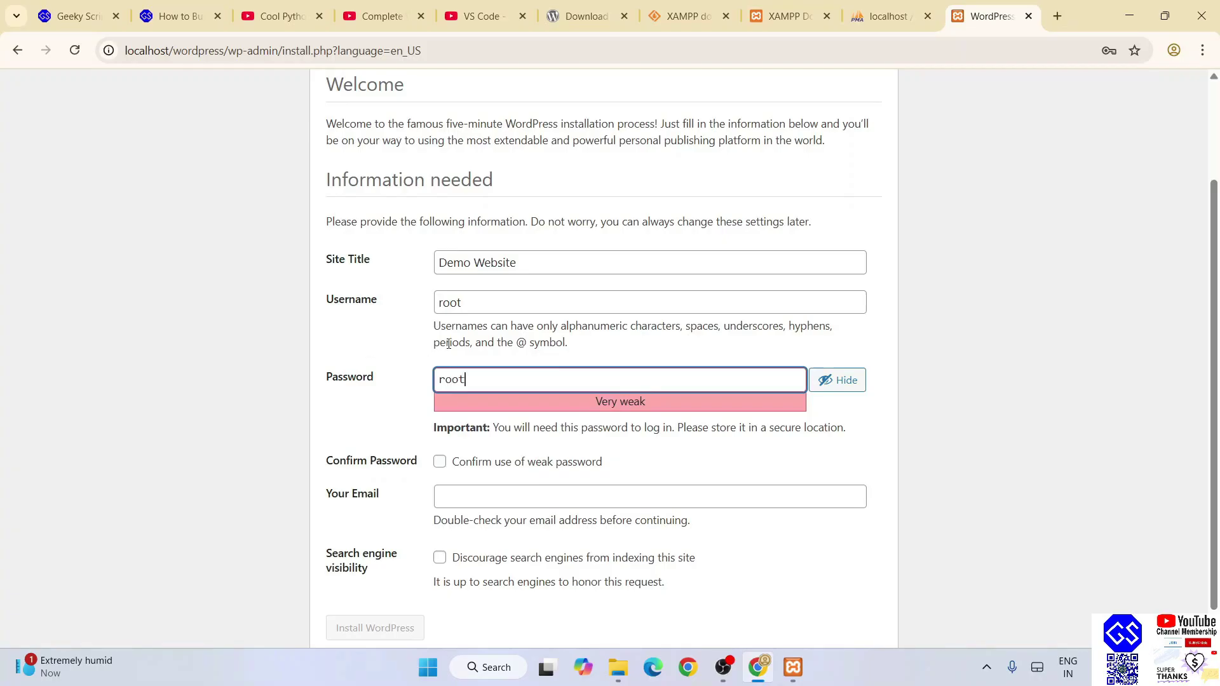
click(449, 343)
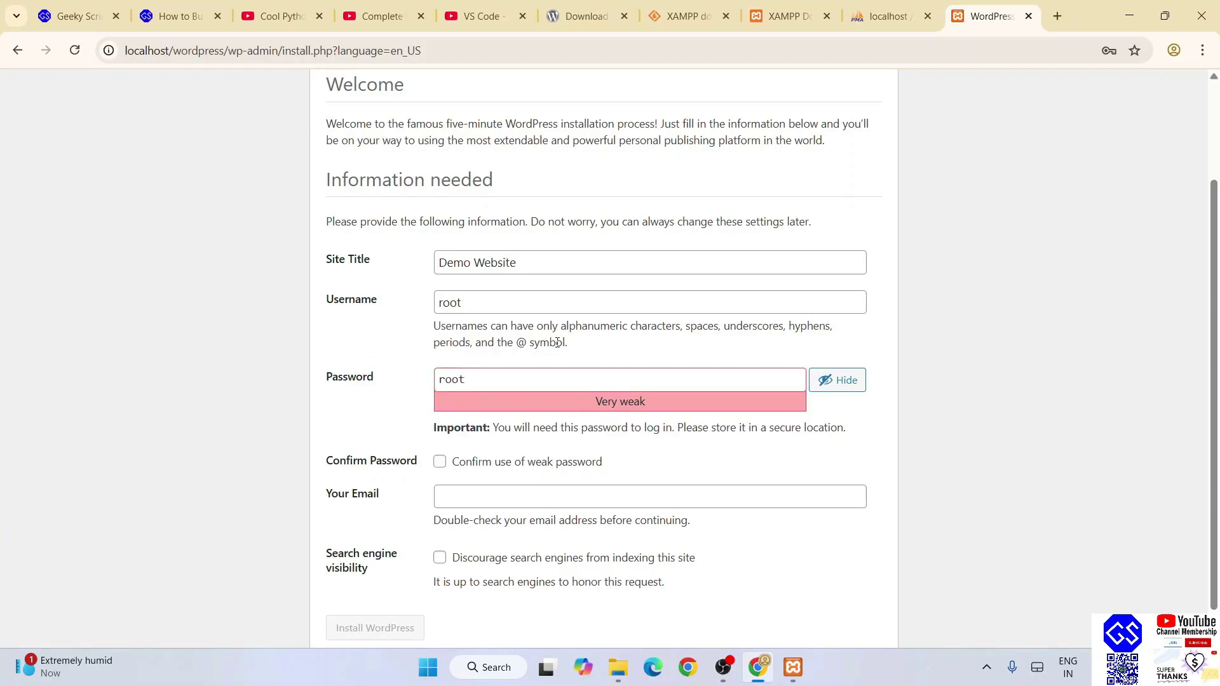
- Confirm the weak password, fill in the admin e-mail address, and install WordPress
scroll(562, 354, down, 1)
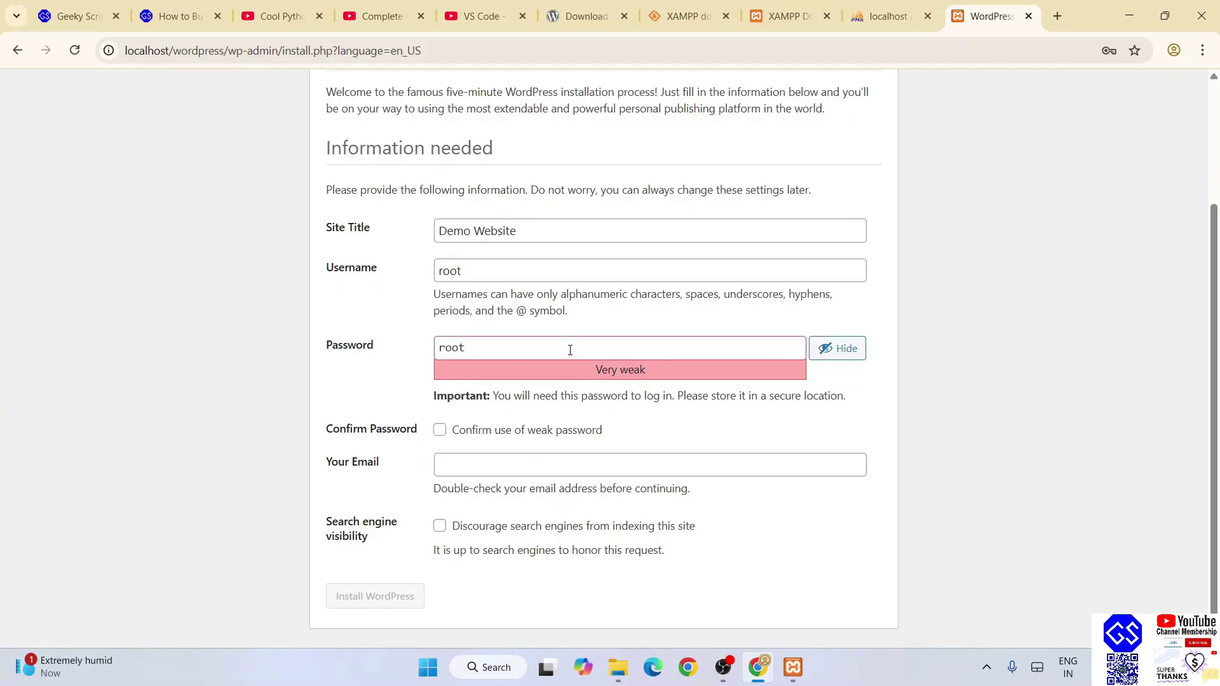
click(498, 435)
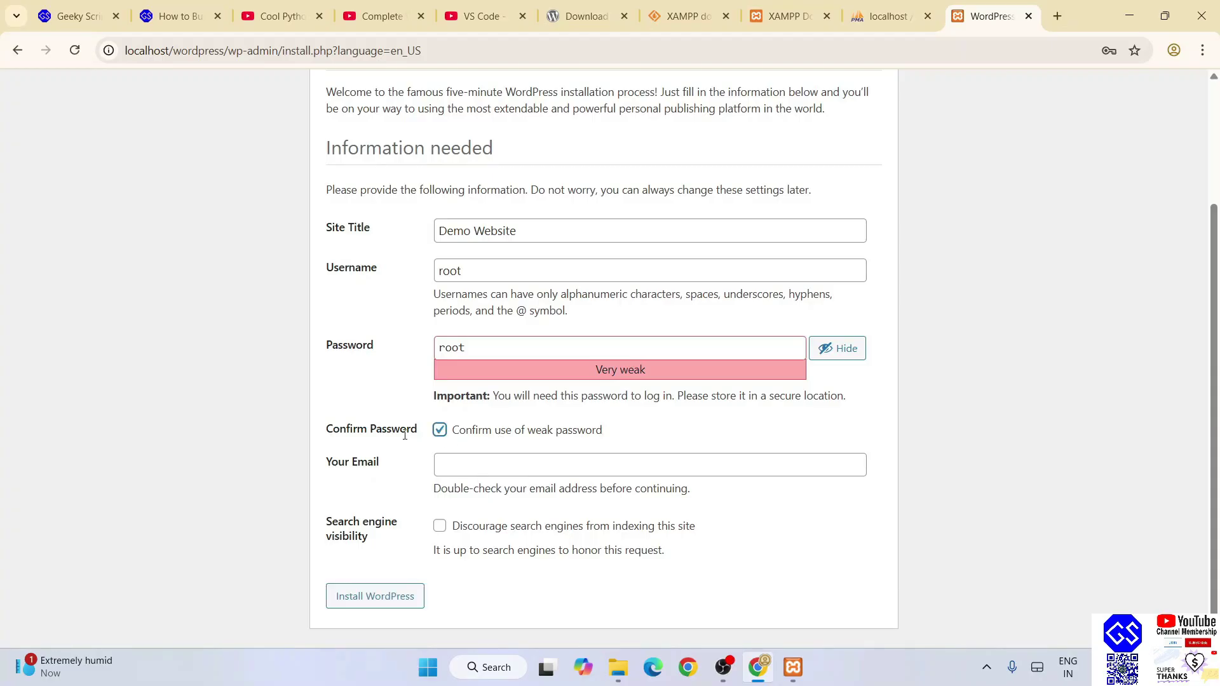
click(515, 465)
text(example)
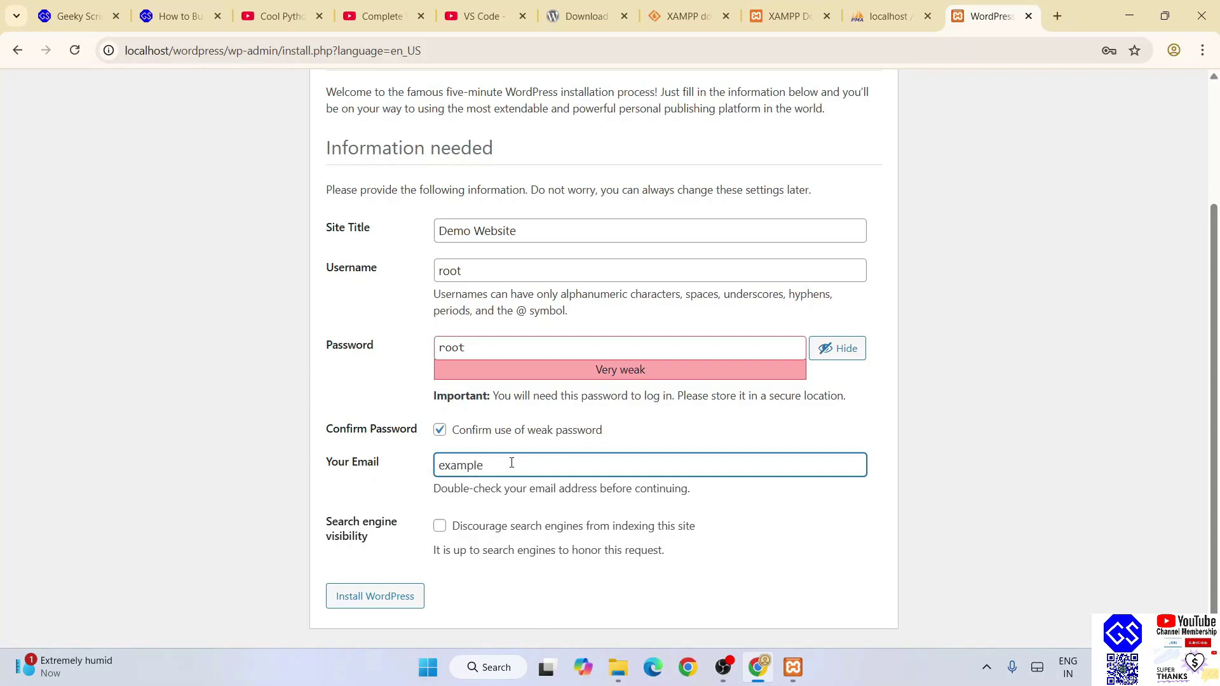
text(@gamil.com)
click(381, 604)
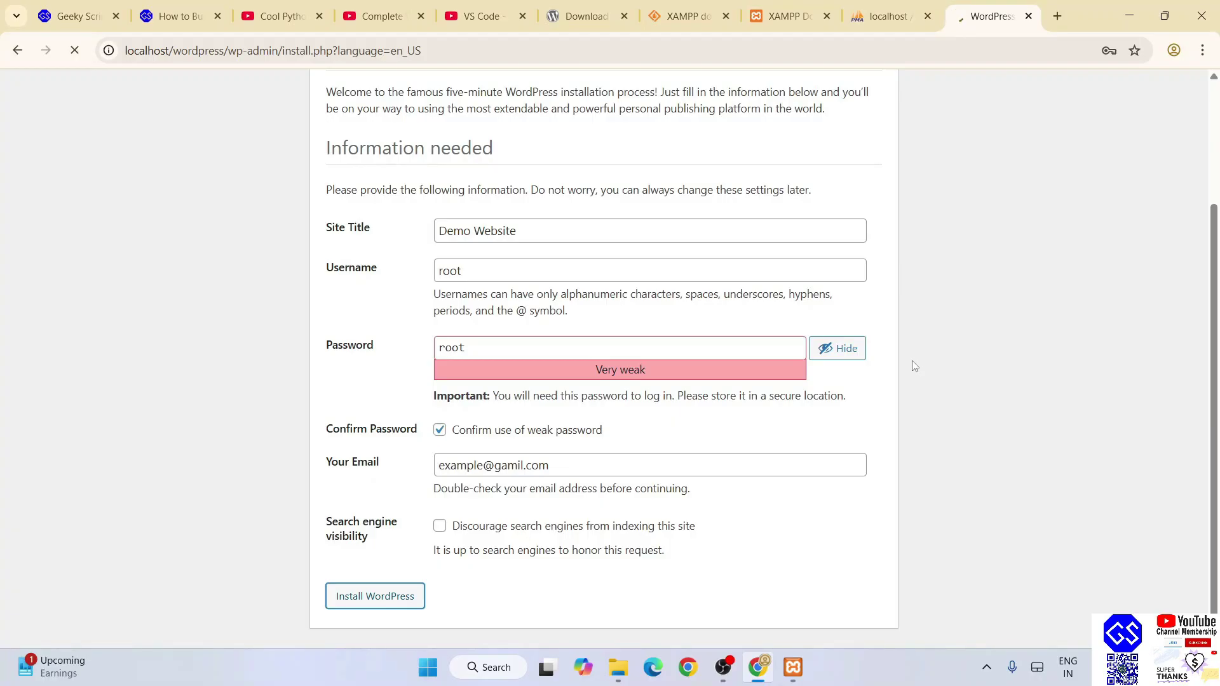
scroll(921, 261, up, 3)
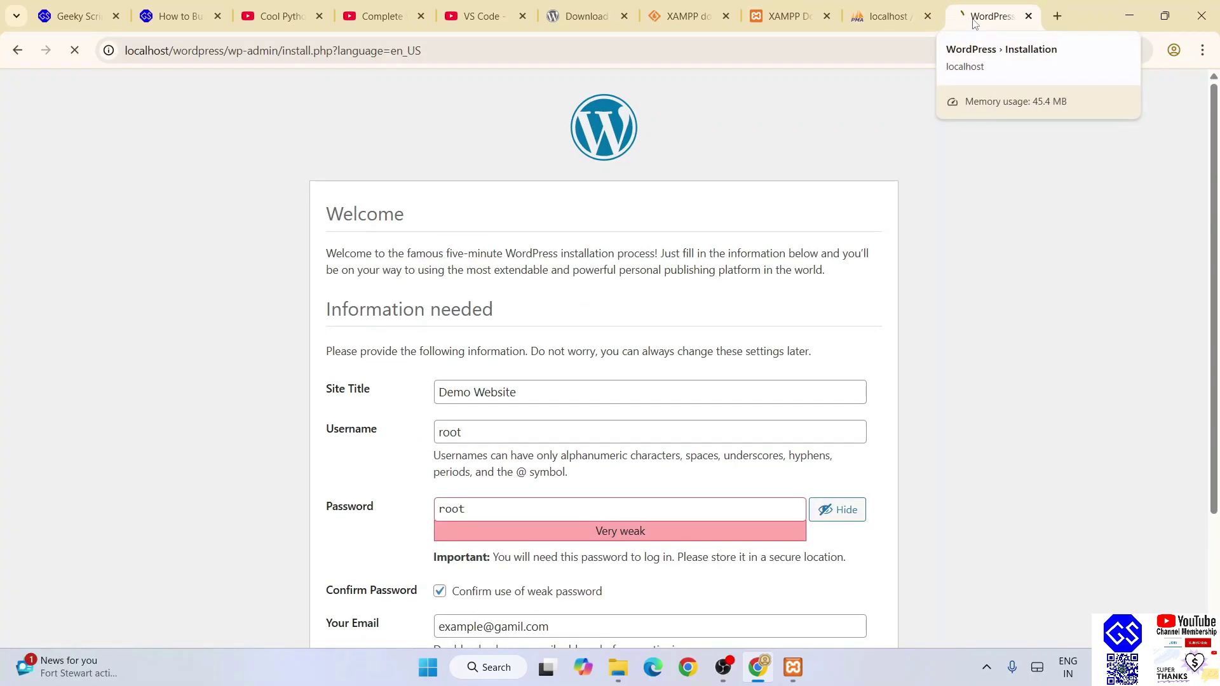
scroll(879, 202, down, 2)
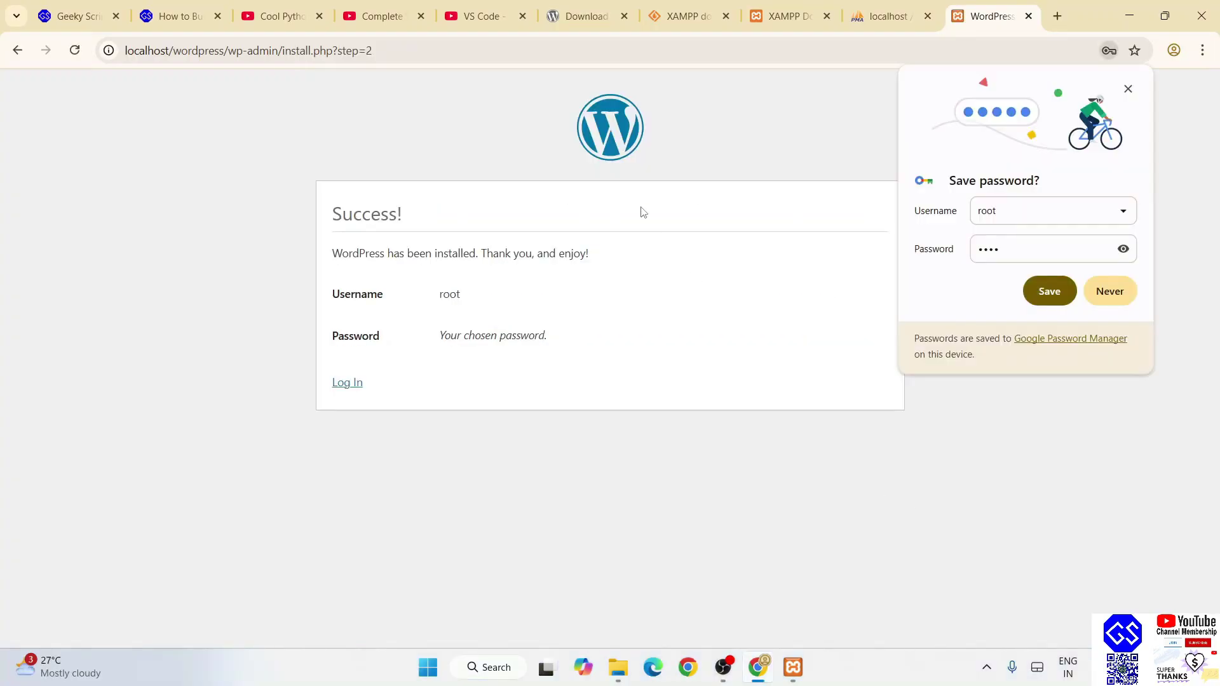
- Go to the WordPress login page and enter the admin username and password
drag(342, 252, 734, 260)
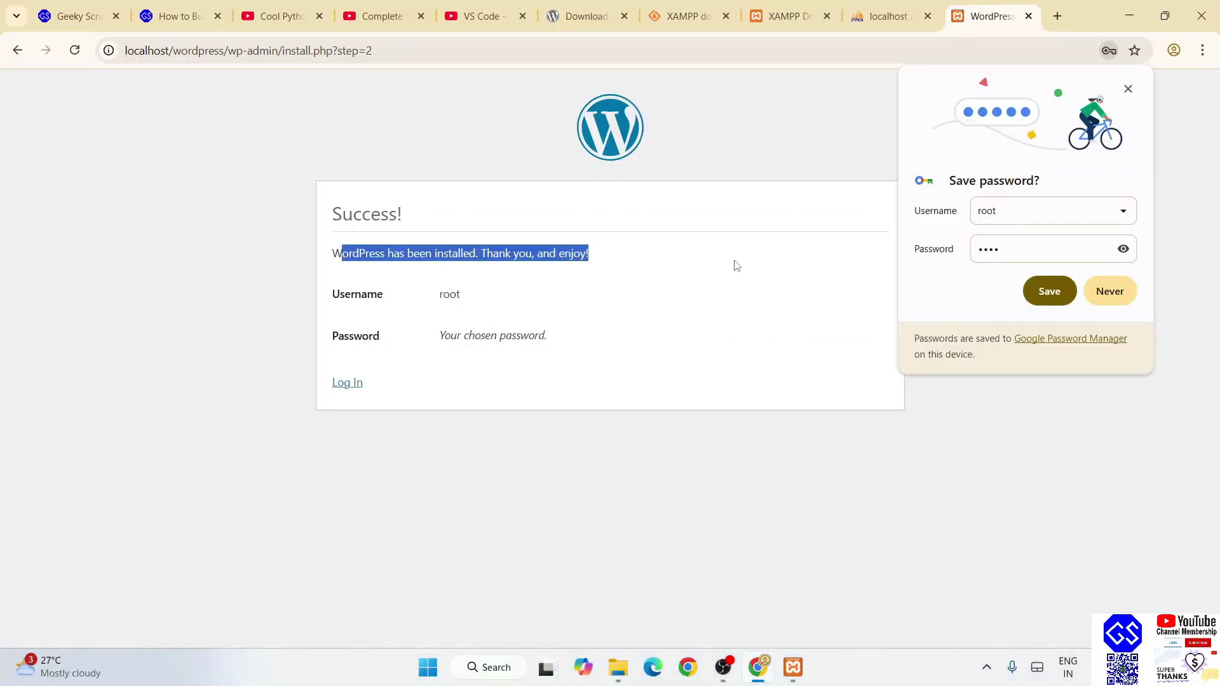
click(658, 316)
click(347, 383)
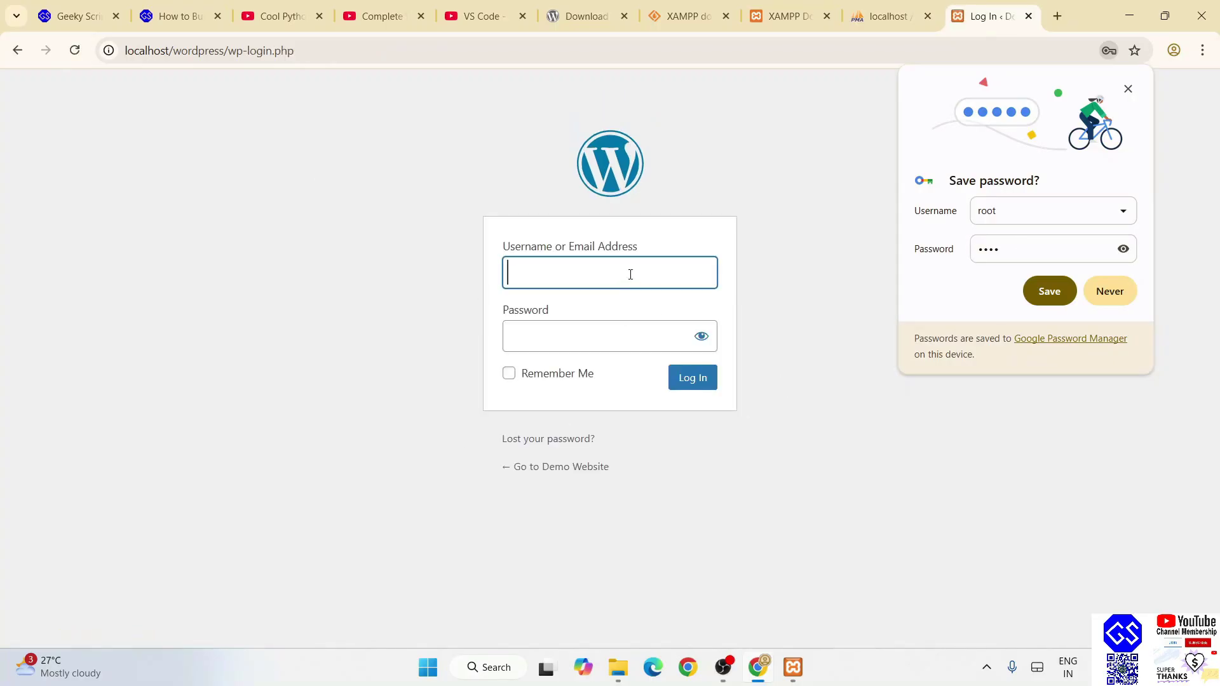
text(root)
click(593, 344)
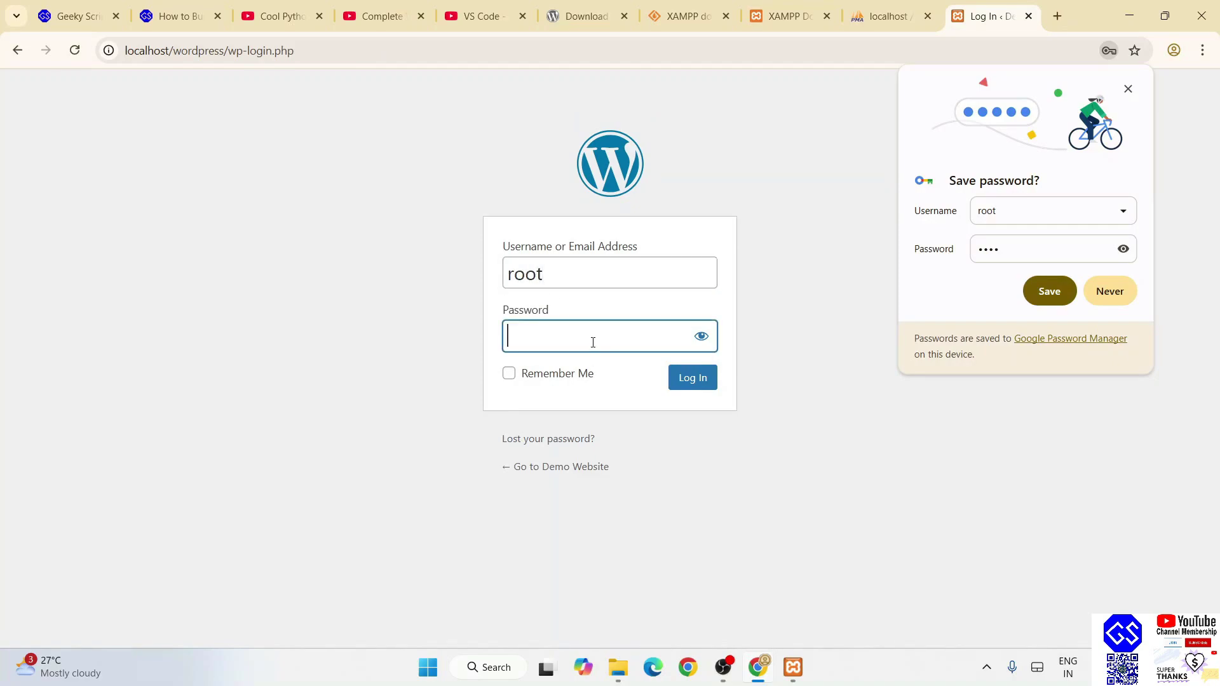
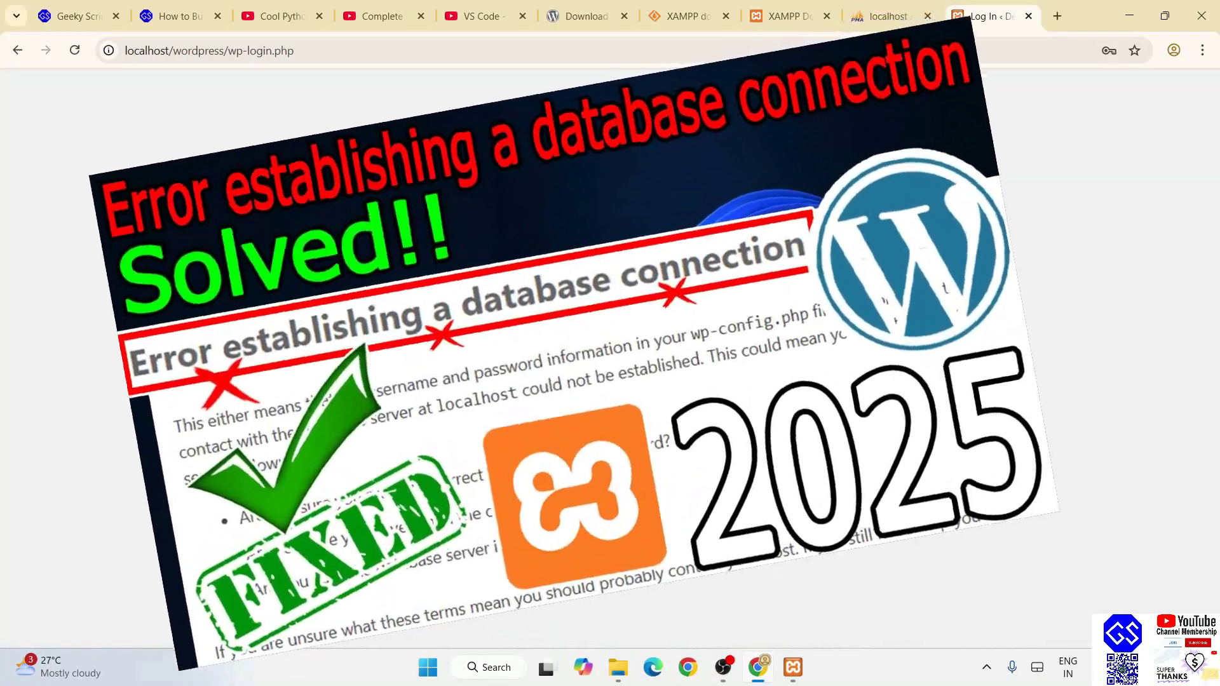
- Submit the login form to reach the Demo Website Dashboard at localhost/wordpress/wp-admin
key(Return)
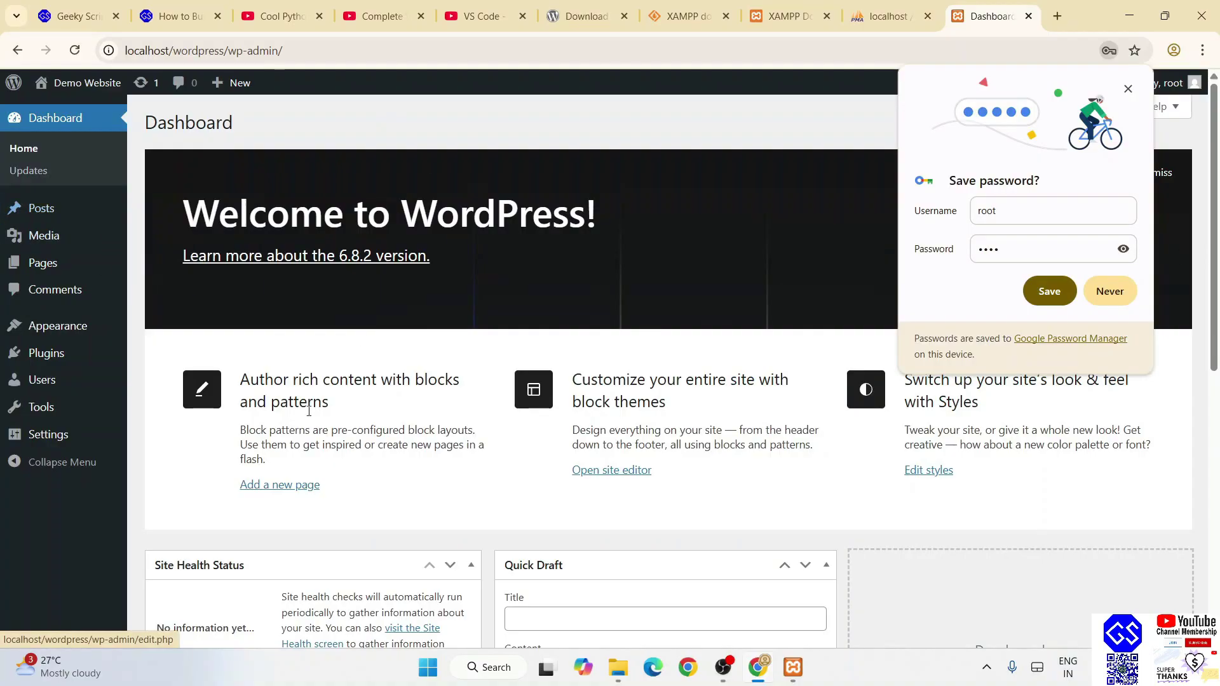
- Point out the Welcome to WordPress! heading and decline Chrome's offer to save the login
drag(268, 213, 846, 215)
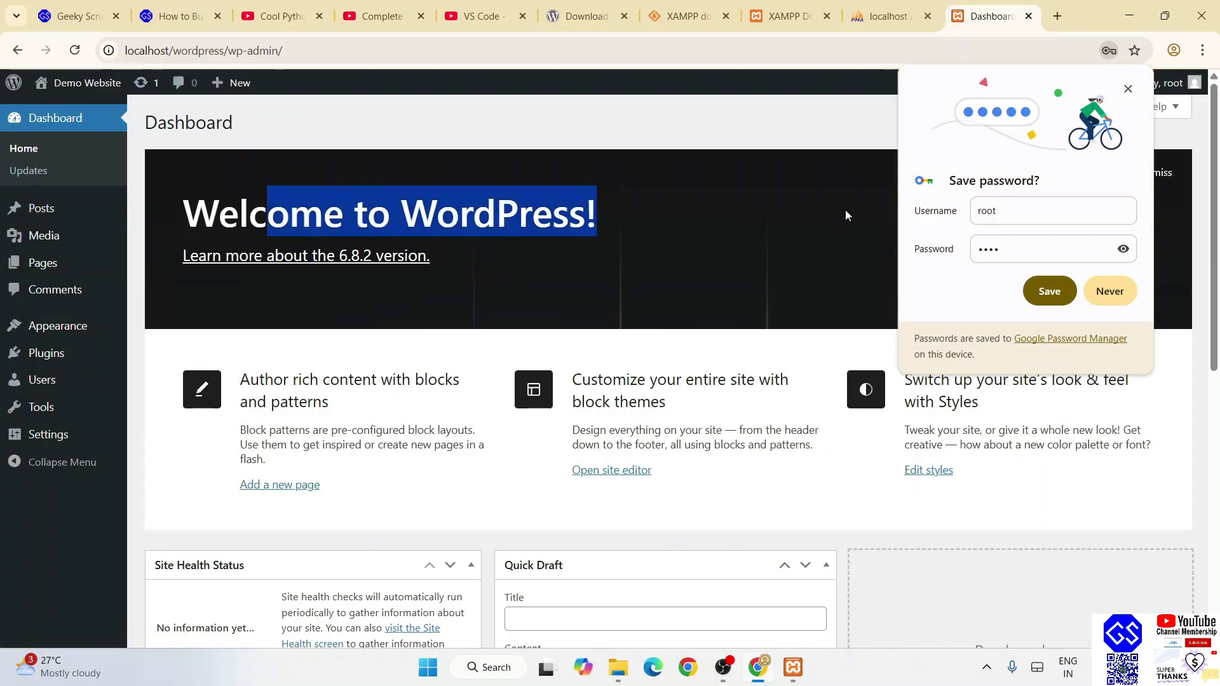
click(679, 198)
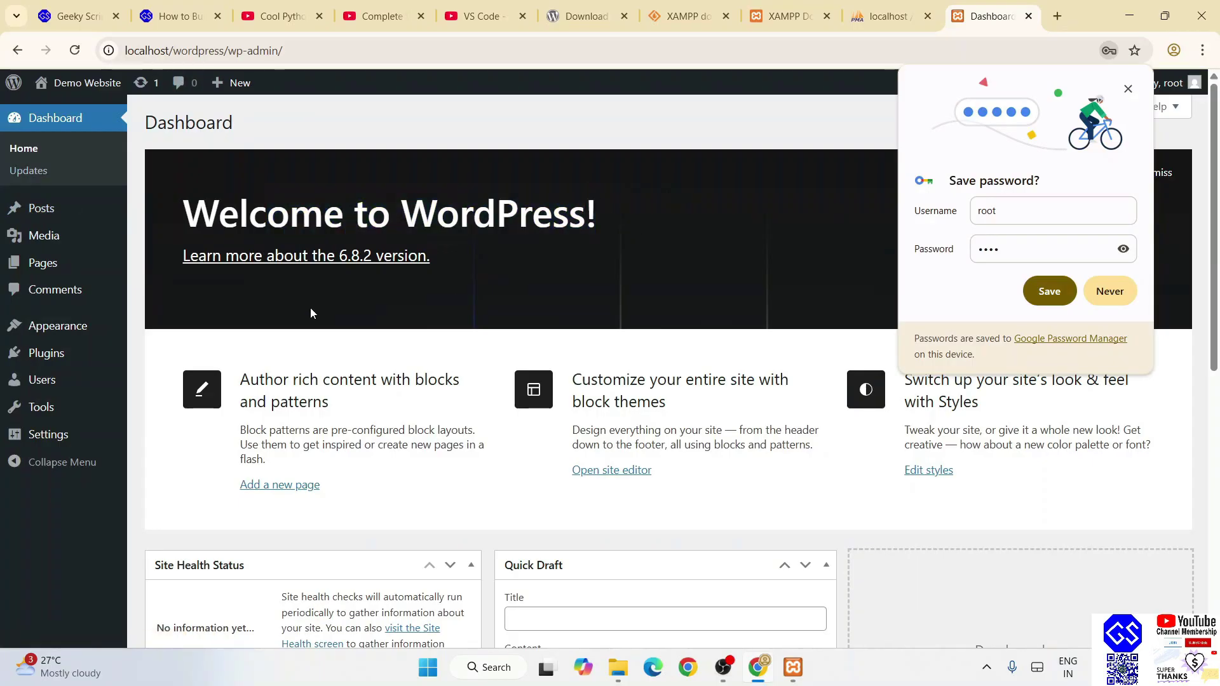
click(386, 272)
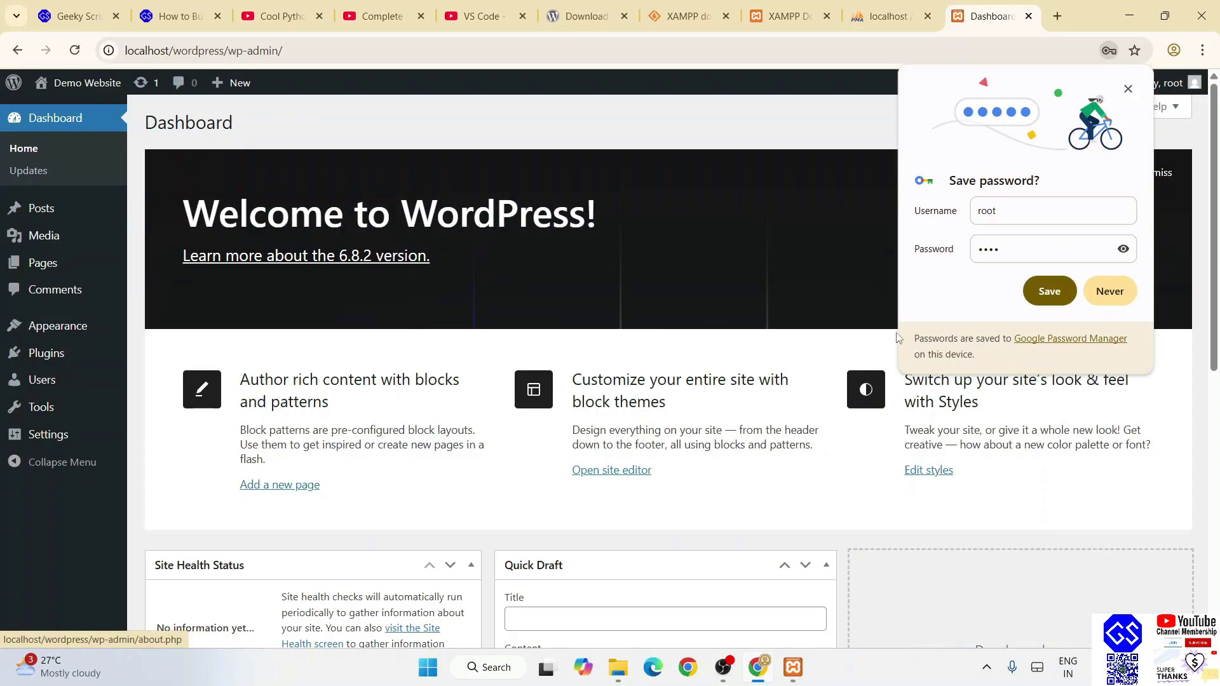
click(1128, 90)
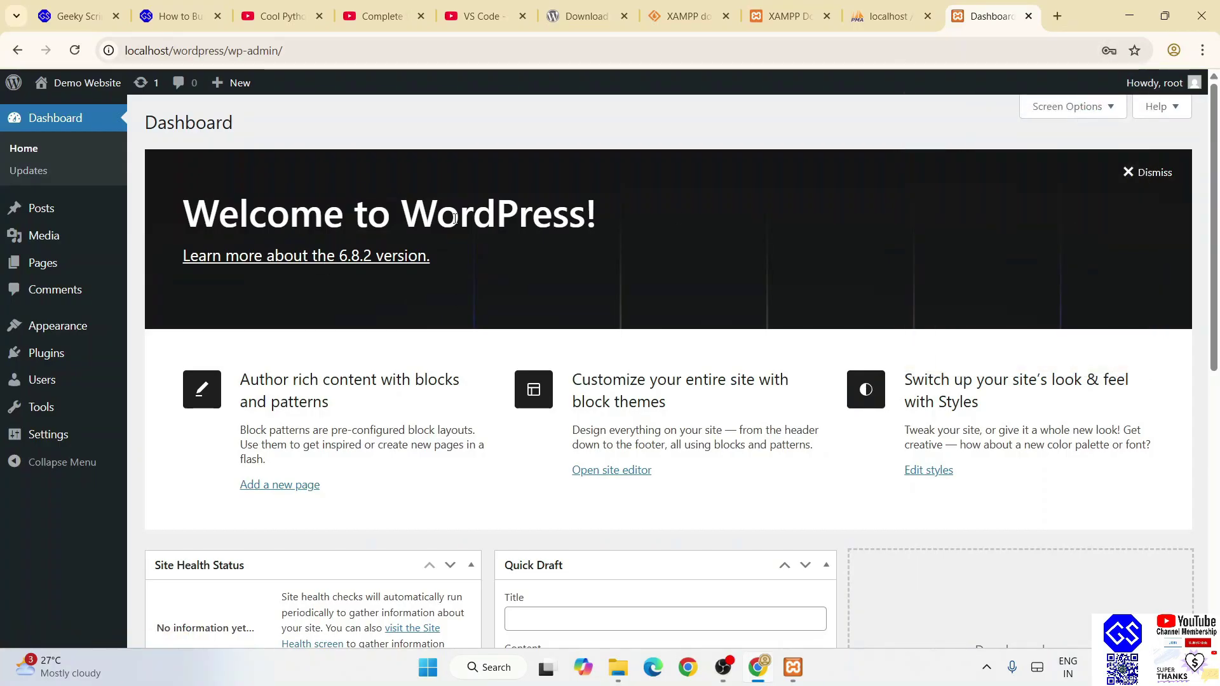
- Go to Appearance > Themes and open the Add Theme catalogue
mouse_move(33, 326)
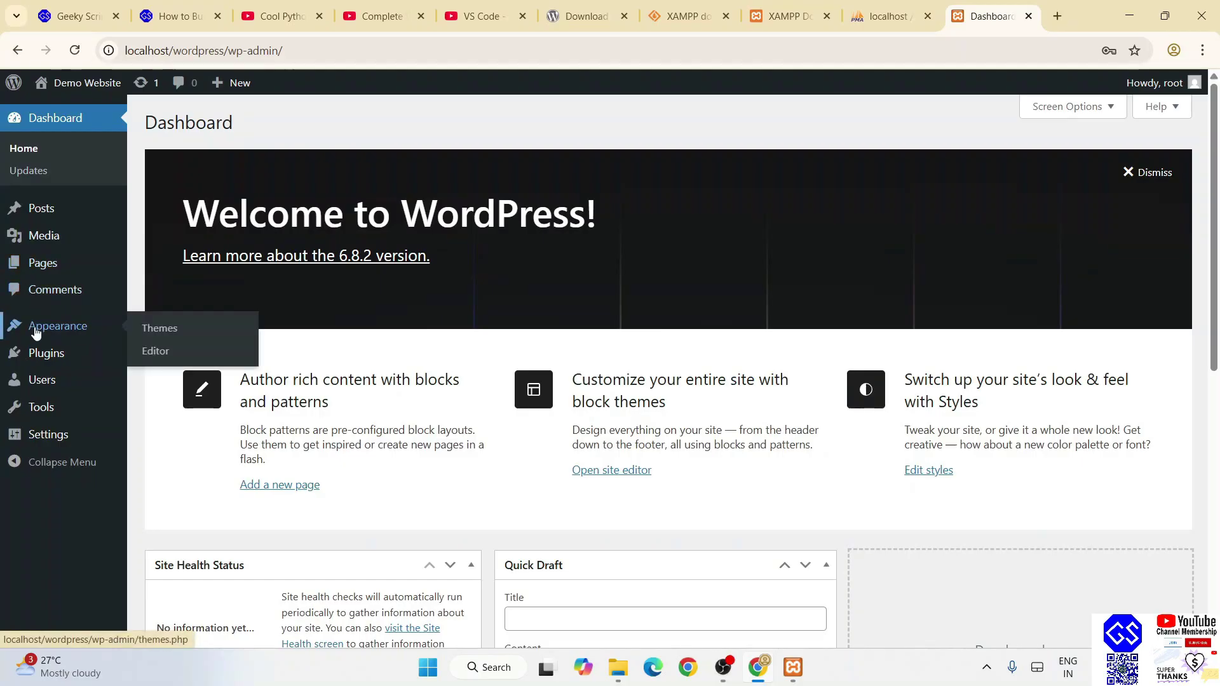
click(157, 329)
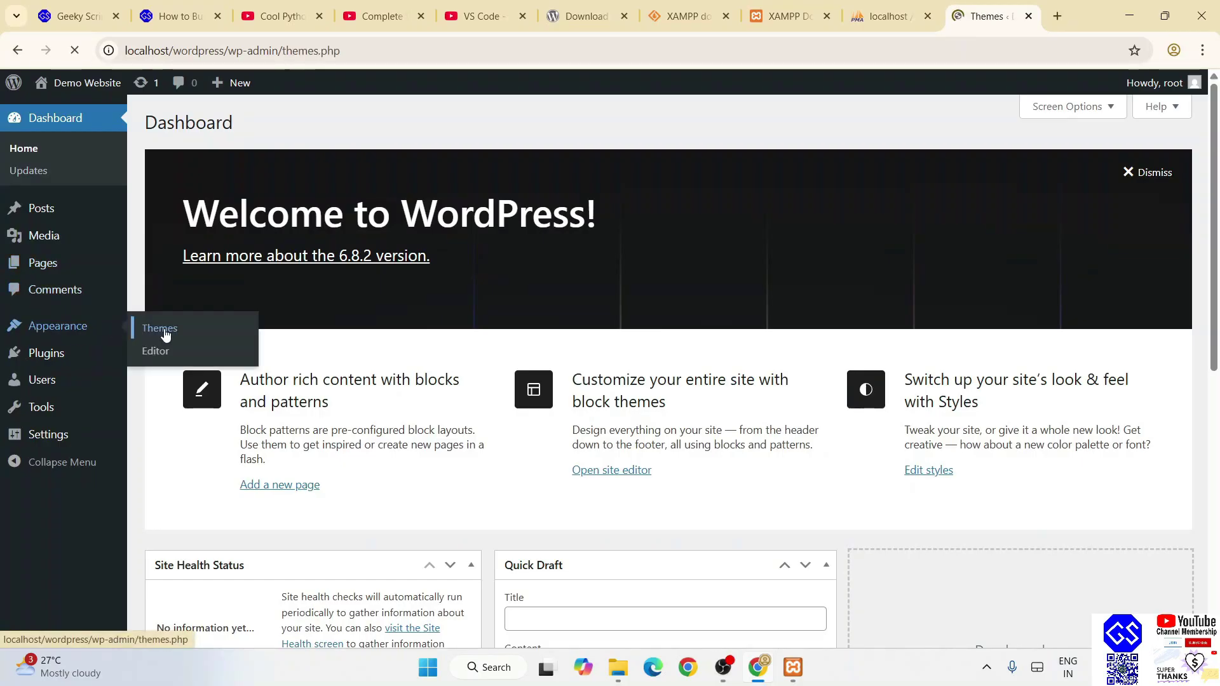
scroll(635, 349, down, 3)
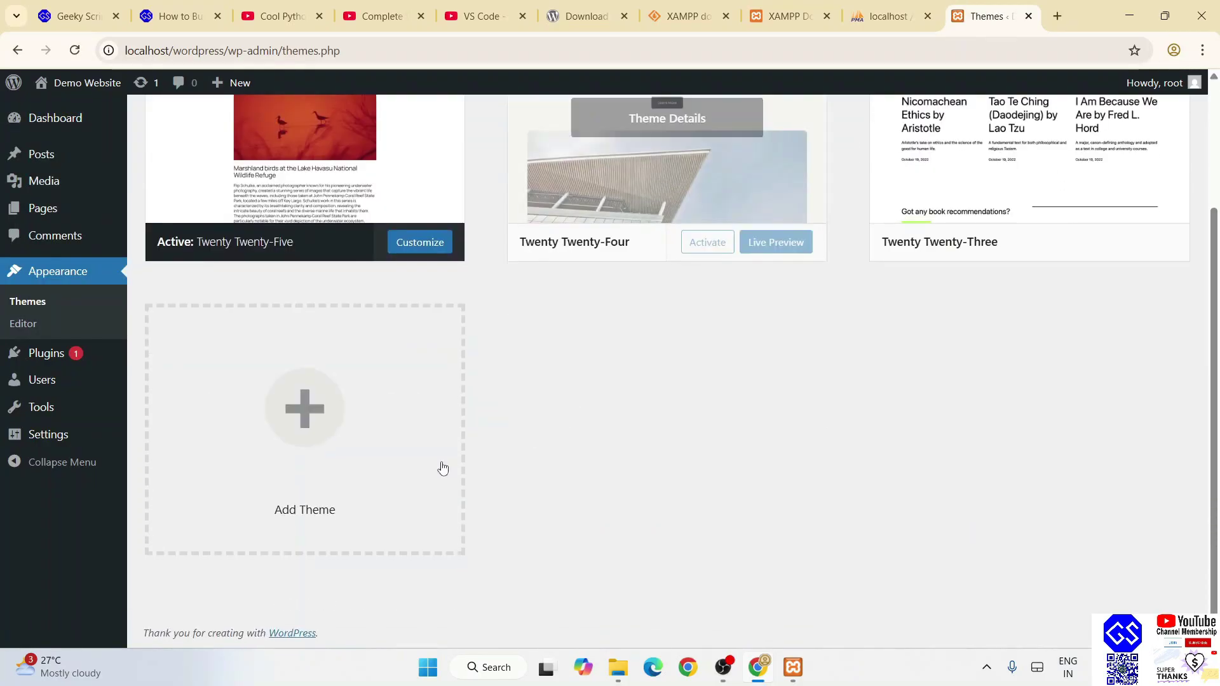
click(316, 424)
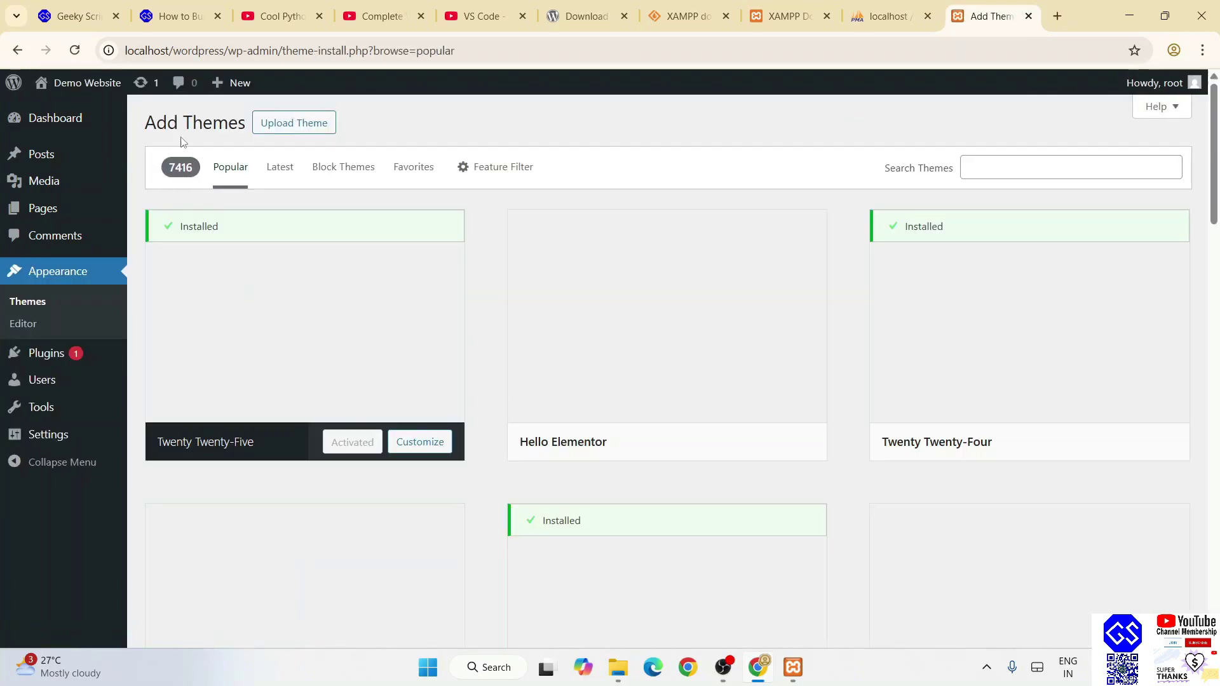
- Install the Astra theme from the popular themes and activate it
scroll(687, 211, down, 4)
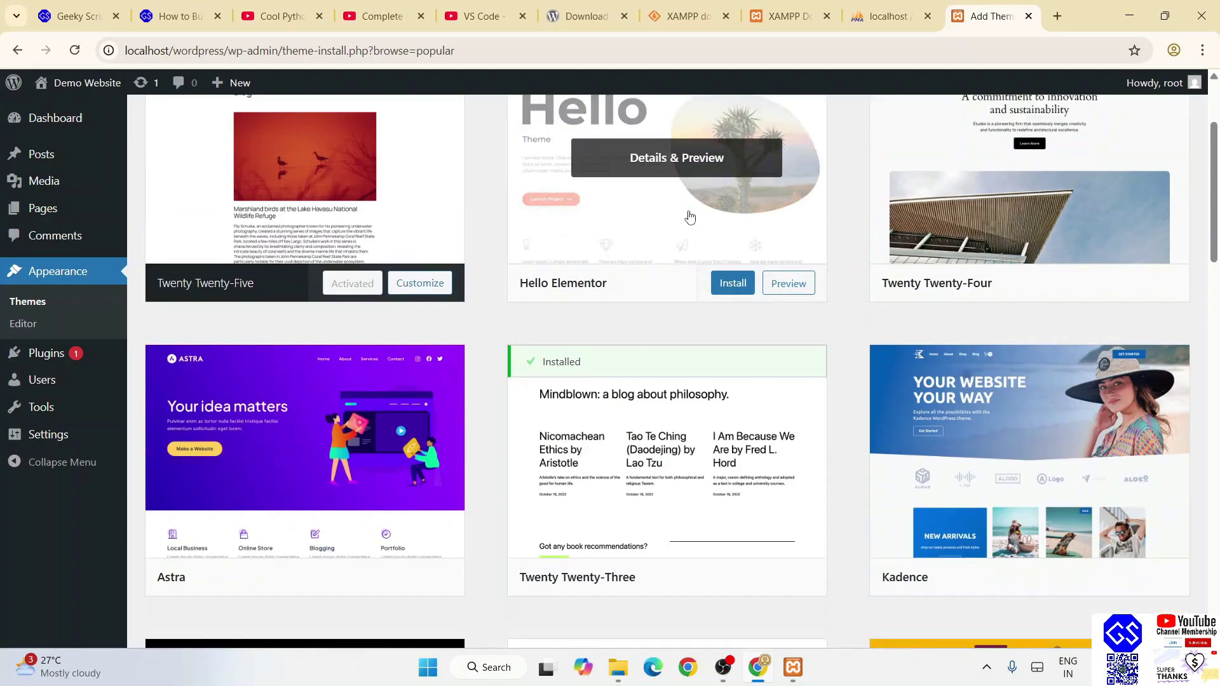
mouse_move(344, 456)
click(370, 499)
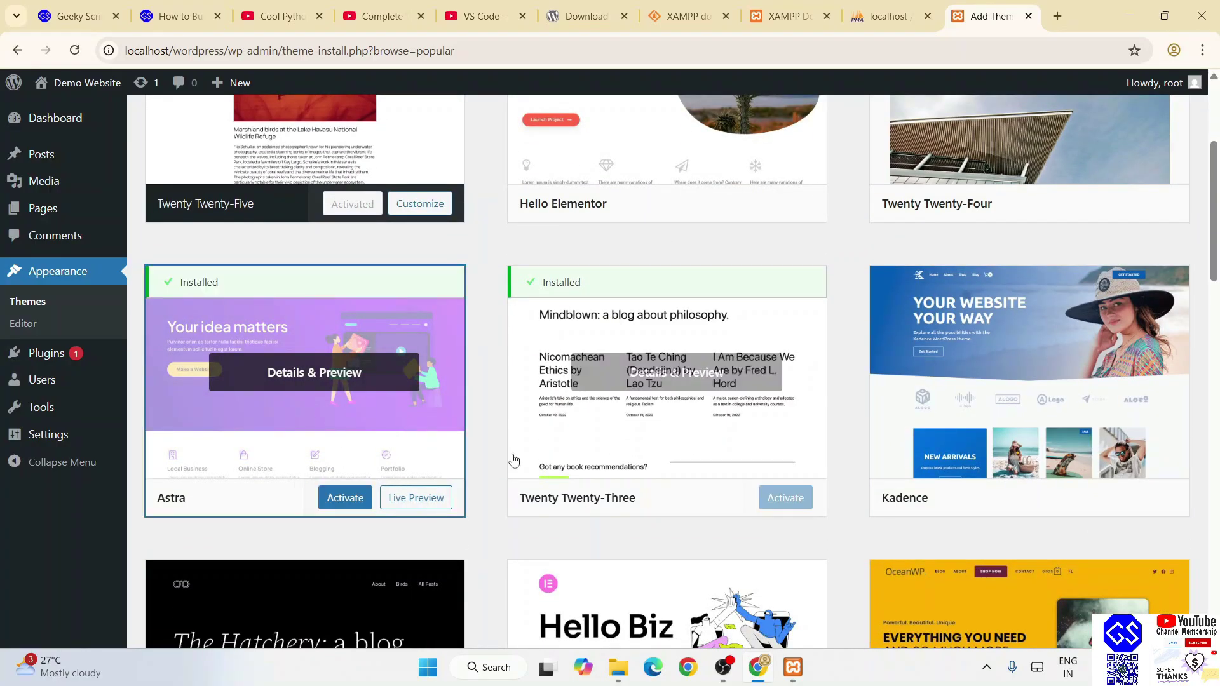
click(344, 499)
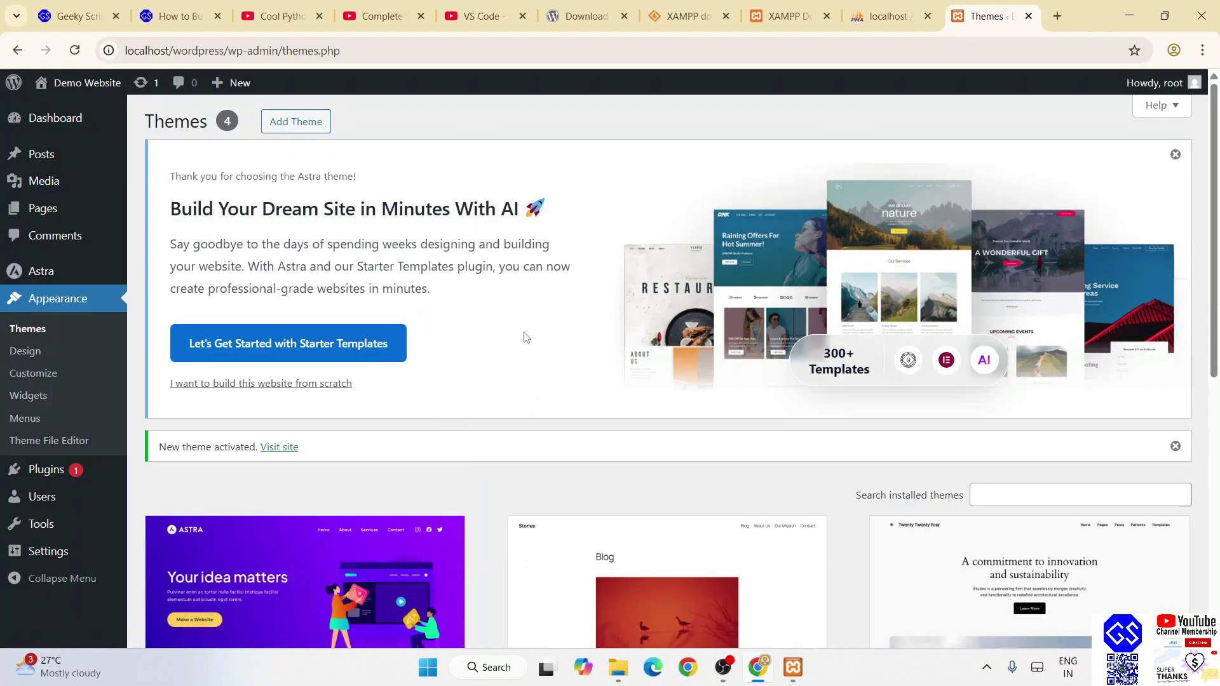
scroll(477, 305, down, 4)
scroll(645, 262, up, 4)
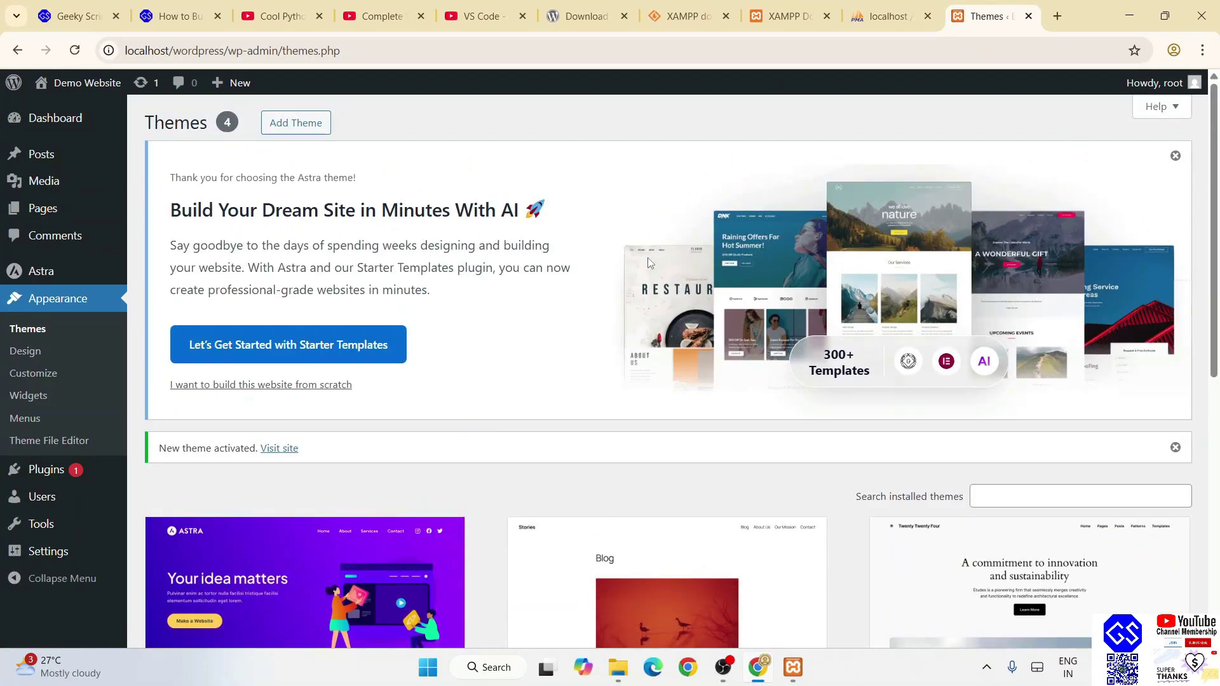
mouse_move(89, 87)
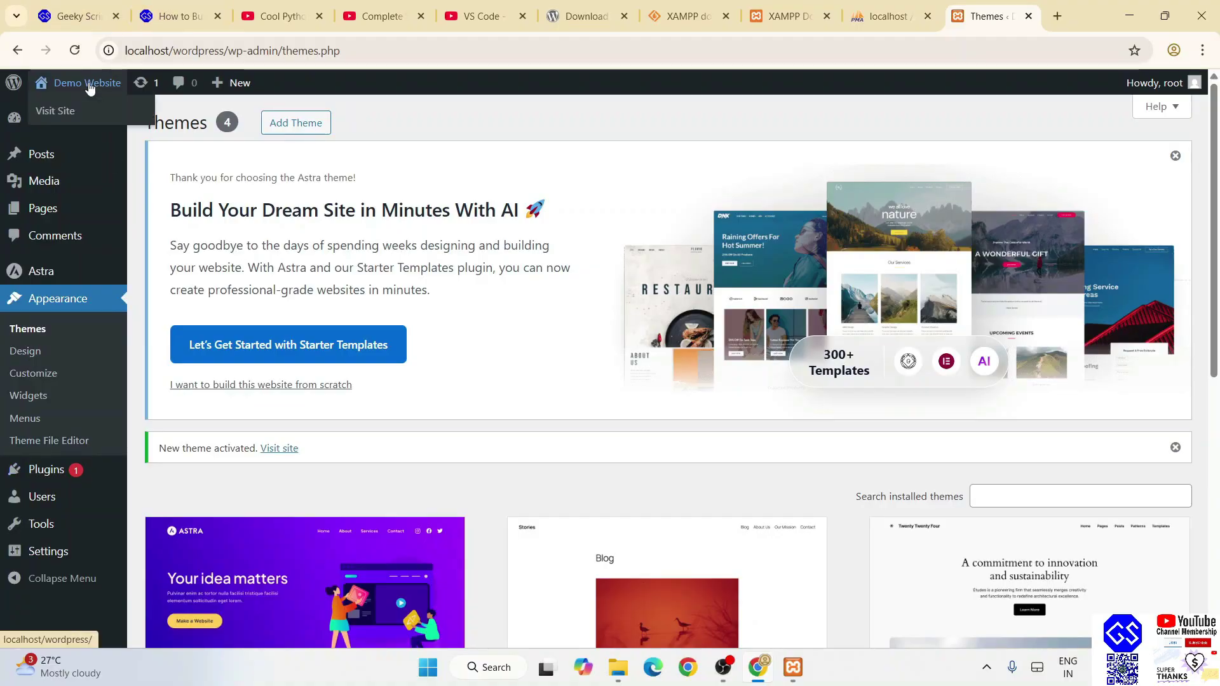
- View the Demo Website front end styled by Astra, then return to the YouTube tutorial playlist tab
click(55, 116)
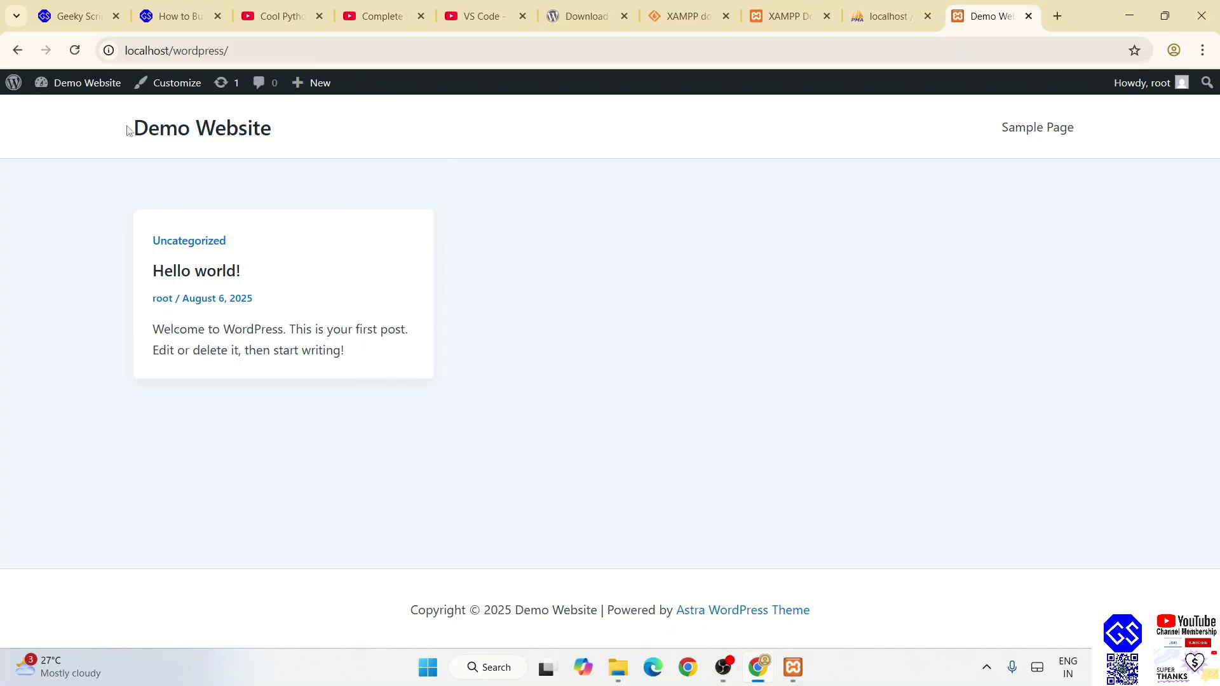
drag(130, 127, 1158, 531)
click(1082, 365)
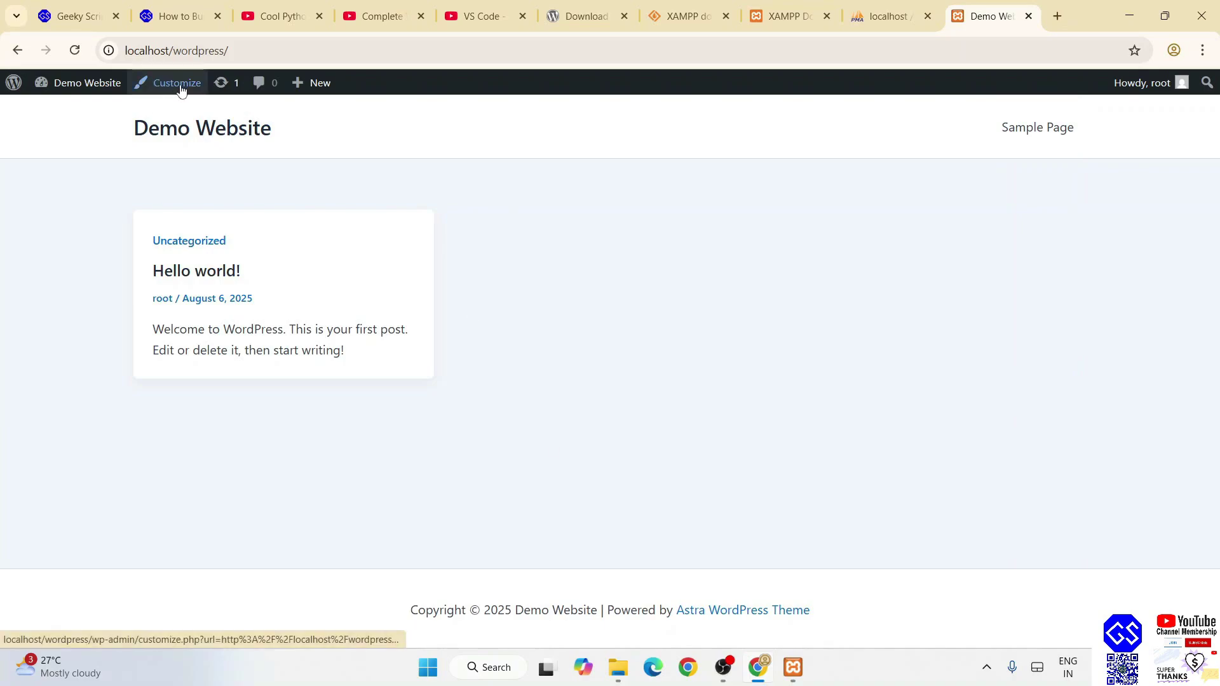
mouse_move(88, 89)
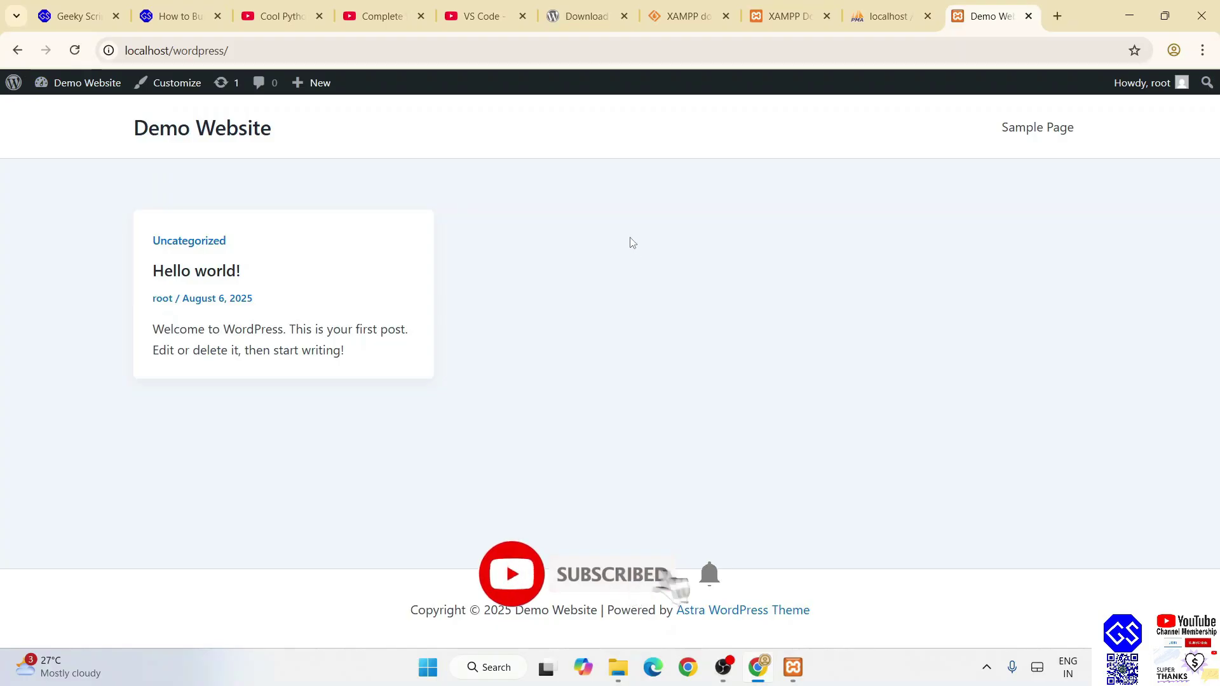
click(382, 16)
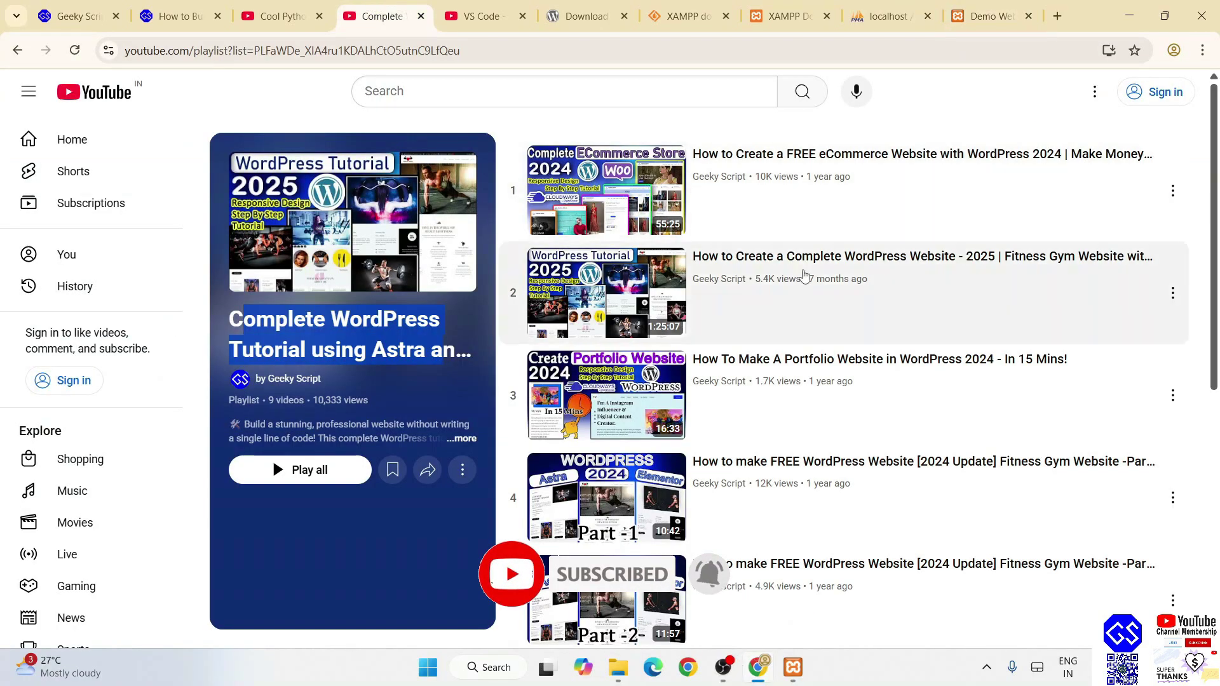
scroll(819, 346, down, 6)
click(341, 344)
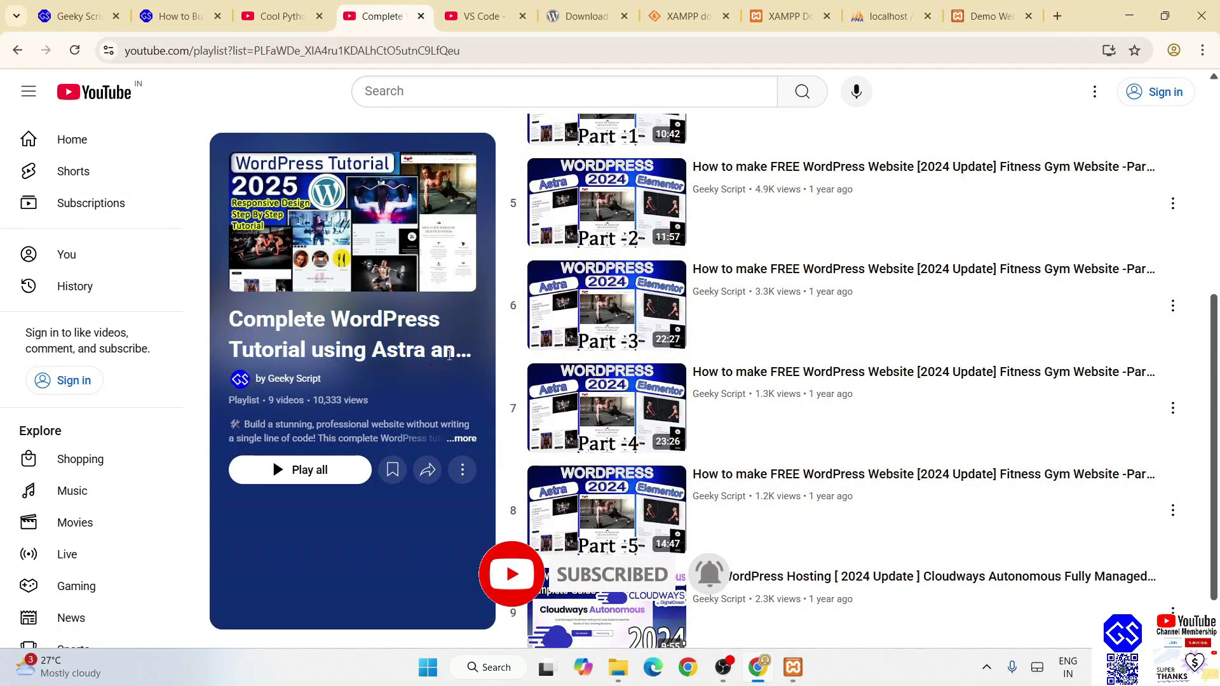
scroll(888, 277, up, 6)
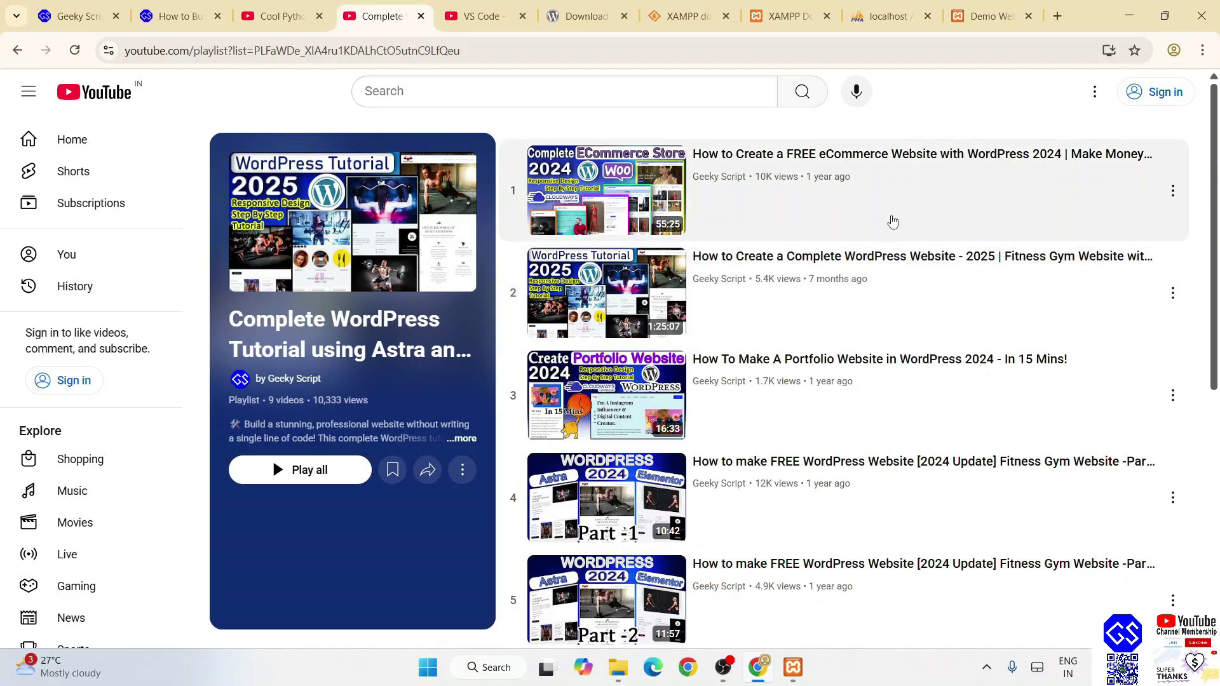
scroll(909, 247, down, 3)
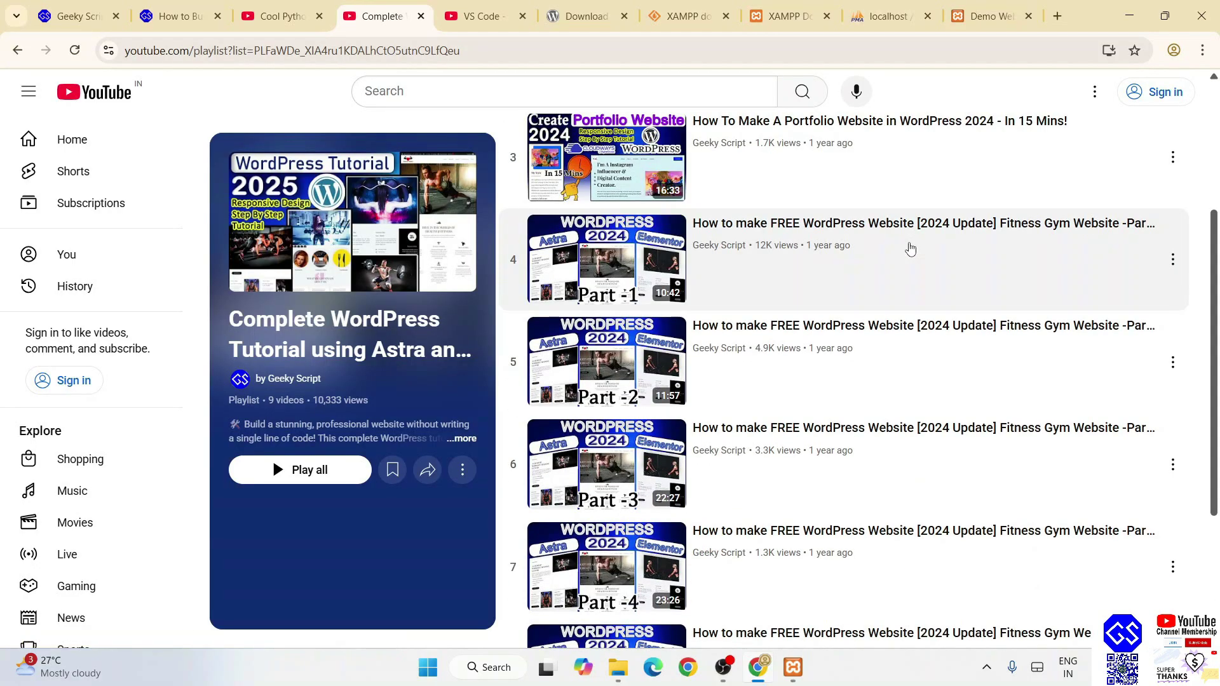
scroll(915, 255, up, 3)
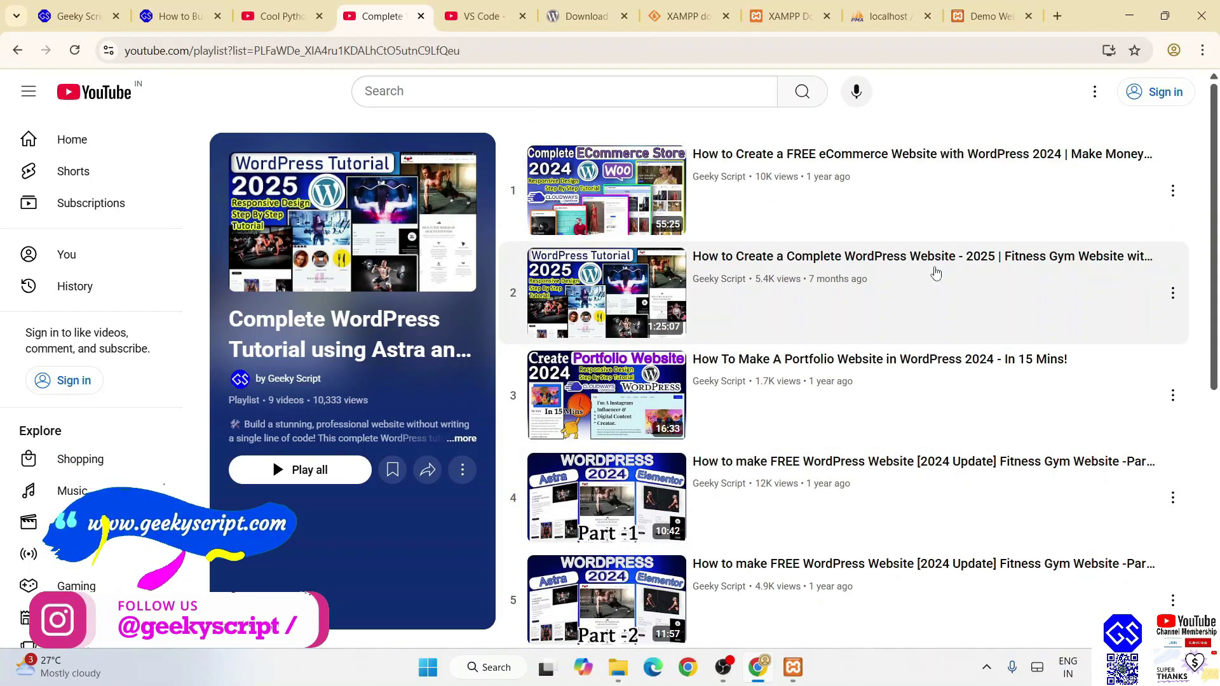
scroll(935, 273, down, 3)
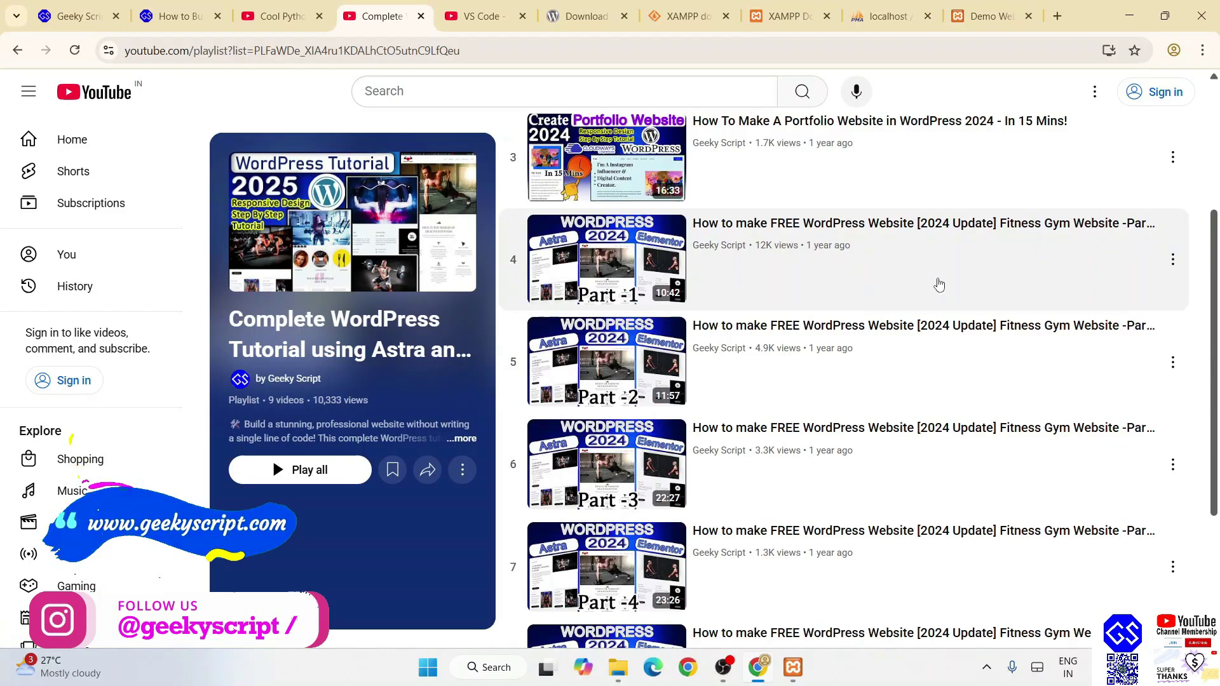